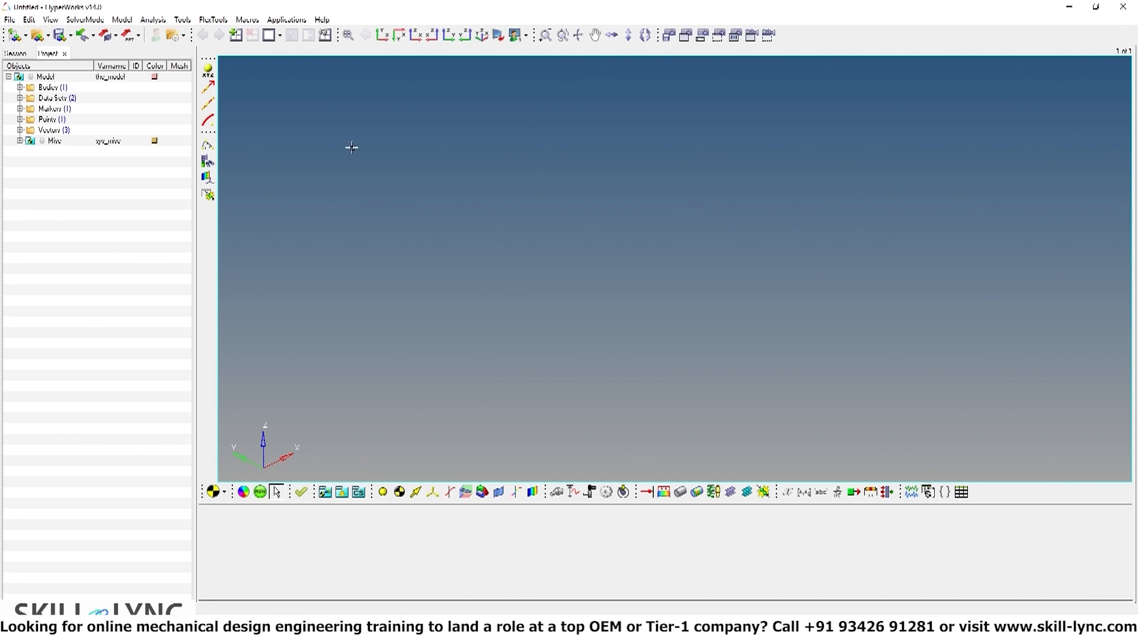
# - Open the model cam_follower_constraint_start.mdl from the chapter10 folder and dismiss the message log
pyautogui.click(9, 20)
pyautogui.moveTo(24, 55)
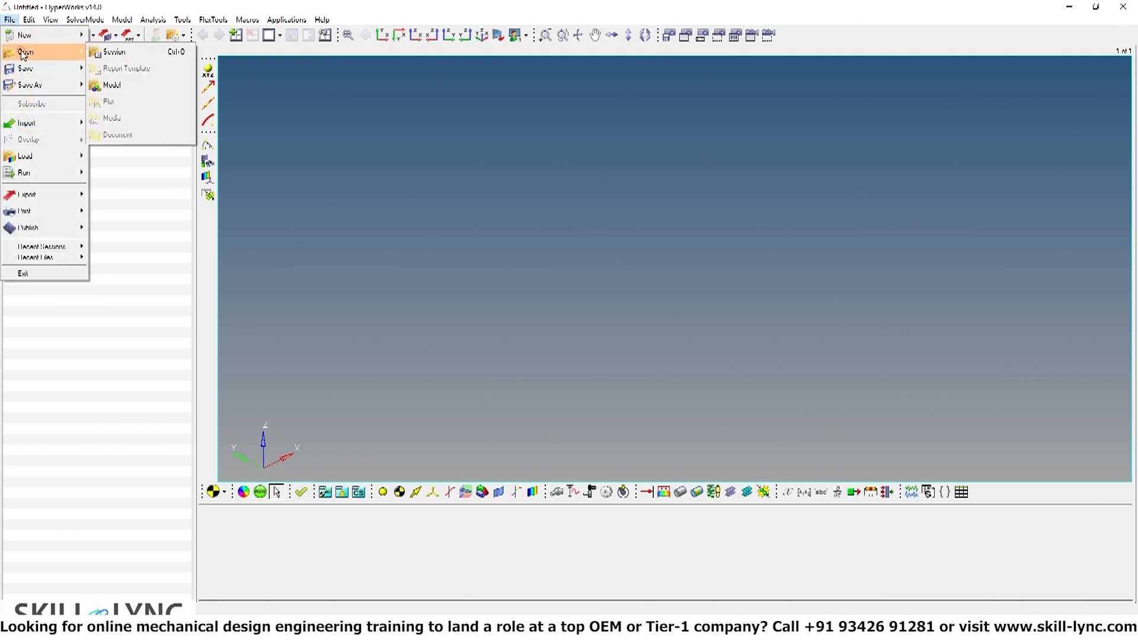
pyautogui.click(144, 92)
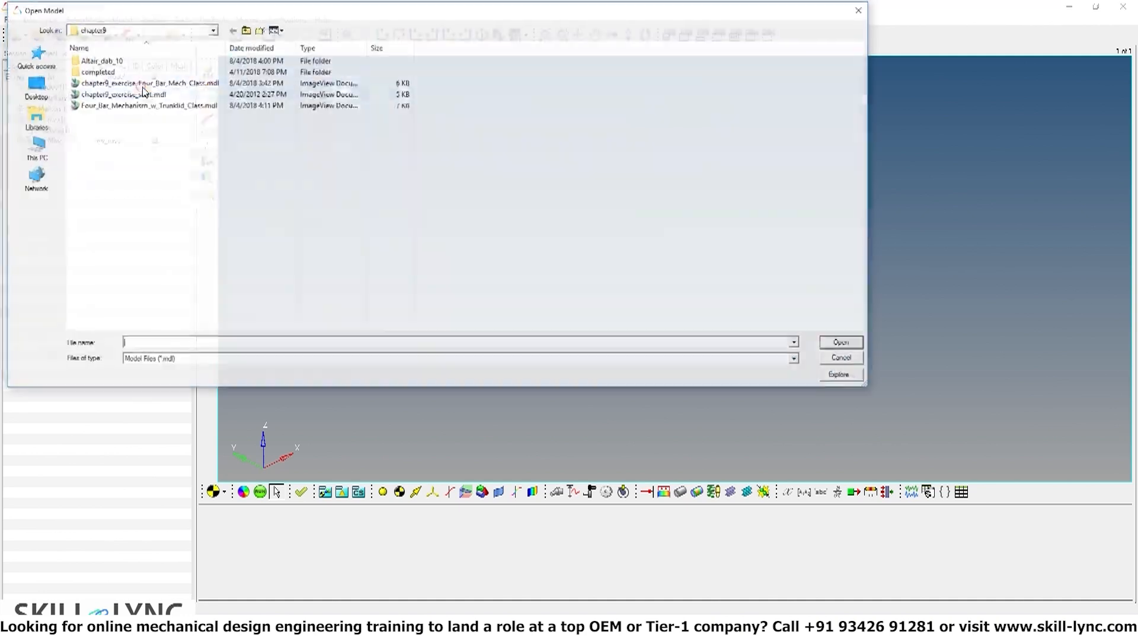
pyautogui.click(245, 30)
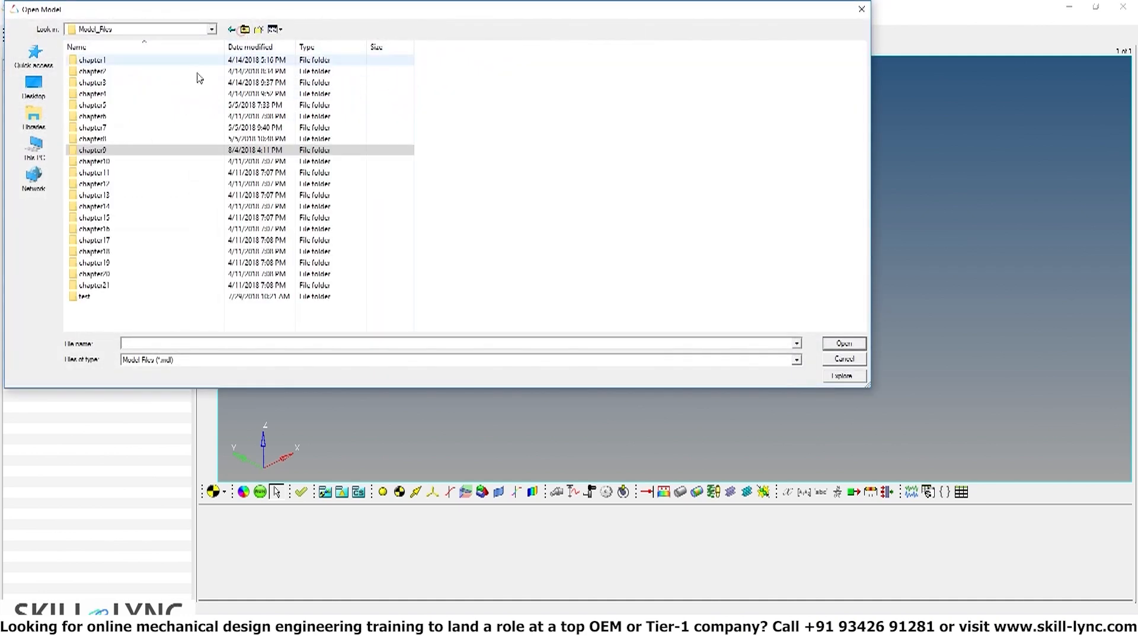
pyautogui.doubleClick(114, 163)
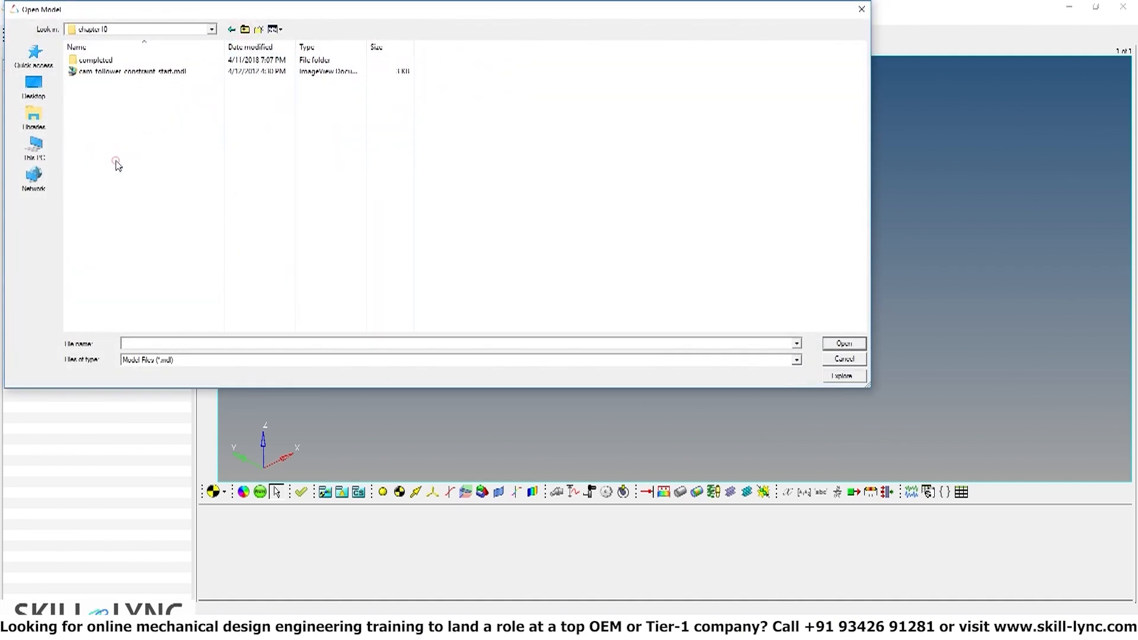
pyautogui.doubleClick(154, 71)
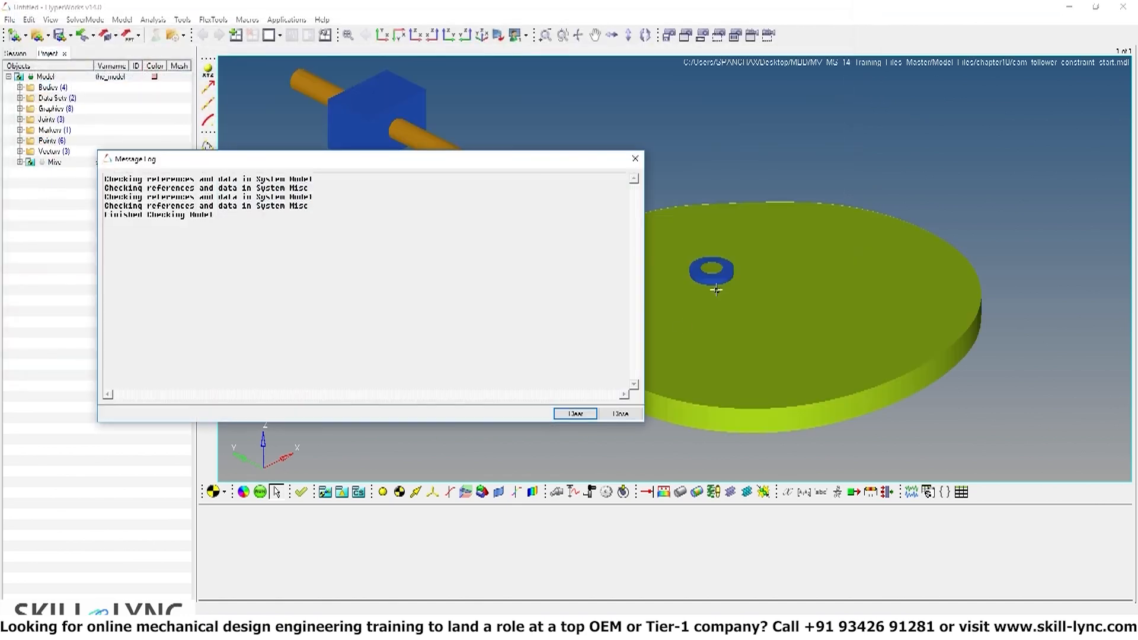
pyautogui.click(616, 414)
# - Examine the cam-follower assembly from several angles, including the cam profile, roller, follower shaft and guide block
pyautogui.keyDown('ctrl'); pyautogui.moveTo(776, 346); pyautogui.dragTo(711, 339); pyautogui.keyUp('ctrl')
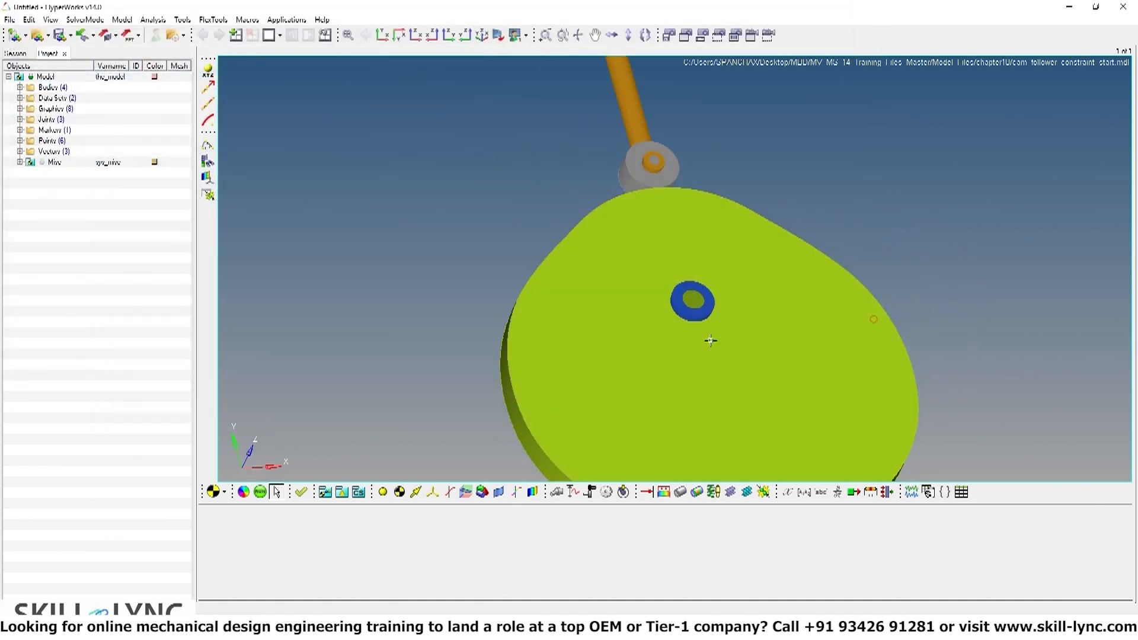
pyautogui.scroll(-5, 727, 299)
pyautogui.keyDown('ctrl'); pyautogui.moveTo(735, 267); pyautogui.dragTo(610, 201, button='right'); pyautogui.keyUp('ctrl')
pyautogui.keyDown('ctrl'); pyautogui.moveTo(610, 201); pyautogui.dragTo(757, 295); pyautogui.keyUp('ctrl')
pyautogui.keyDown('ctrl'); pyautogui.middleClick(762, 282); pyautogui.keyUp('ctrl')
pyautogui.keyDown('ctrl'); pyautogui.moveTo(673, 248); pyautogui.dragTo(754, 275); pyautogui.keyUp('ctrl')
pyautogui.keyDown('ctrl'); pyautogui.moveTo(899, 268); pyautogui.dragTo(800, 261, button='right'); pyautogui.keyUp('ctrl')
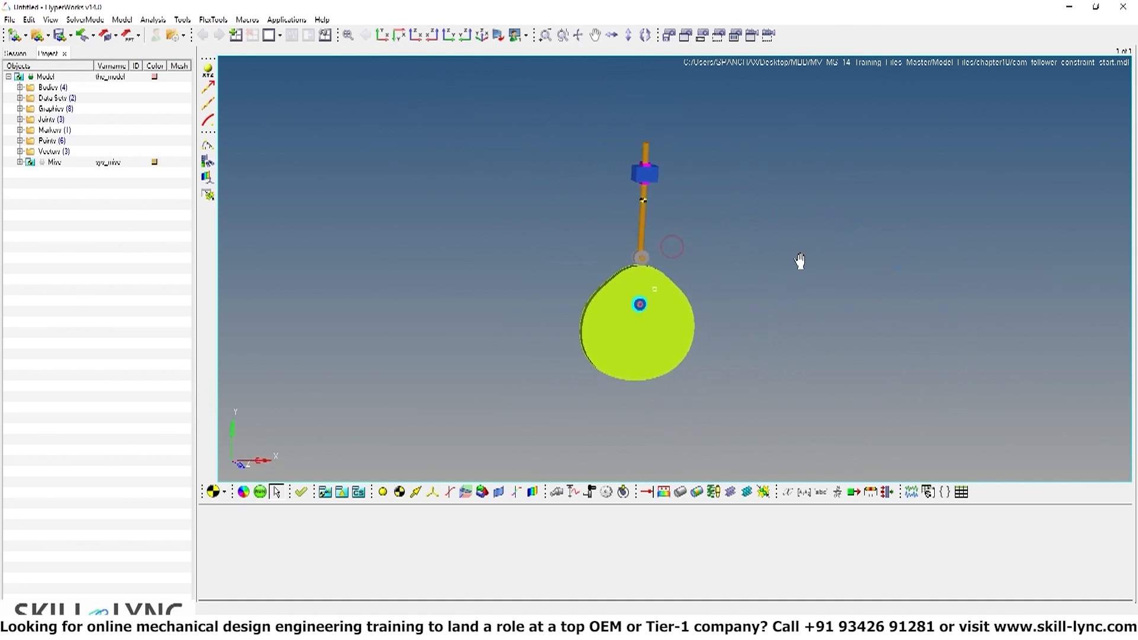
pyautogui.keyDown('ctrl'); pyautogui.moveTo(813, 260); pyautogui.dragTo(794, 244); pyautogui.keyUp('ctrl')
pyautogui.scroll(2, 694, 262)
pyautogui.keyDown('ctrl'); pyautogui.moveTo(679, 269); pyautogui.dragTo(745, 301, button='right'); pyautogui.keyUp('ctrl')
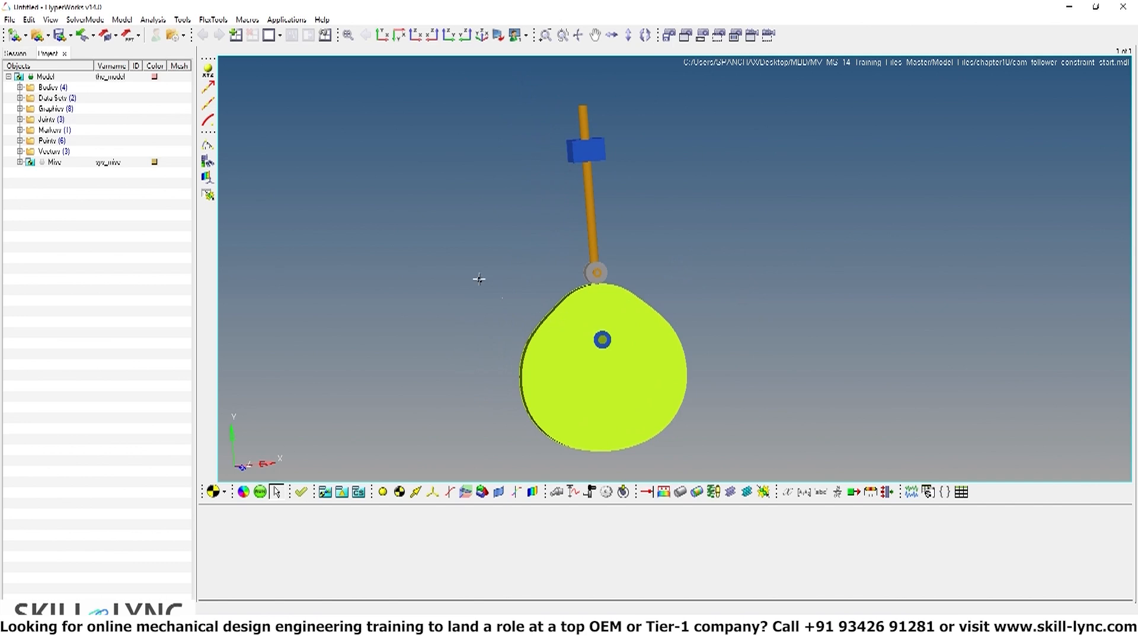
pyautogui.keyDown('ctrl'); pyautogui.moveTo(479, 277); pyautogui.dragTo(751, 265); pyautogui.keyUp('ctrl')
pyautogui.keyDown('ctrl'); pyautogui.moveTo(483, 357); pyautogui.dragTo(670, 368); pyautogui.keyUp('ctrl')
pyautogui.keyDown('ctrl'); pyautogui.moveTo(454, 222); pyautogui.dragTo(578, 214); pyautogui.keyUp('ctrl')
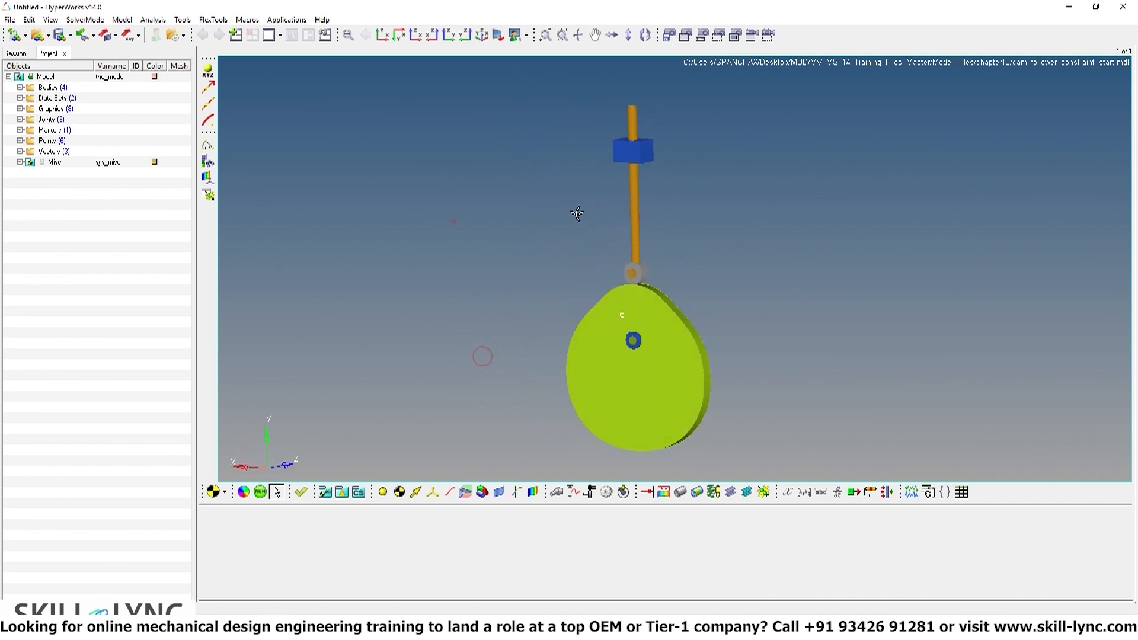
pyautogui.keyDown('ctrl'); pyautogui.moveTo(518, 267); pyautogui.dragTo(648, 216); pyautogui.keyUp('ctrl')
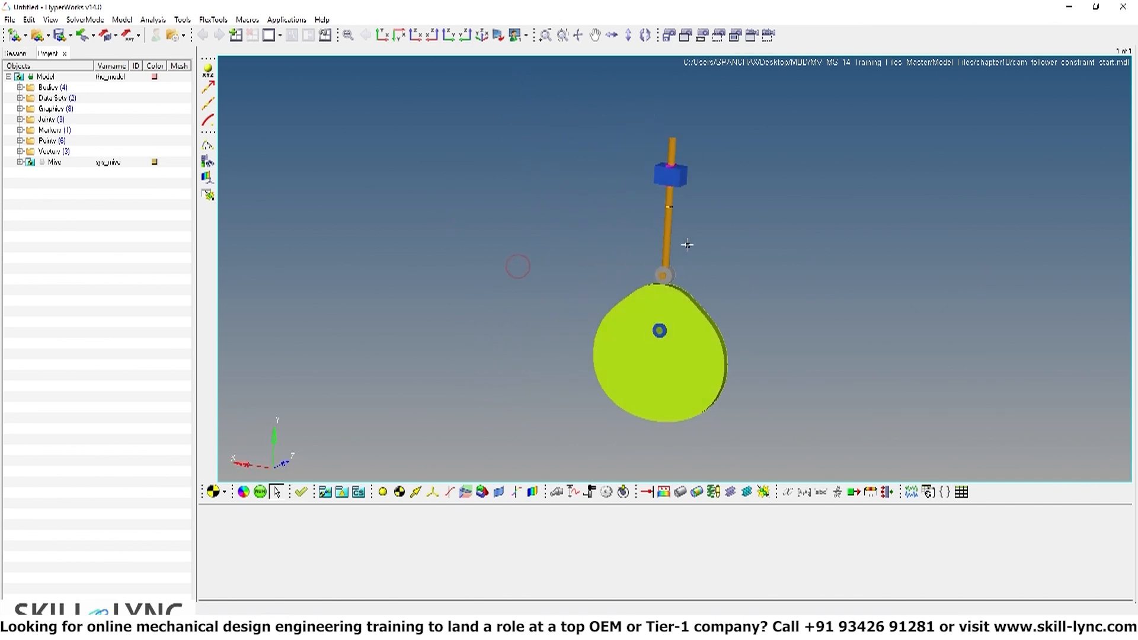
pyautogui.keyDown('ctrl'); pyautogui.moveTo(739, 271); pyautogui.dragTo(760, 252); pyautogui.keyUp('ctrl')
pyautogui.keyDown('ctrl'); pyautogui.middleClick(651, 262); pyautogui.keyUp('ctrl')
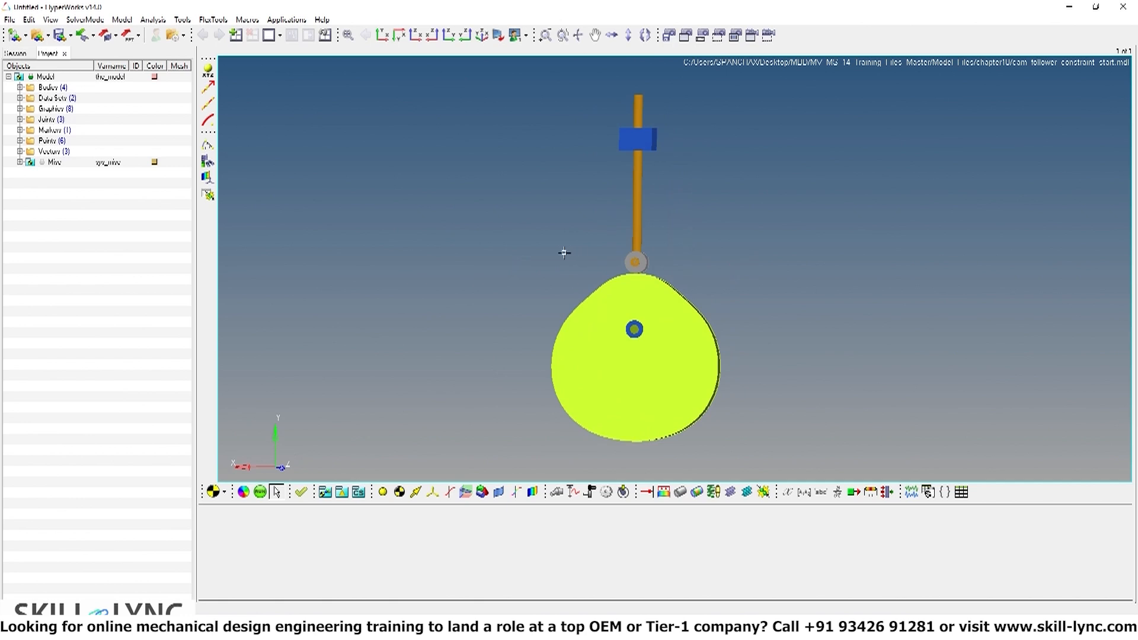
pyautogui.keyDown('ctrl'); pyautogui.moveTo(557, 254); pyautogui.dragTo(574, 246); pyautogui.keyUp('ctrl')
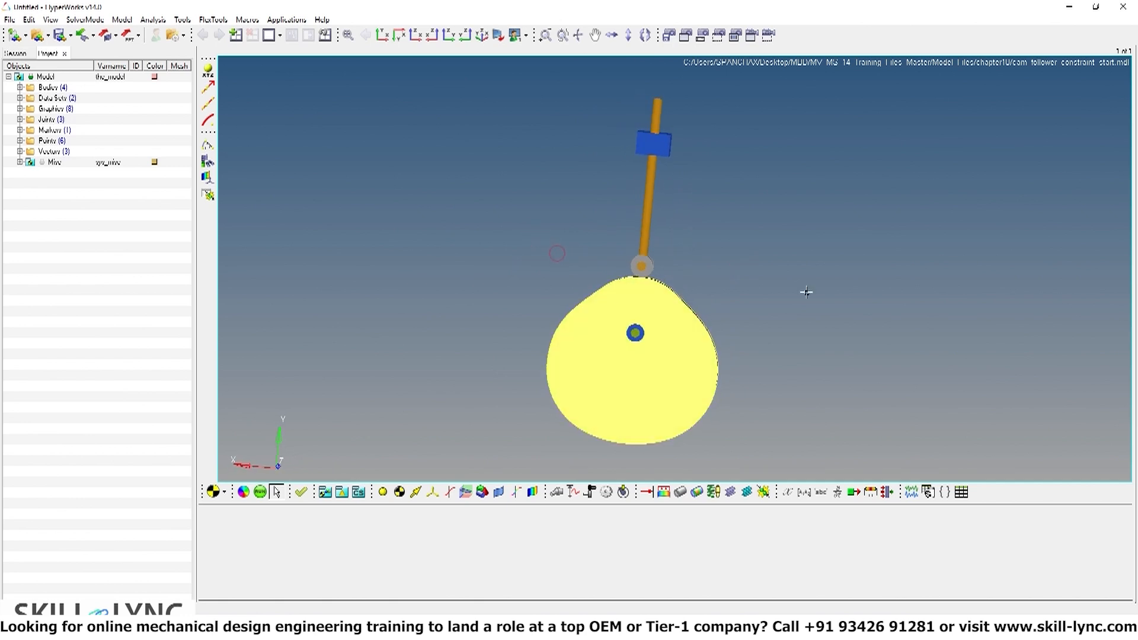
pyautogui.keyDown('ctrl'); pyautogui.moveTo(807, 292); pyautogui.dragTo(841, 288); pyautogui.keyUp('ctrl')
pyautogui.keyDown('ctrl'); pyautogui.moveTo(488, 273); pyautogui.dragTo(544, 288); pyautogui.keyUp('ctrl')
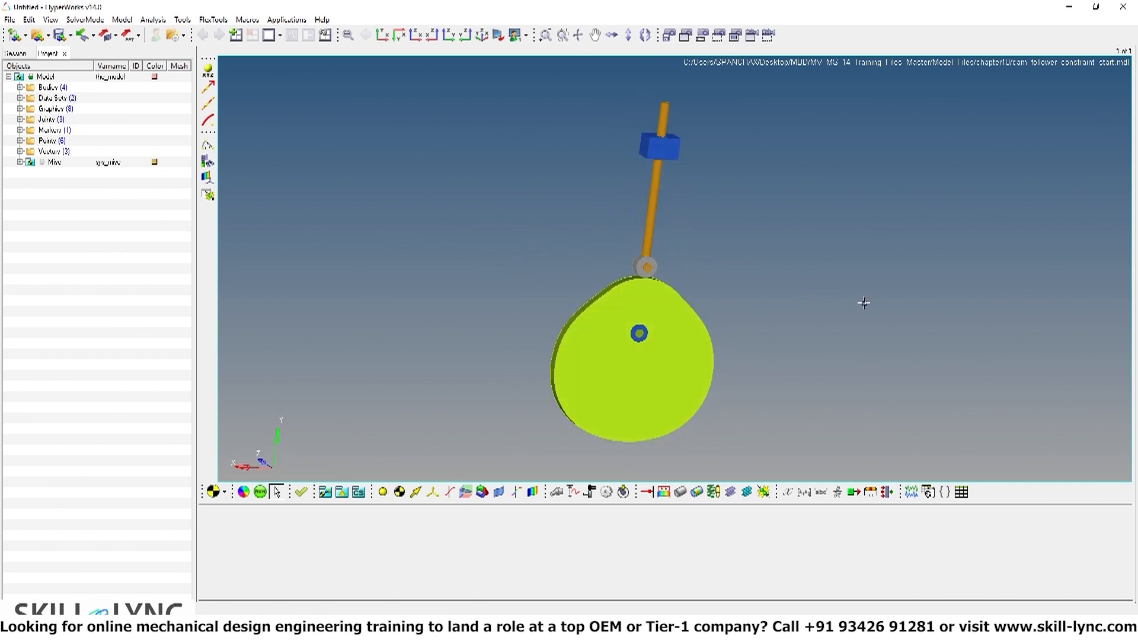
pyautogui.keyDown('ctrl'); pyautogui.moveTo(779, 248); pyautogui.dragTo(783, 239); pyautogui.keyUp('ctrl')
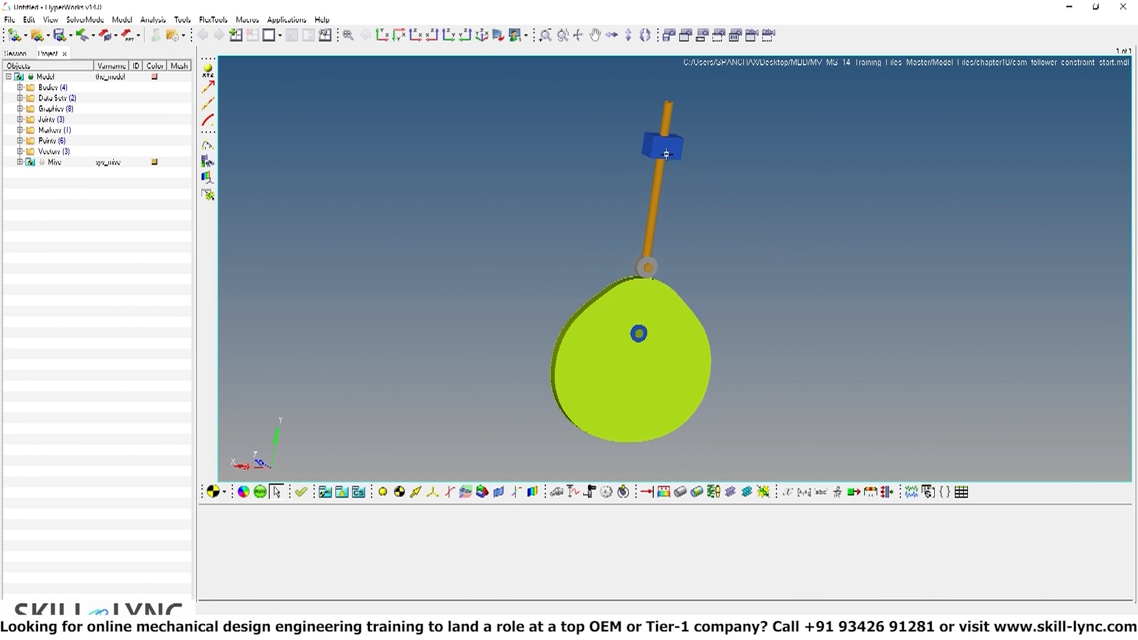
pyautogui.keyDown('ctrl'); pyautogui.moveTo(599, 236); pyautogui.dragTo(596, 249); pyautogui.keyUp('ctrl')
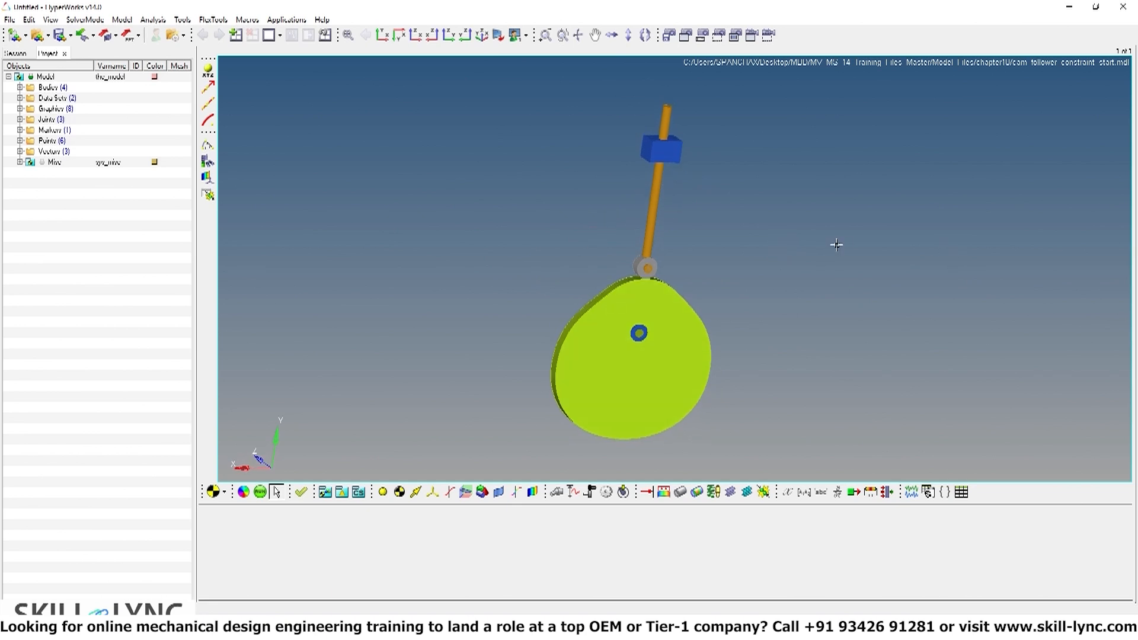
pyautogui.keyDown('ctrl'); pyautogui.moveTo(799, 246); pyautogui.dragTo(805, 232); pyautogui.keyUp('ctrl')
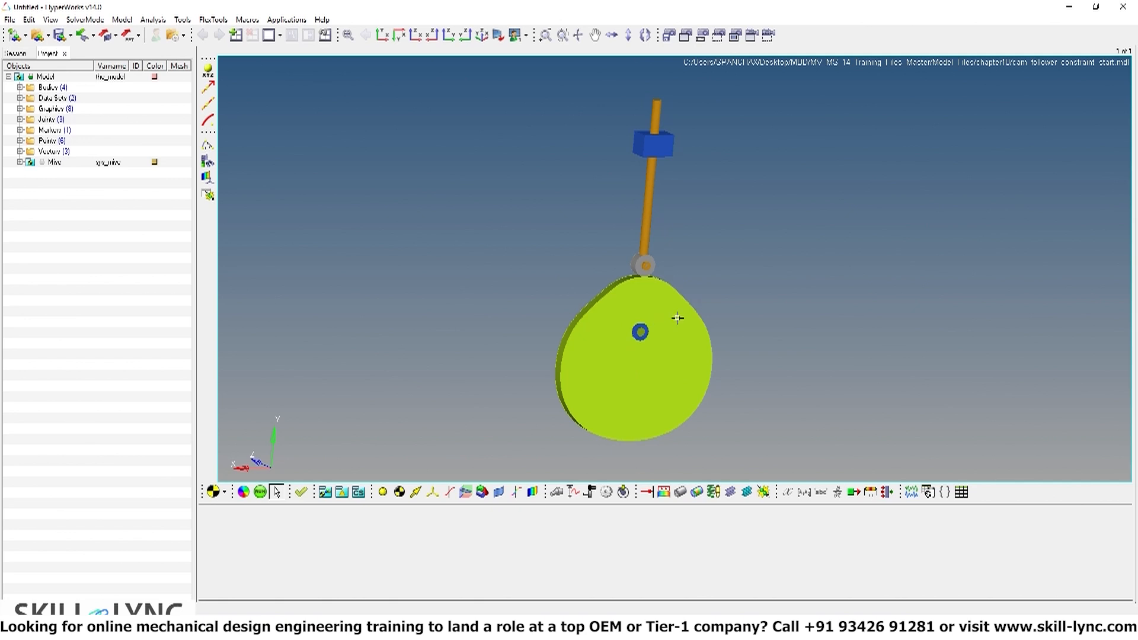
pyautogui.keyDown('ctrl'); pyautogui.moveTo(679, 315); pyautogui.dragTo(567, 279); pyautogui.keyUp('ctrl')
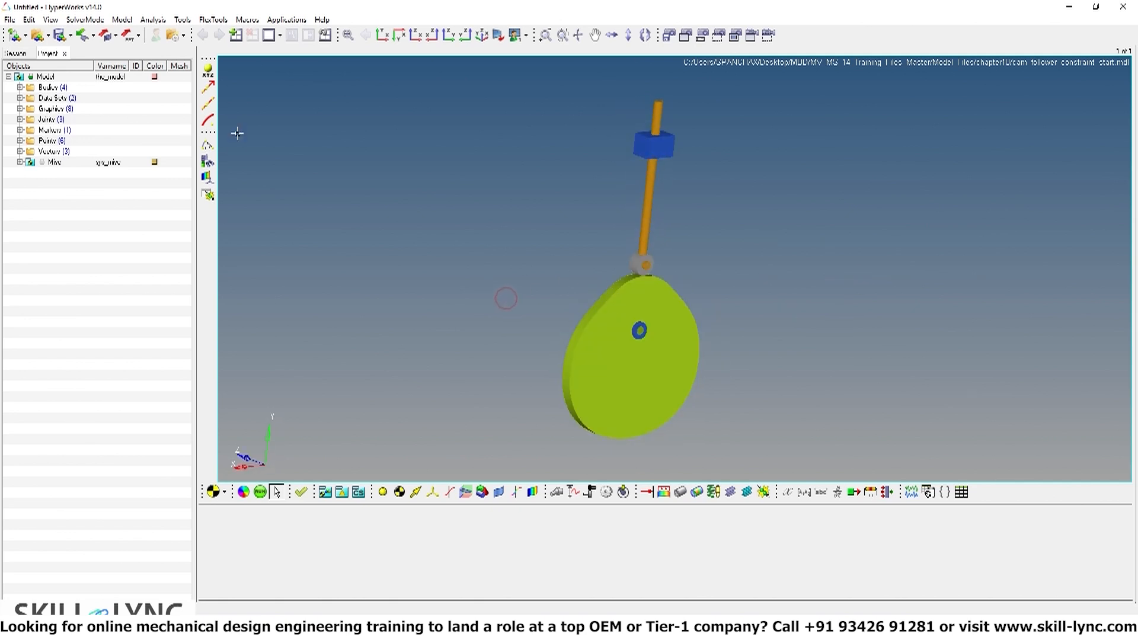
# - List the model's bodies and inspect the Ground Body and the Cam body in the assembly
pyautogui.click(20, 87)
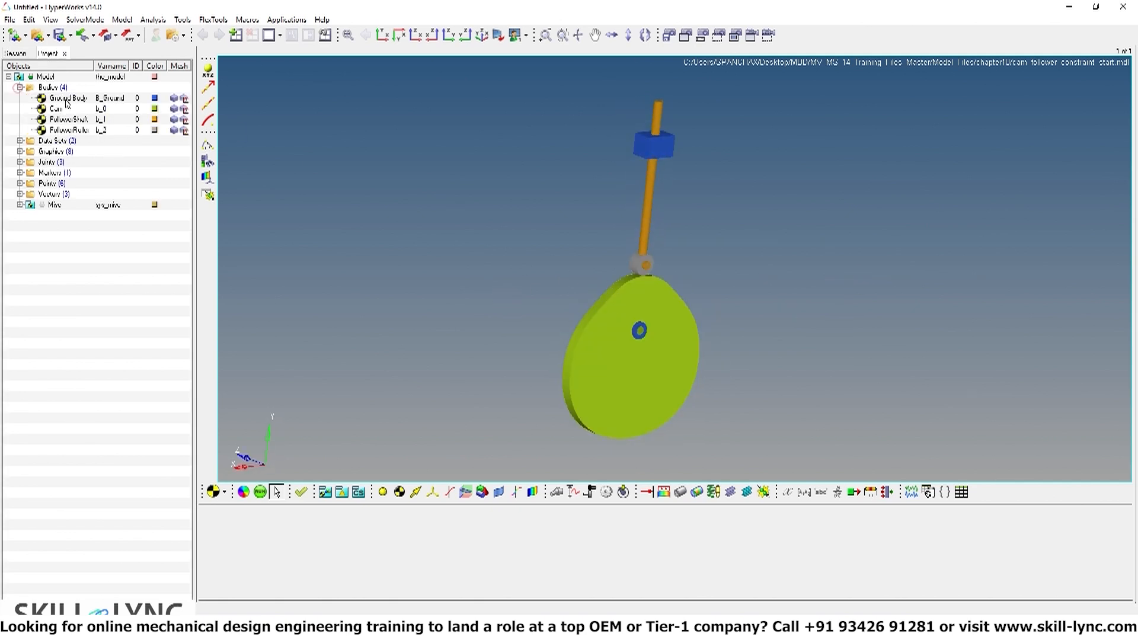
pyautogui.click(64, 102)
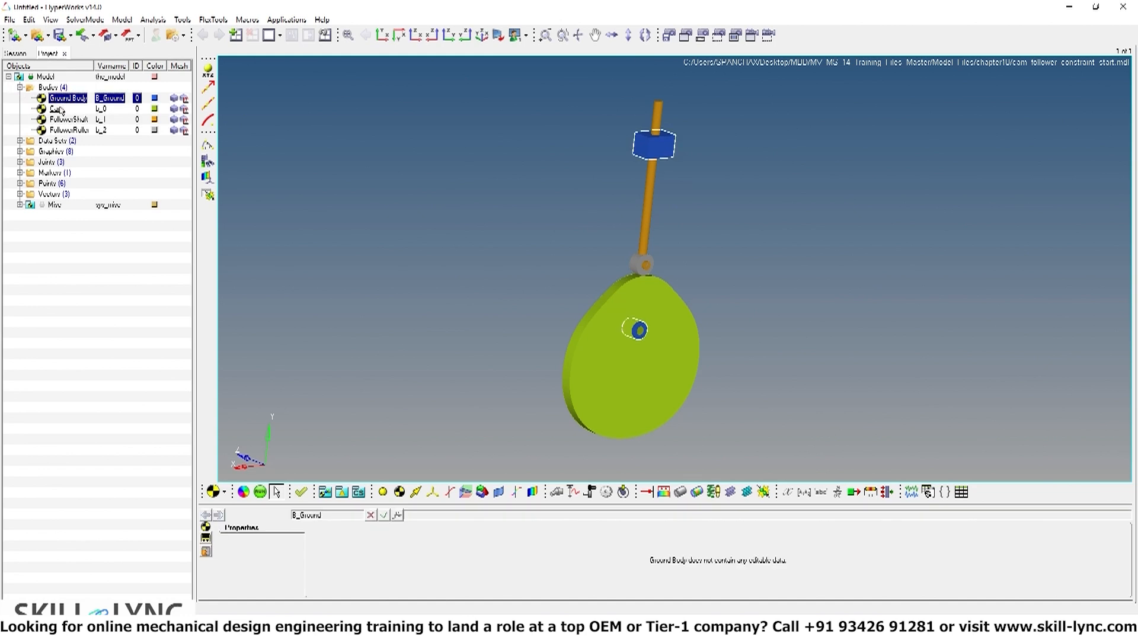
pyautogui.click(60, 111)
pyautogui.keyDown('ctrl'); pyautogui.moveTo(414, 296); pyautogui.dragTo(689, 293); pyautogui.keyUp('ctrl')
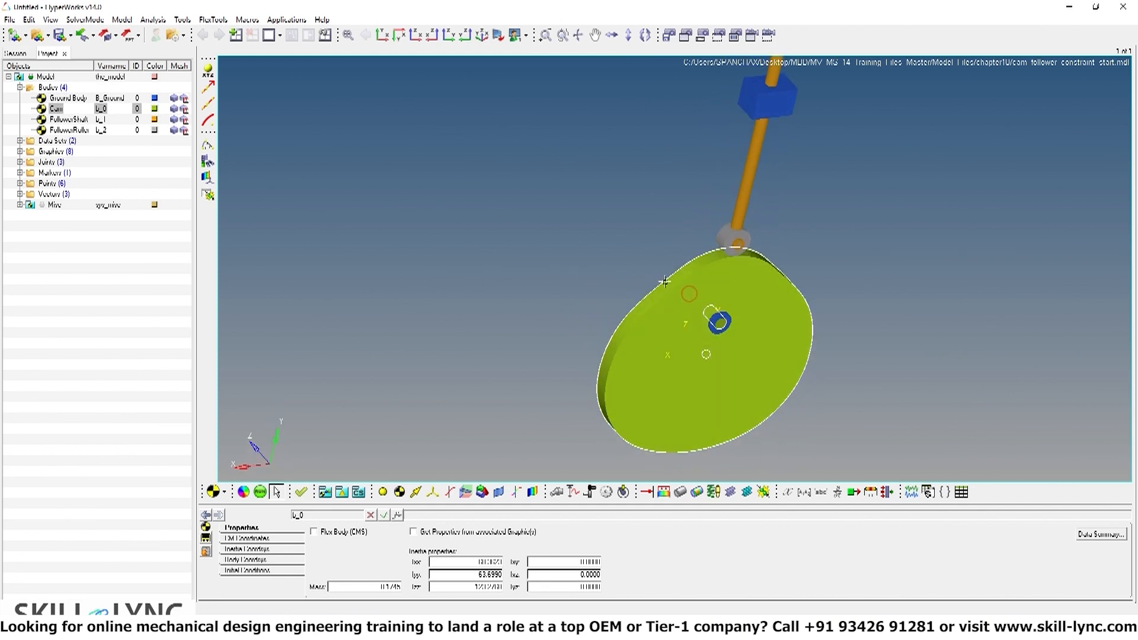
# - Inspect the FollowerShaft body and its position between the guide block and the roller
pyautogui.click(69, 120)
pyautogui.keyDown('ctrl'); pyautogui.moveTo(449, 164); pyautogui.dragTo(385, 211, button='right'); pyautogui.keyUp('ctrl')
pyautogui.keyDown('ctrl'); pyautogui.moveTo(846, 229); pyautogui.dragTo(835, 202); pyautogui.keyUp('ctrl')
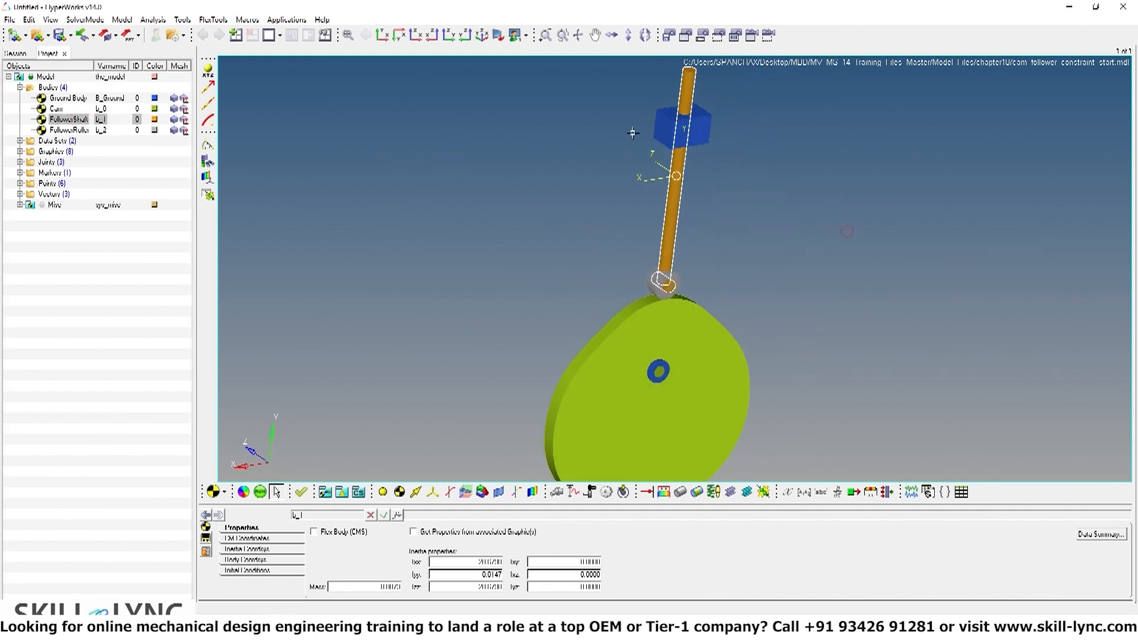
pyautogui.keyDown('ctrl'); pyautogui.moveTo(736, 204); pyautogui.dragTo(714, 207); pyautogui.keyUp('ctrl')
pyautogui.keyDown('ctrl'); pyautogui.scroll(4, 682, 196); pyautogui.keyUp('ctrl')
pyautogui.keyDown('ctrl'); pyautogui.scroll(-2, 641, 166); pyautogui.keyUp('ctrl')
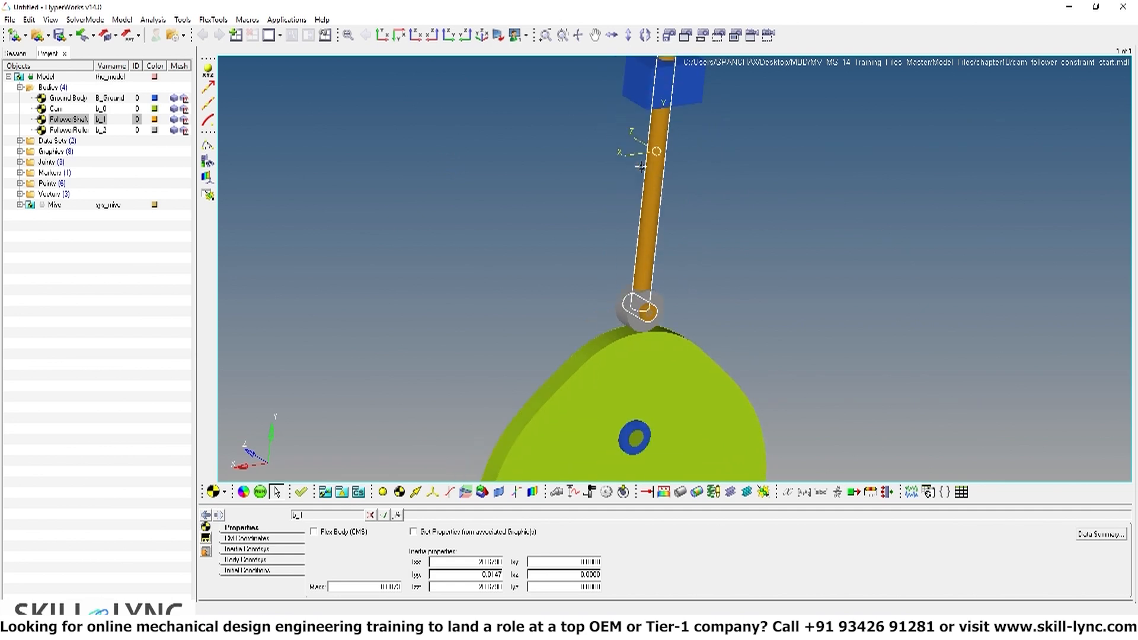
pyautogui.keyDown('ctrl'); pyautogui.moveTo(591, 188); pyautogui.dragTo(542, 264, button='right'); pyautogui.keyUp('ctrl')
pyautogui.keyDown('ctrl'); pyautogui.moveTo(754, 260); pyautogui.dragTo(746, 238); pyautogui.keyUp('ctrl')
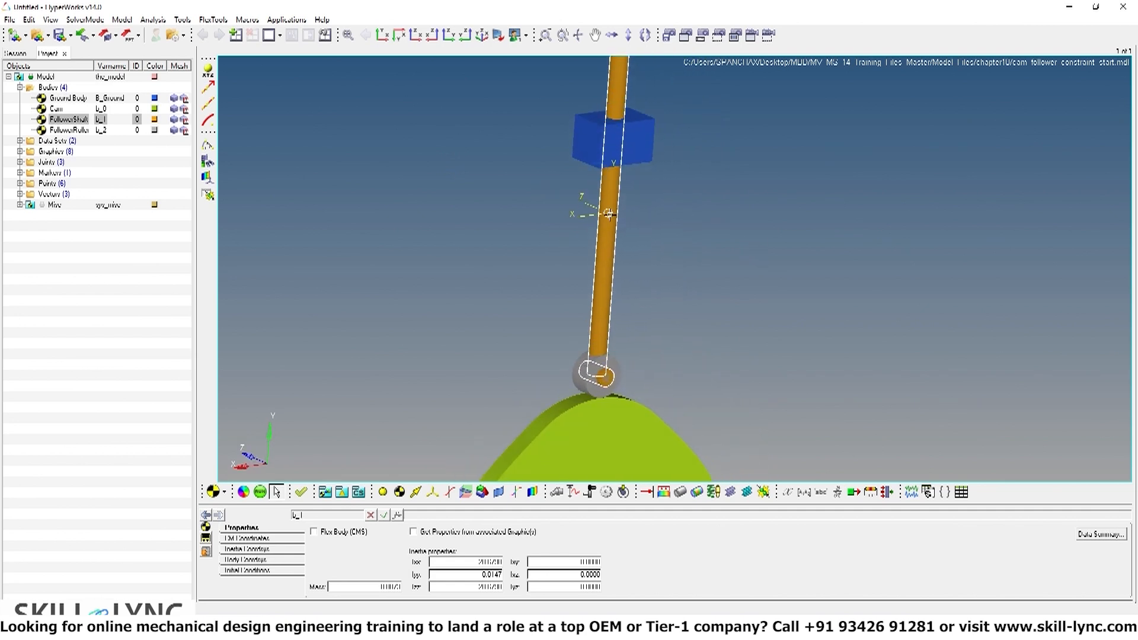
pyautogui.click(56, 119)
# - Inspect the FollowerRoller body up close where it meets the cam surface
pyautogui.click(57, 130)
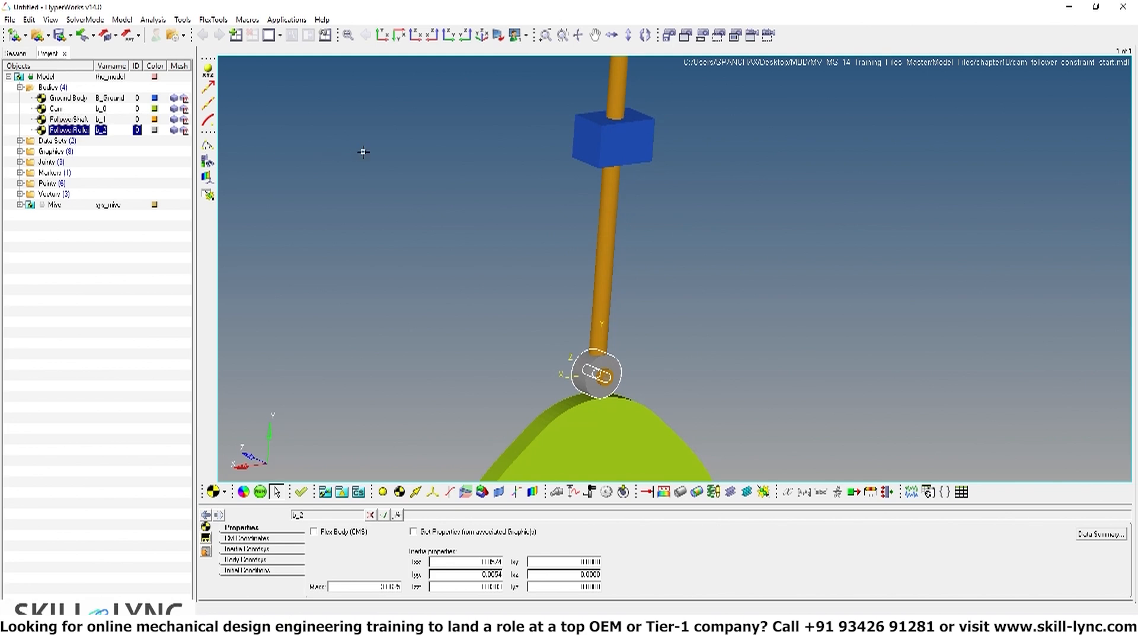
pyautogui.keyDown('ctrl'); pyautogui.moveTo(361, 151); pyautogui.dragTo(359, 188, button='right'); pyautogui.keyUp('ctrl')
pyautogui.keyDown('ctrl'); pyautogui.moveTo(661, 429); pyautogui.dragTo(674, 226, button='right'); pyautogui.keyUp('ctrl')
pyautogui.keyDown('ctrl'); pyautogui.moveTo(674, 226); pyautogui.dragTo(641, 211); pyautogui.keyUp('ctrl')
pyautogui.keyDown('ctrl'); pyautogui.scroll(4, 697, 247); pyautogui.keyUp('ctrl')
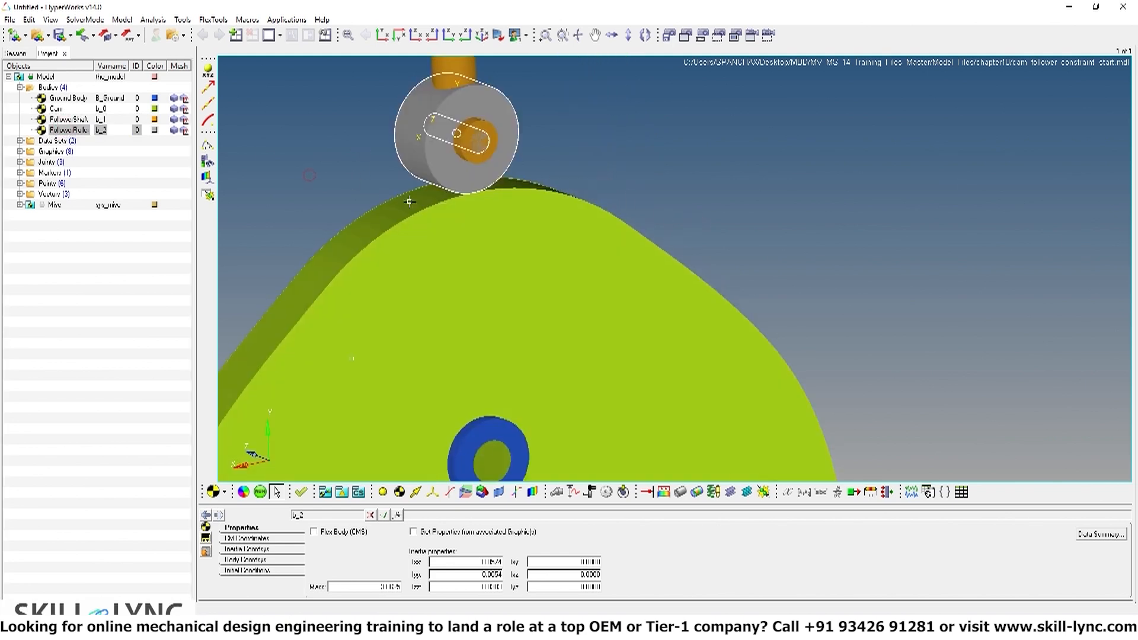
pyautogui.keyDown('ctrl'); pyautogui.scroll(-5, 765, 272); pyautogui.keyUp('ctrl')
pyautogui.keyDown('ctrl'); pyautogui.scroll(-3, 747, 272); pyautogui.keyUp('ctrl')
pyautogui.keyDown('ctrl'); pyautogui.moveTo(738, 268); pyautogui.dragTo(700, 238, button='right'); pyautogui.keyUp('ctrl')
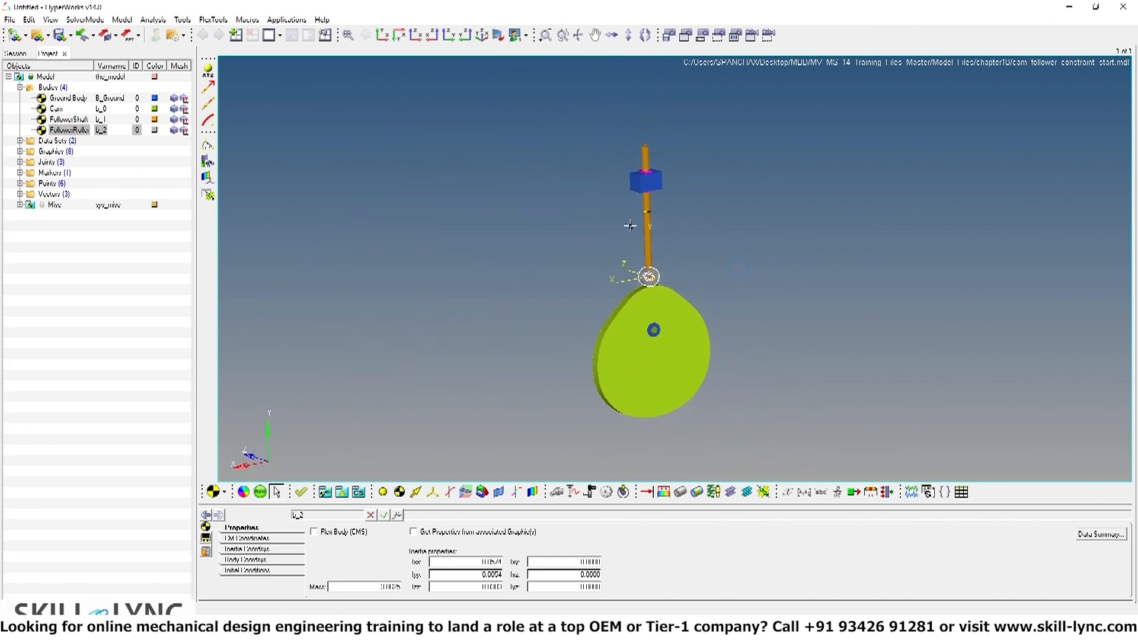
# - List the model's data sets and graphics, and inspect the Cam and FollowerShaft graphics
pyautogui.click(20, 140)
pyautogui.click(19, 172)
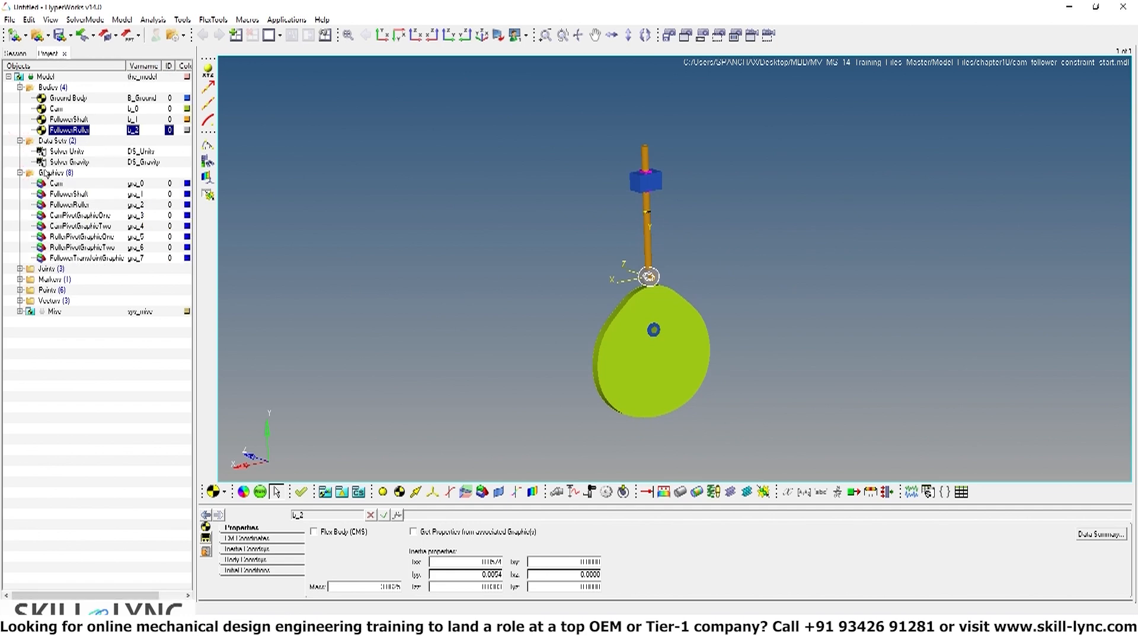
pyautogui.click(56, 183)
pyautogui.click(69, 194)
pyautogui.keyDown('ctrl'); pyautogui.moveTo(477, 258); pyautogui.dragTo(560, 236); pyautogui.keyUp('ctrl')
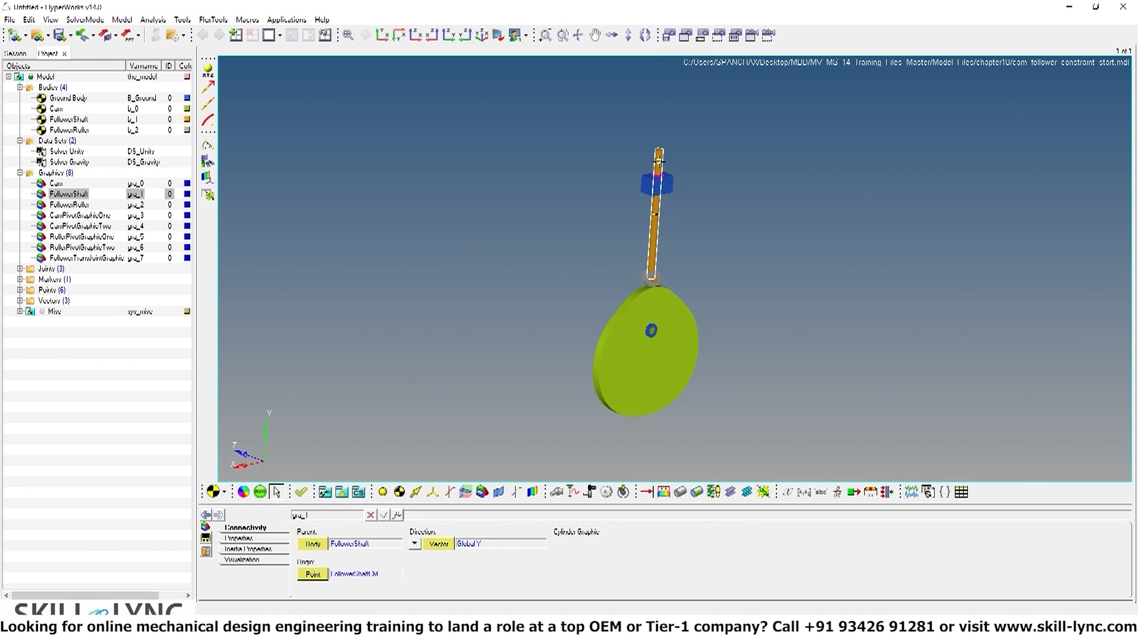
# - Inspect the FollowerRoller graphic and both cam pivot graphics, CamPivotGraphicOne and CamPivotGraphicTwo
pyautogui.click(69, 205)
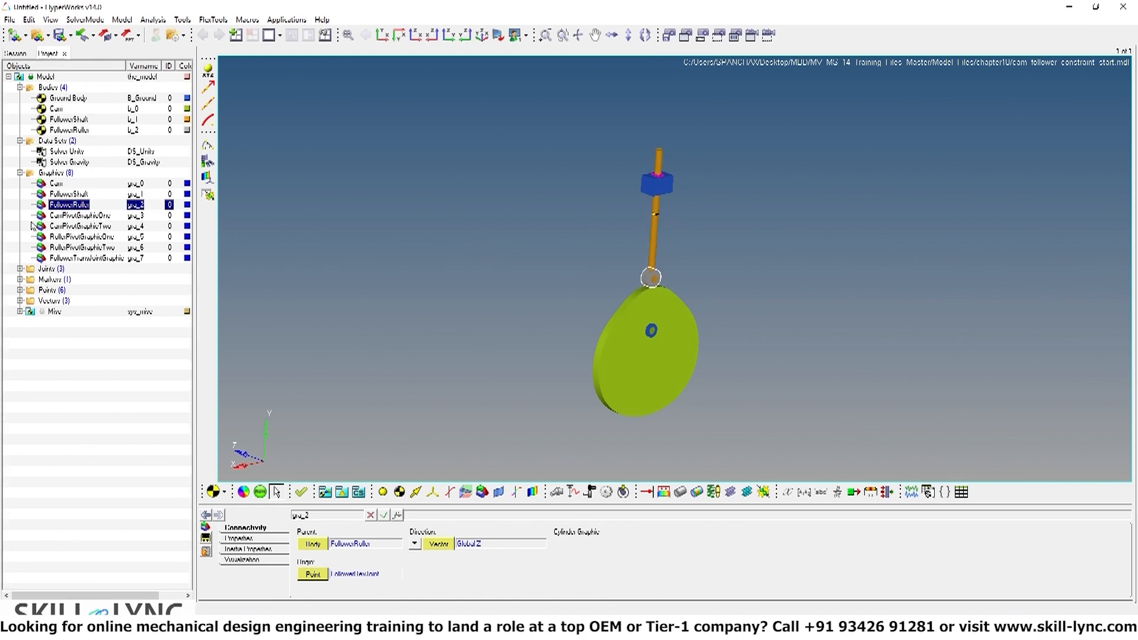
pyautogui.click(80, 216)
pyautogui.keyDown('ctrl'); pyautogui.moveTo(572, 303); pyautogui.dragTo(551, 317); pyautogui.keyUp('ctrl')
pyautogui.click(80, 226)
pyautogui.keyDown('ctrl'); pyautogui.scroll(5, 592, 319); pyautogui.keyUp('ctrl')
pyautogui.keyDown('ctrl'); pyautogui.moveTo(503, 270); pyautogui.dragTo(549, 308); pyautogui.keyUp('ctrl')
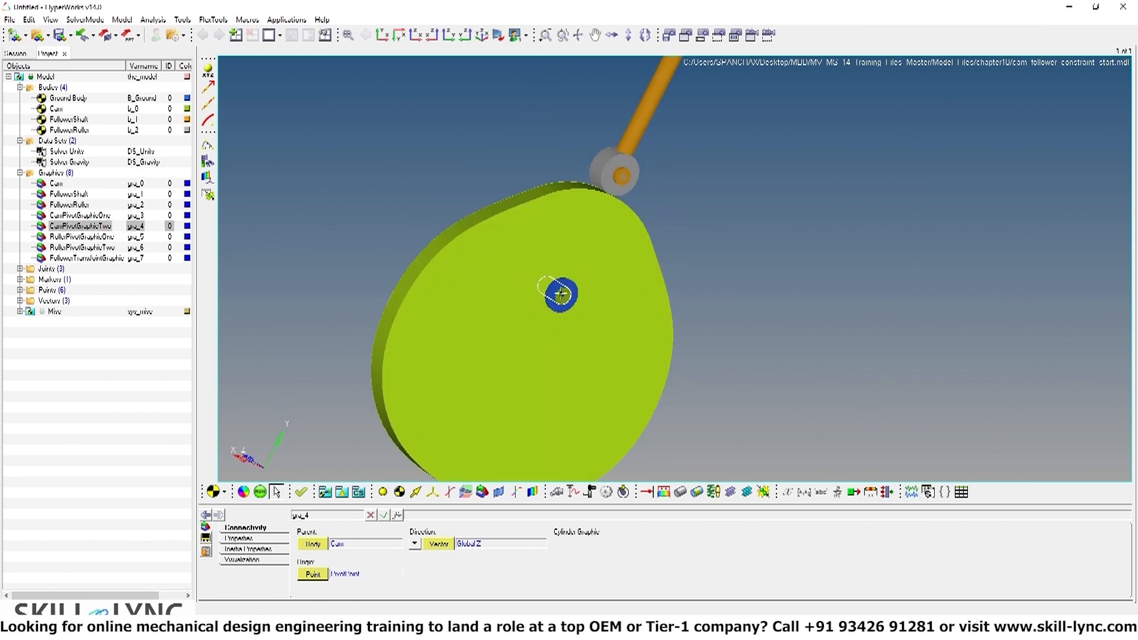
# - Inspect RollerPivotGraphicOne and RollerPivotGraphicTwo at the roller's centre
pyautogui.click(80, 237)
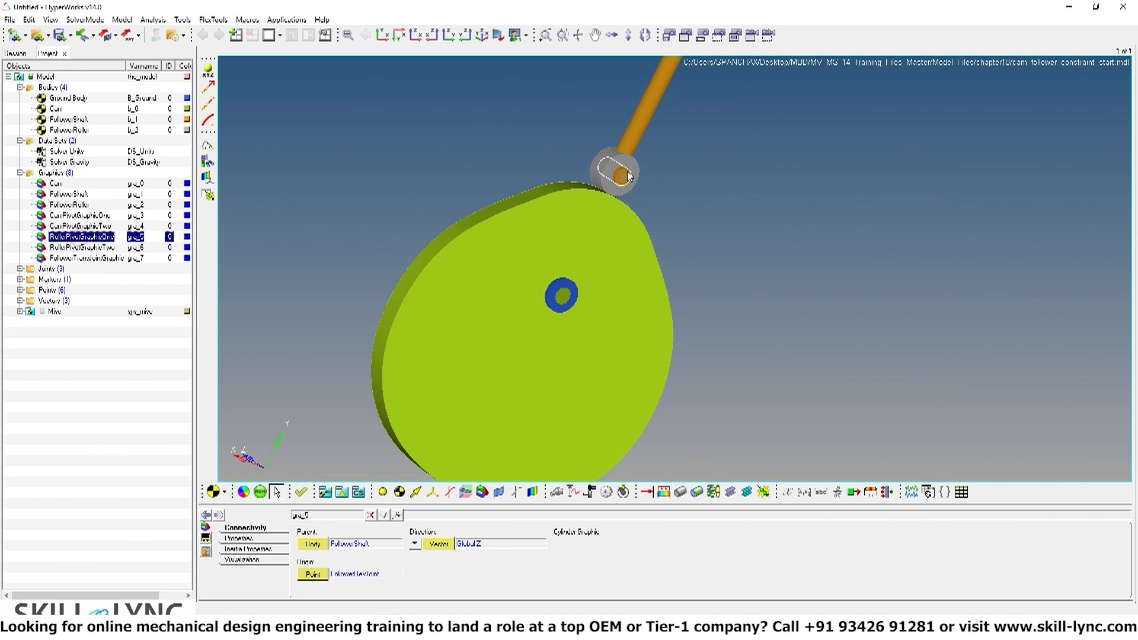
pyautogui.click(101, 248)
pyautogui.keyDown('ctrl'); pyautogui.moveTo(595, 173); pyautogui.dragTo(612, 181); pyautogui.keyUp('ctrl')
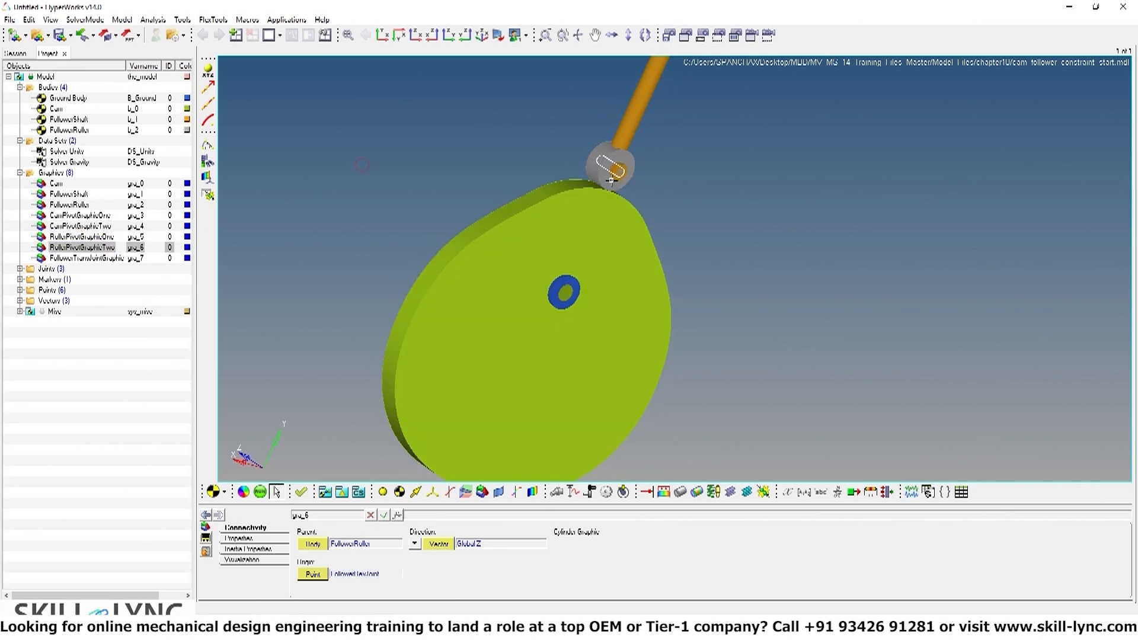
# - Inspect the follower translational joint's box graphic around the upper part of the shaft
pyautogui.keyDown('ctrl'); pyautogui.moveTo(474, 134); pyautogui.dragTo(443, 236, button='right'); pyautogui.keyUp('ctrl')
pyautogui.keyDown('ctrl'); pyautogui.scroll(-3, 444, 234); pyautogui.keyUp('ctrl')
pyautogui.click(106, 258)
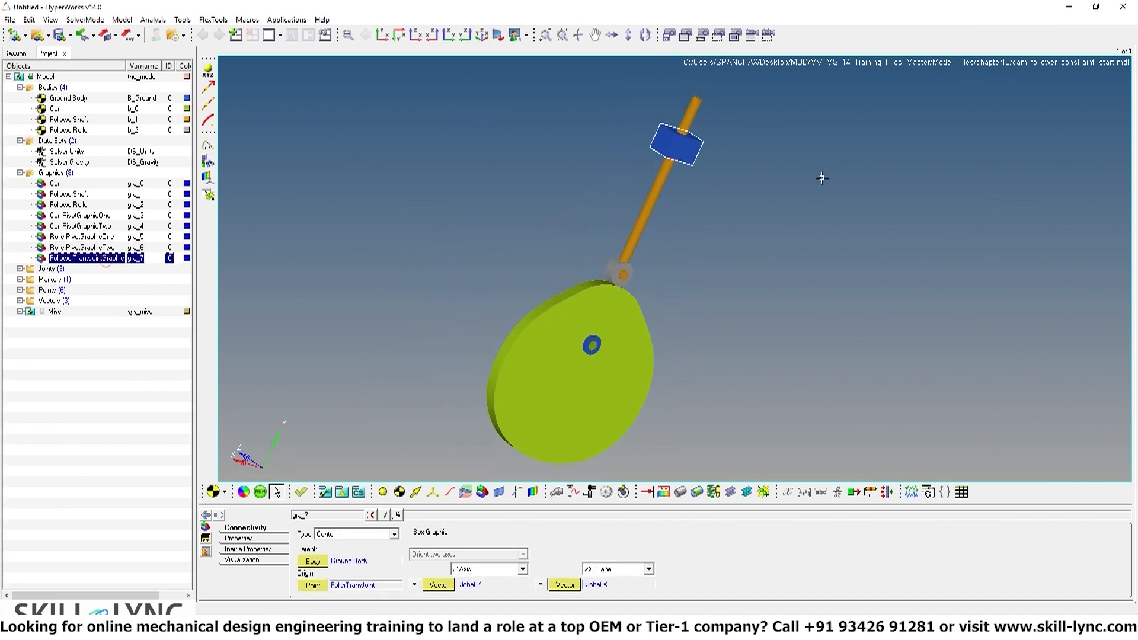
pyautogui.keyDown('ctrl'); pyautogui.moveTo(821, 176); pyautogui.dragTo(701, 139); pyautogui.keyUp('ctrl')
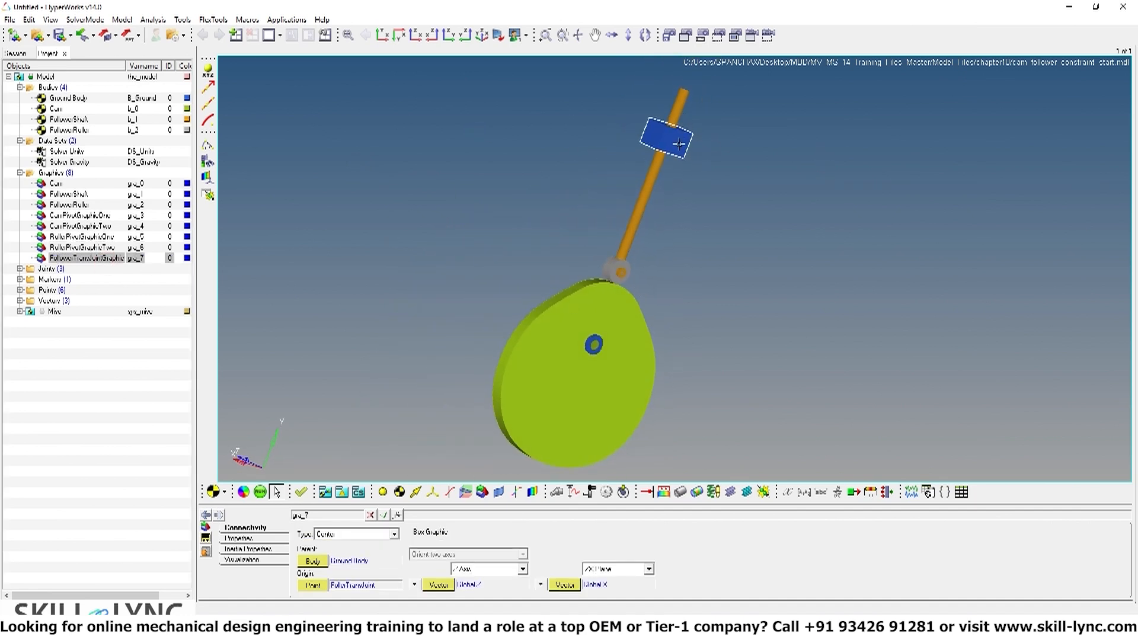
pyautogui.keyDown('ctrl'); pyautogui.moveTo(912, 190); pyautogui.dragTo(847, 149); pyautogui.keyUp('ctrl')
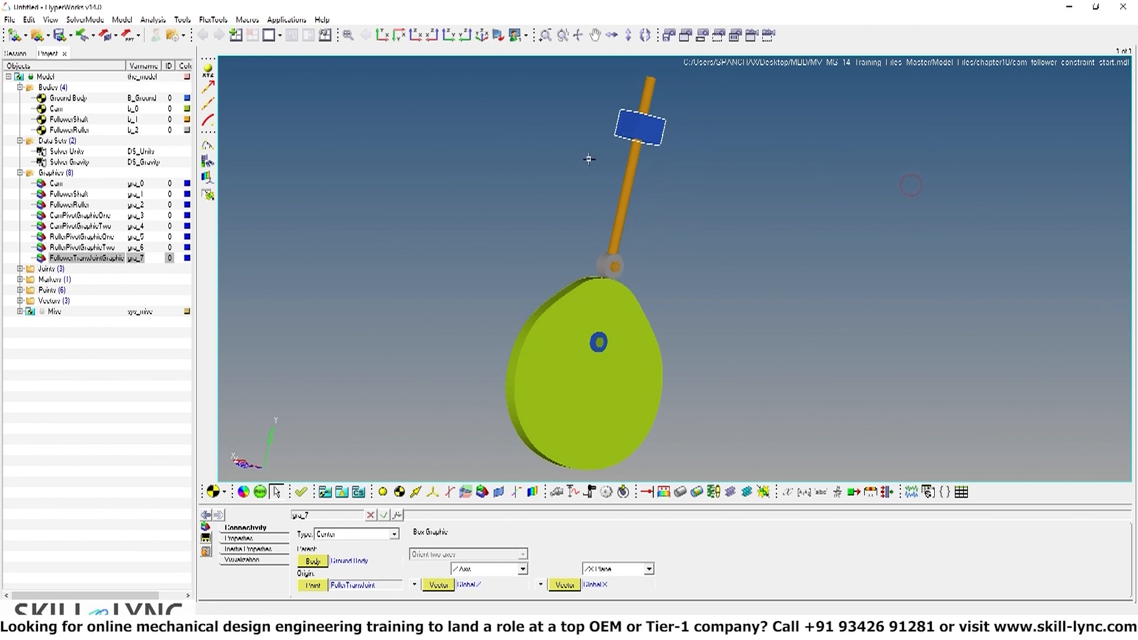
# - List the model's joints and inspect the CamPivot joint at the cam's pivot, checking its connected bodies, origin and alignment axis
pyautogui.keyDown('ctrl'); pyautogui.scroll(-2, 587, 159); pyautogui.keyUp('ctrl')
pyautogui.keyDown('ctrl'); pyautogui.moveTo(584, 167); pyautogui.dragTo(600, 229); pyautogui.keyUp('ctrl')
pyautogui.click(19, 269)
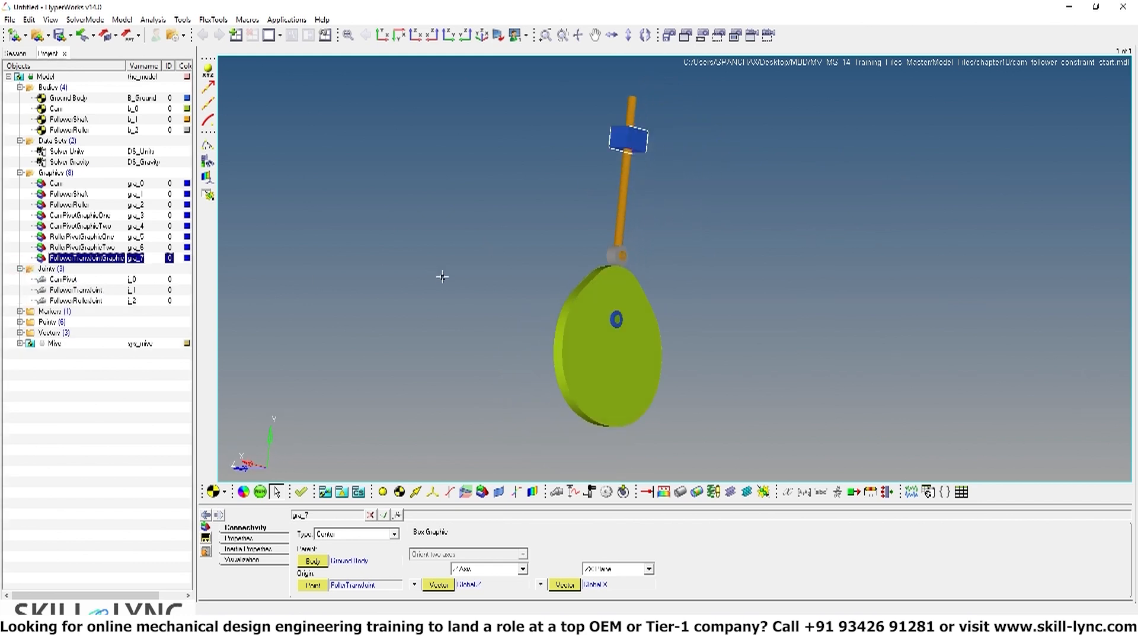
pyautogui.keyDown('ctrl'); pyautogui.moveTo(382, 267); pyautogui.dragTo(406, 272); pyautogui.keyUp('ctrl')
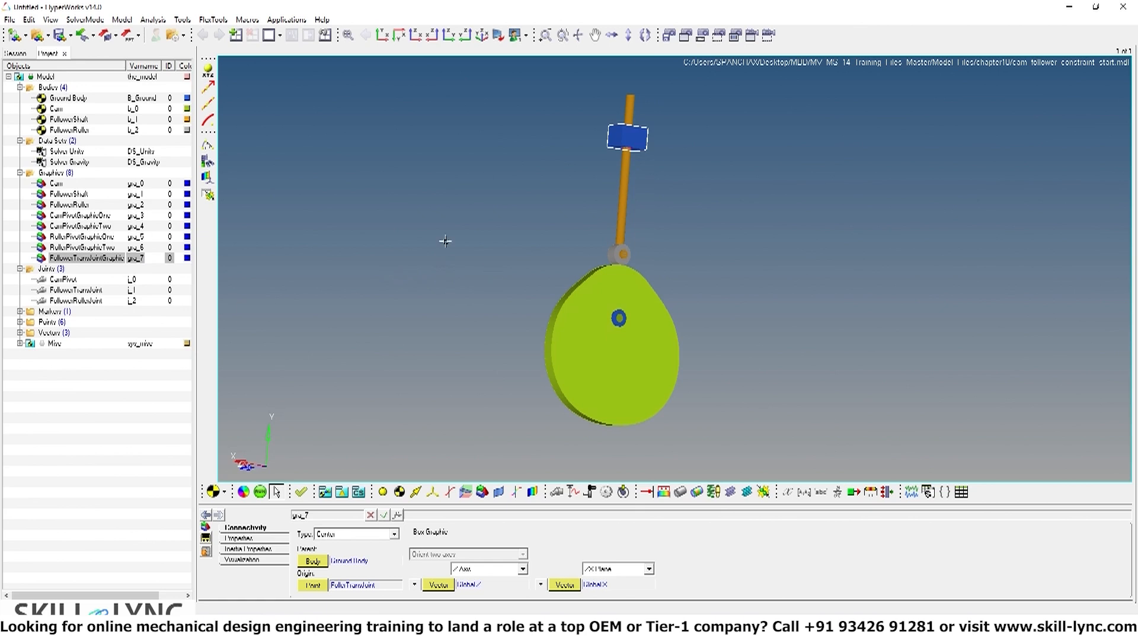
pyautogui.keyDown('ctrl'); pyautogui.moveTo(499, 277); pyautogui.dragTo(816, 254); pyautogui.keyUp('ctrl')
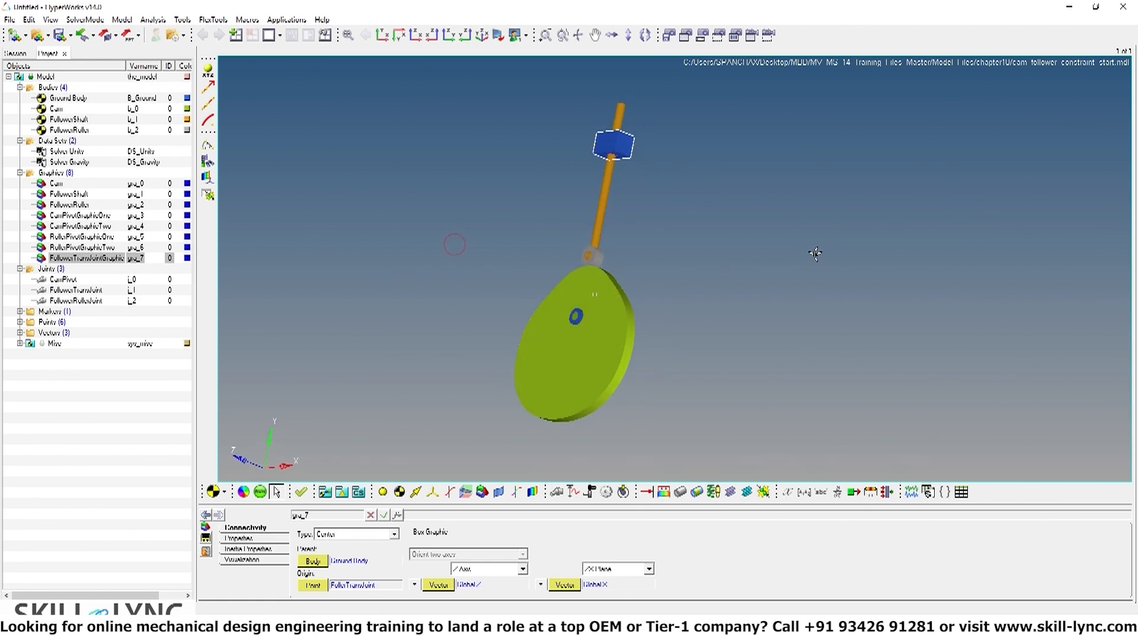
pyautogui.click(61, 281)
pyautogui.keyDown('ctrl'); pyautogui.moveTo(574, 337); pyautogui.dragTo(466, 311); pyautogui.keyUp('ctrl')
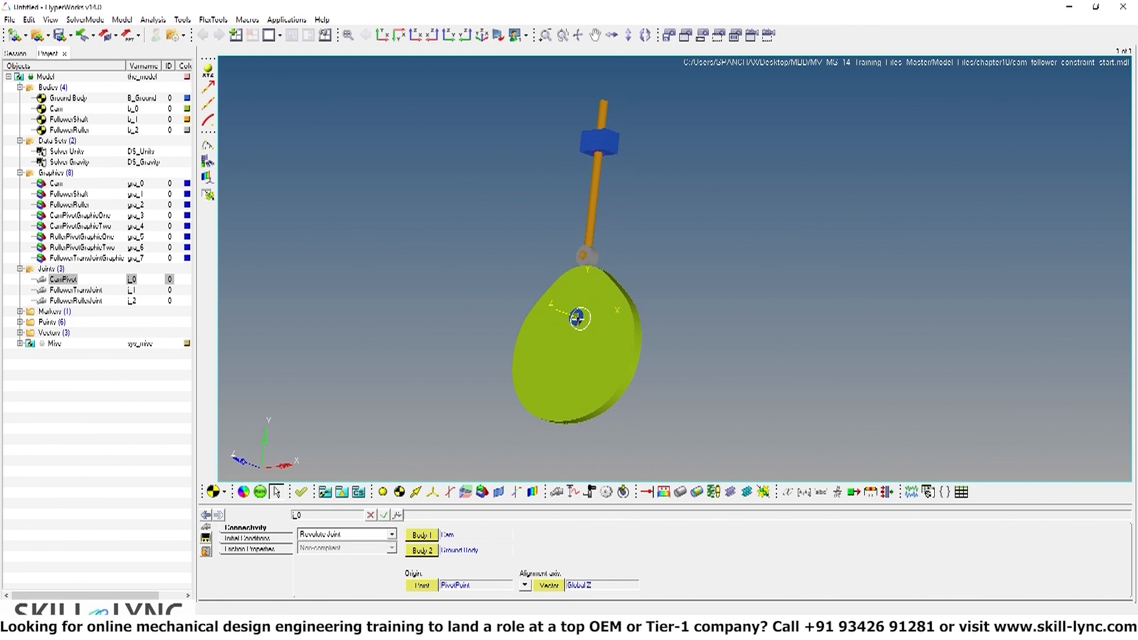
# - Inspect FollowerTransJoint on the shaft and FollowerRollerJoint at the roller's centre, checking their types, bodies and origins
pyautogui.click(76, 290)
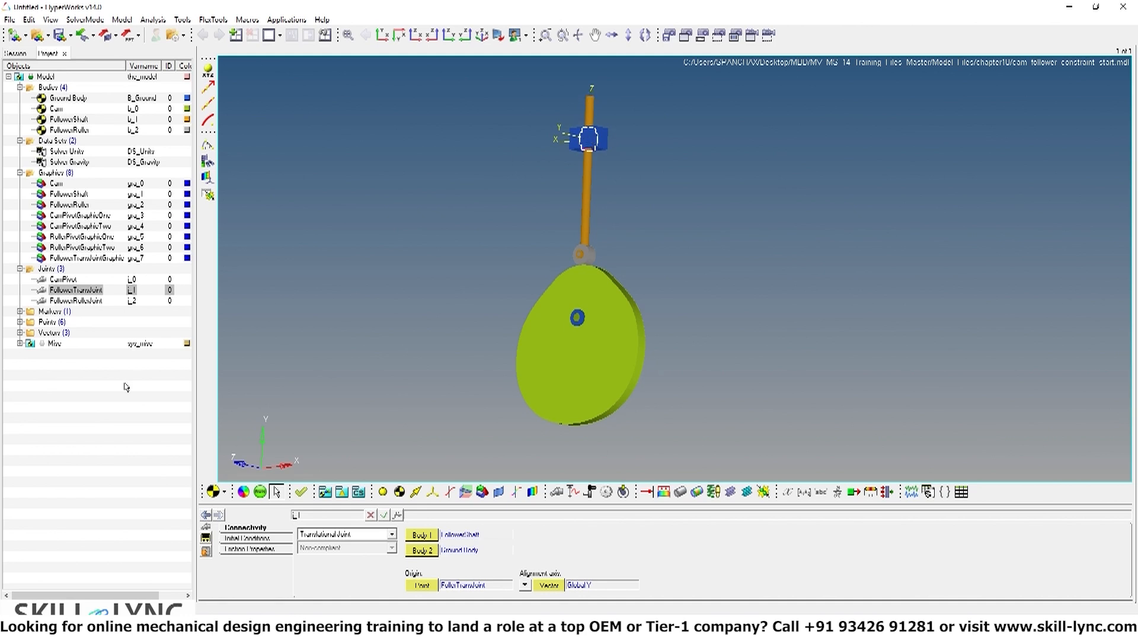
pyautogui.click(75, 301)
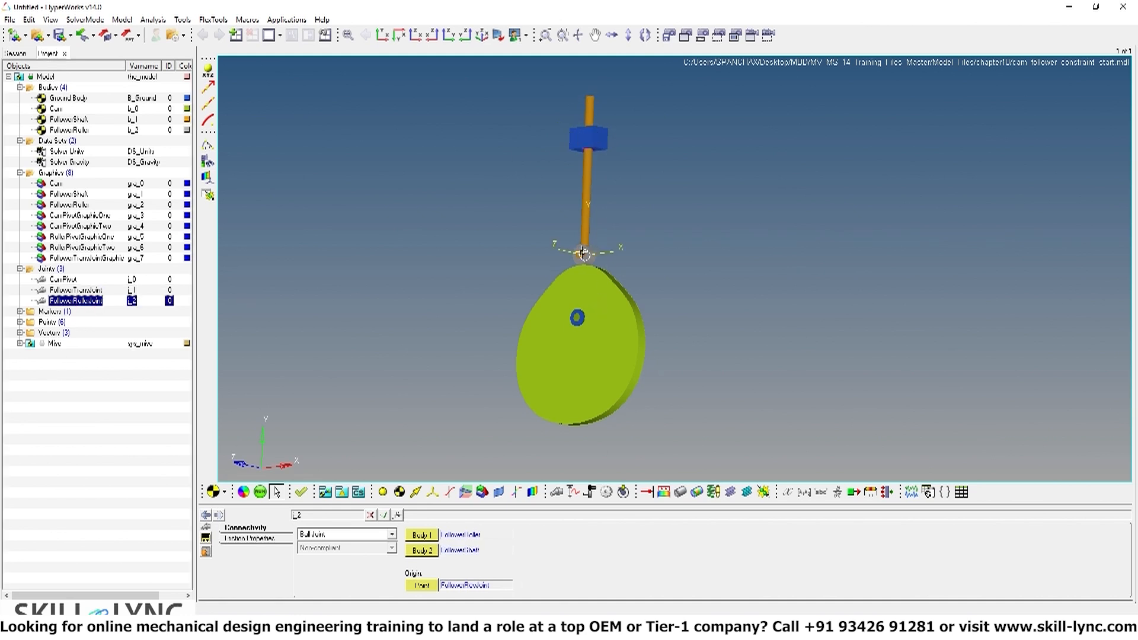
pyautogui.keyDown('ctrl'); pyautogui.moveTo(473, 222); pyautogui.dragTo(533, 320); pyautogui.keyUp('ctrl')
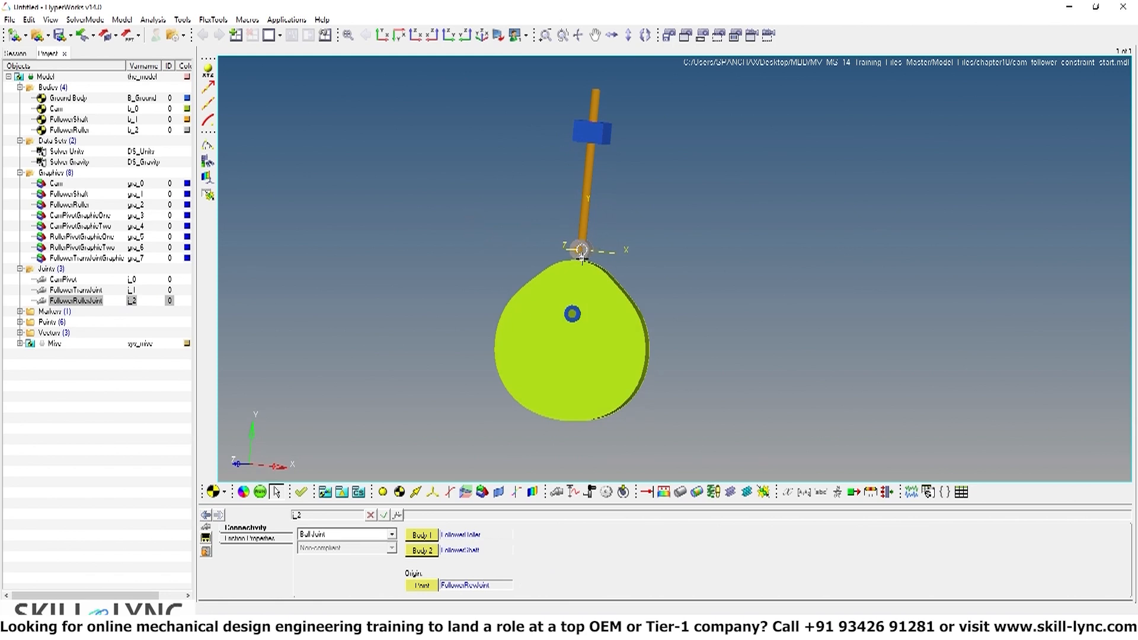
pyautogui.moveTo(504, 299)
pyautogui.keyDown('ctrl'); pyautogui.mouseDown()
pyautogui.moveTo(538, 308)
pyautogui.moveTo(517, 299)
pyautogui.mouseUp(); pyautogui.keyUp('ctrl')
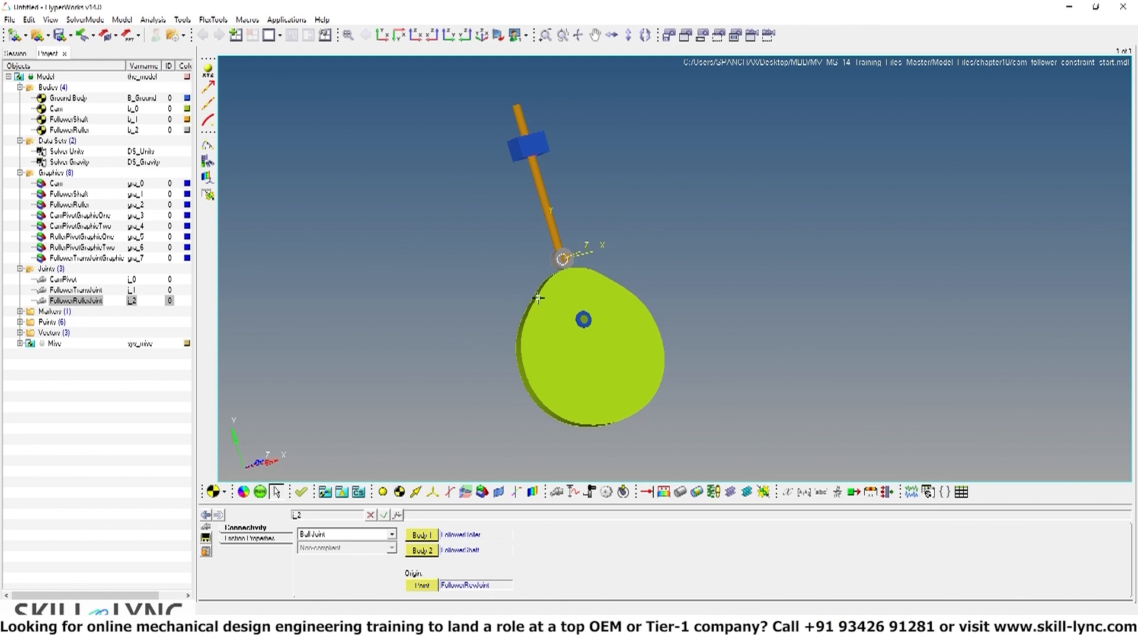
pyautogui.keyDown('ctrl'); pyautogui.moveTo(665, 308); pyautogui.dragTo(586, 320); pyautogui.keyUp('ctrl')
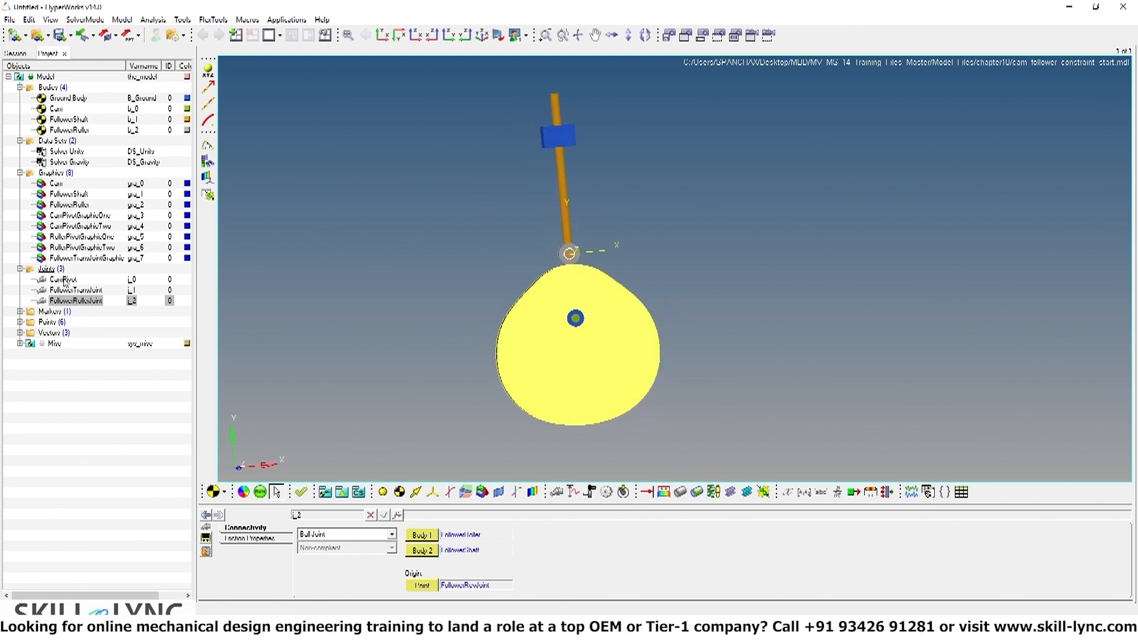
# - Review CamPivot, FollowerTransJoint and FollowerRollerJoint once more in a front view of the mechanism
pyautogui.click(578, 320)
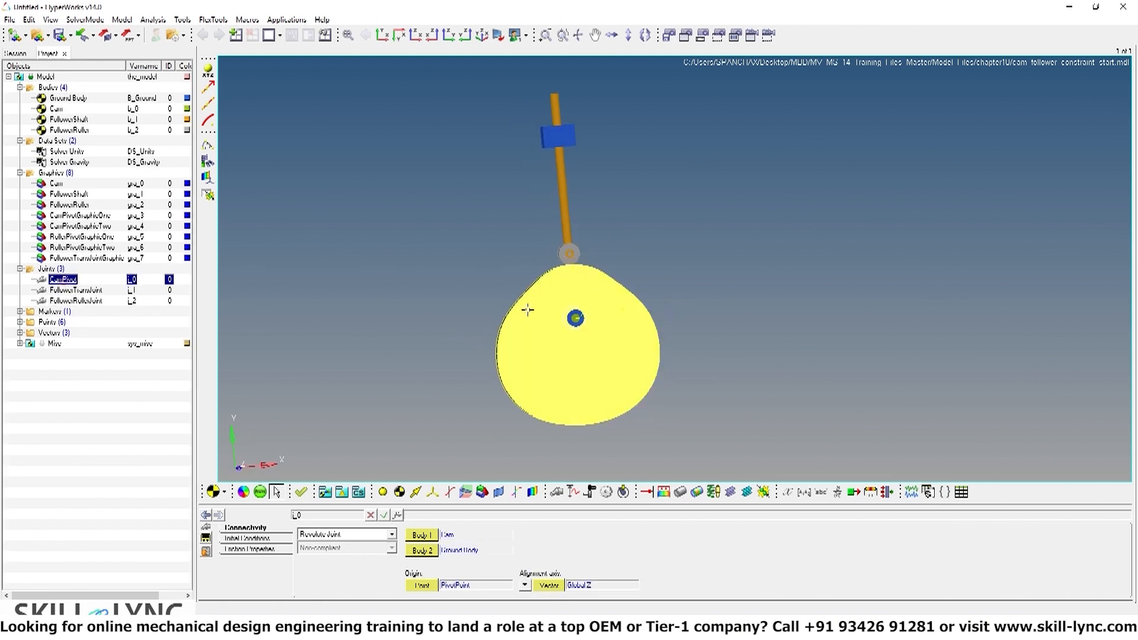
pyautogui.click(71, 292)
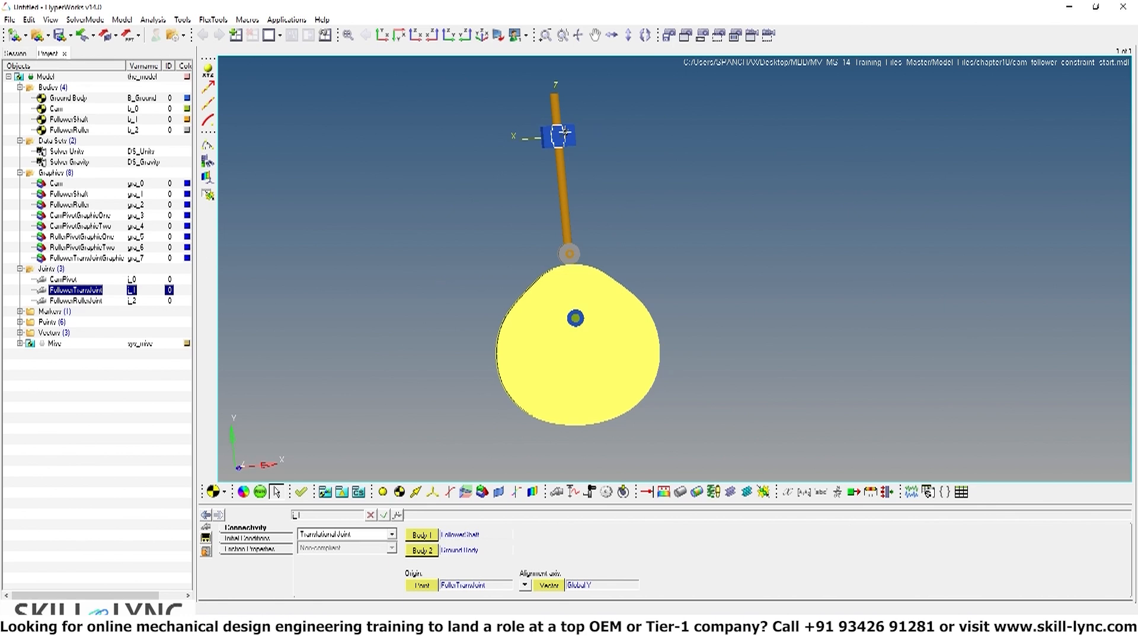
pyautogui.click(147, 302)
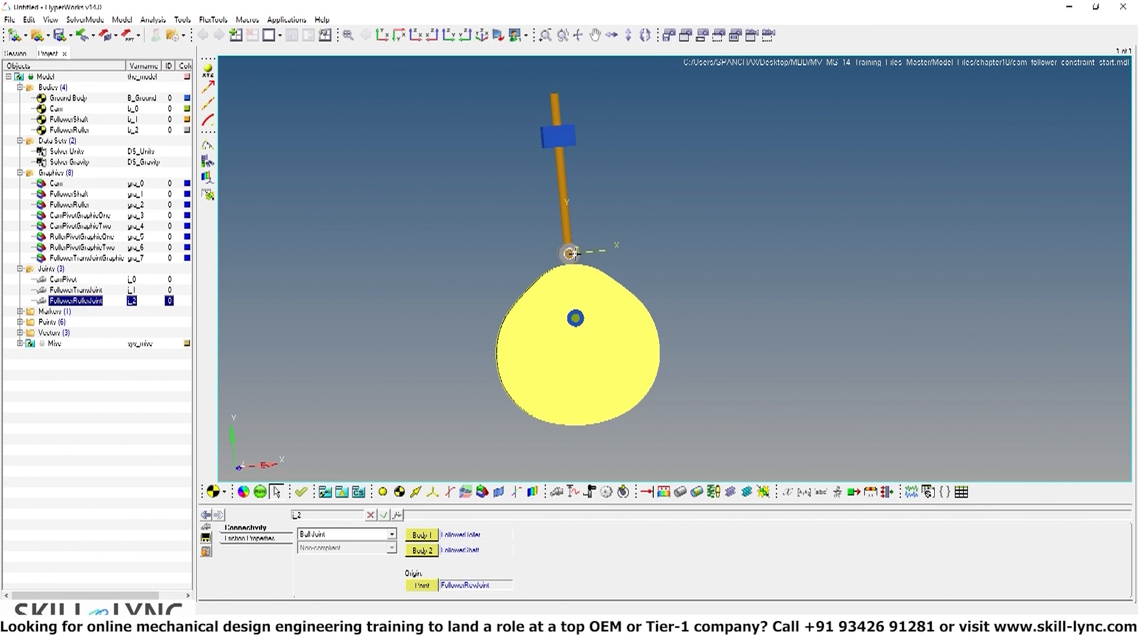
pyautogui.keyDown('ctrl'); pyautogui.moveTo(883, 324); pyautogui.dragTo(781, 330); pyautogui.keyUp('ctrl')
pyautogui.keyDown('ctrl'); pyautogui.middleClick(844, 325); pyautogui.keyUp('ctrl')
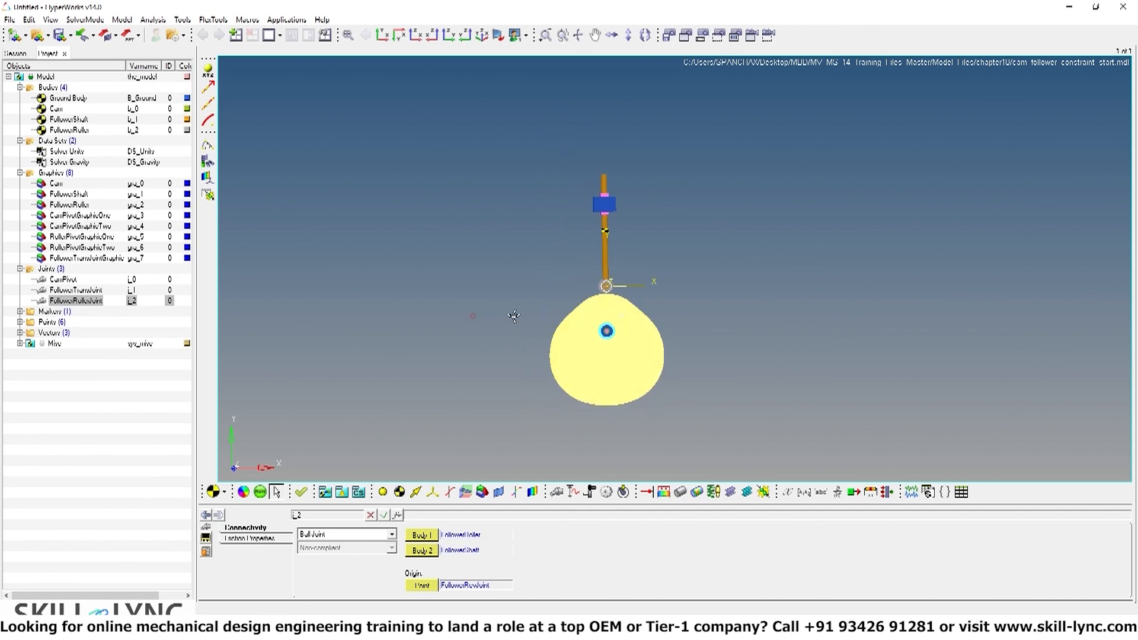
# - Inspect the Global_Frame marker's properties and list the model's points
pyautogui.click(20, 311)
pyautogui.click(66, 322)
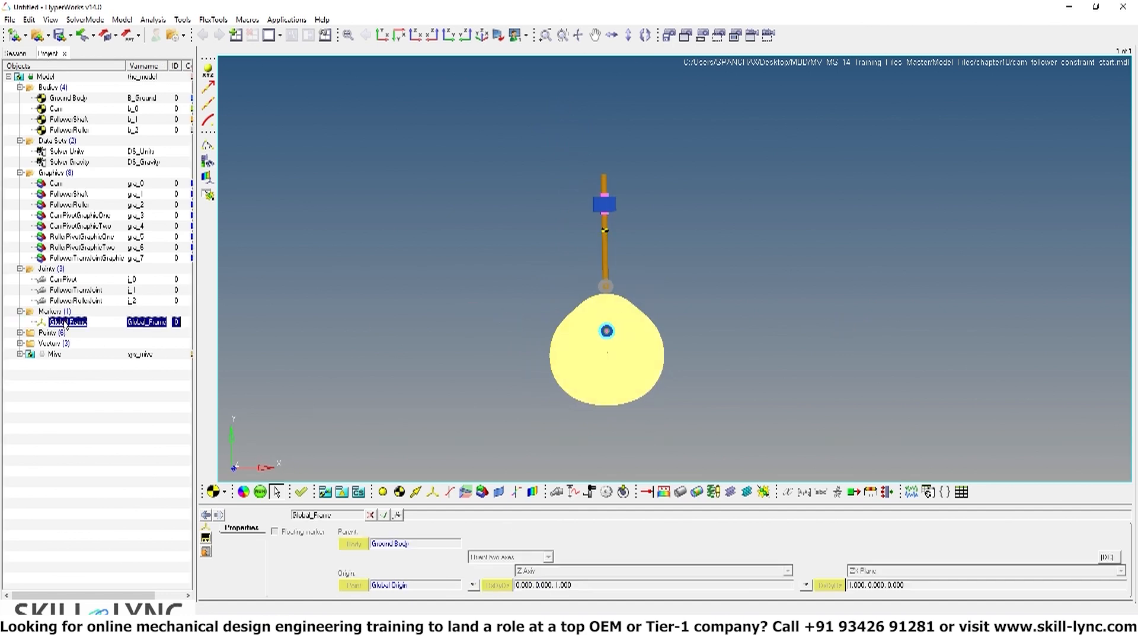
pyautogui.click(20, 333)
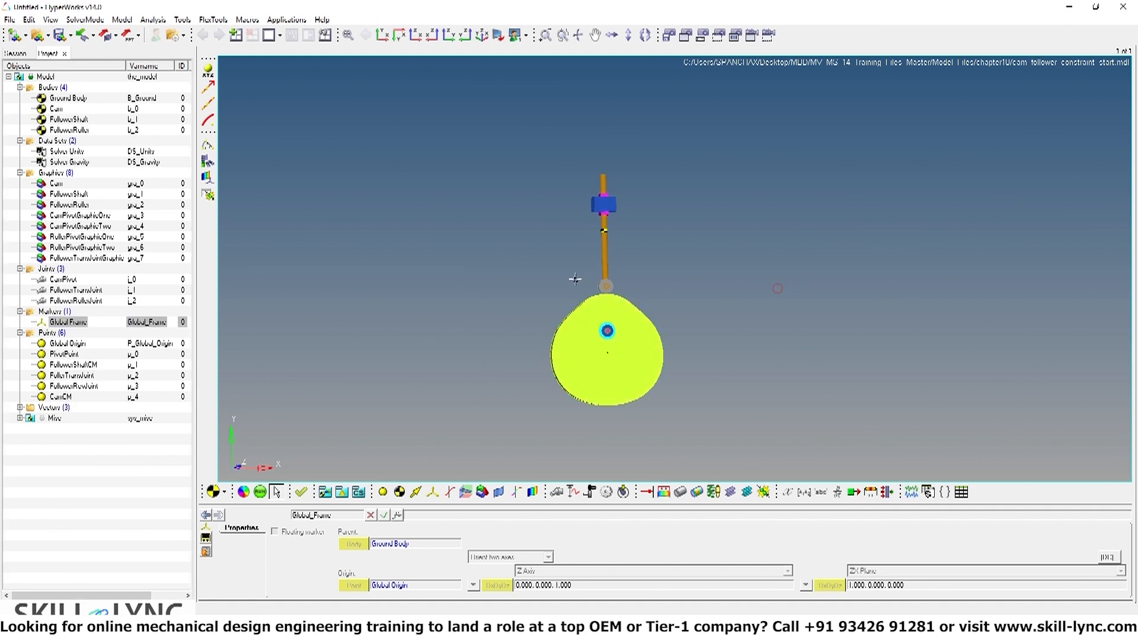
# - Collapse the model's points, markers, joints, graphics, data sets and bodies folders
pyautogui.click(20, 332)
pyautogui.click(19, 311)
pyautogui.click(20, 269)
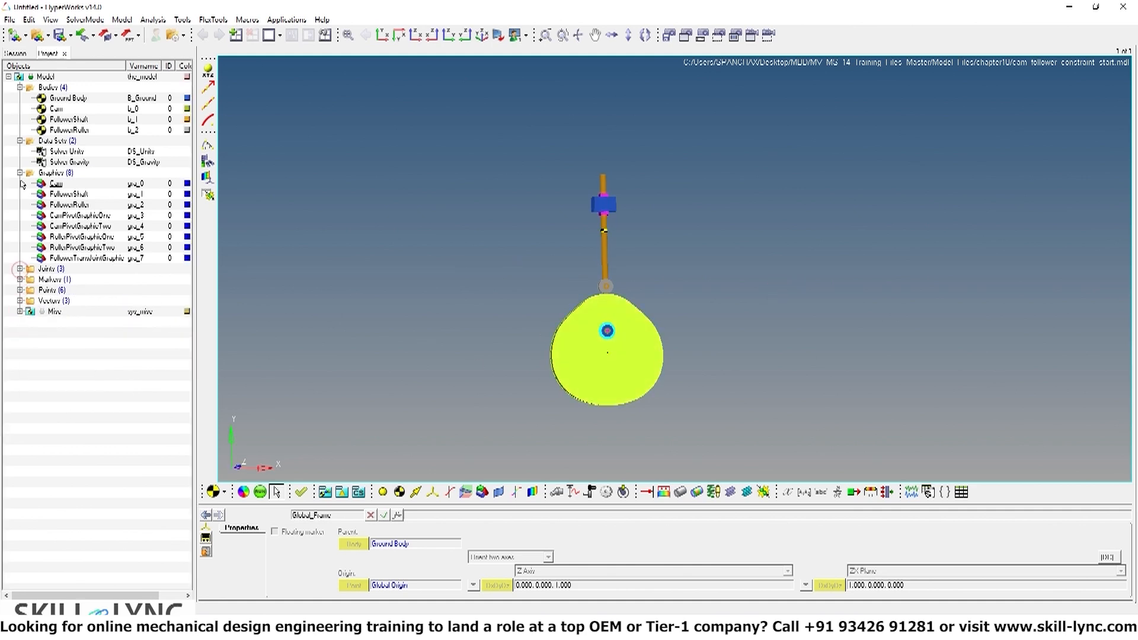
pyautogui.click(19, 173)
pyautogui.click(20, 140)
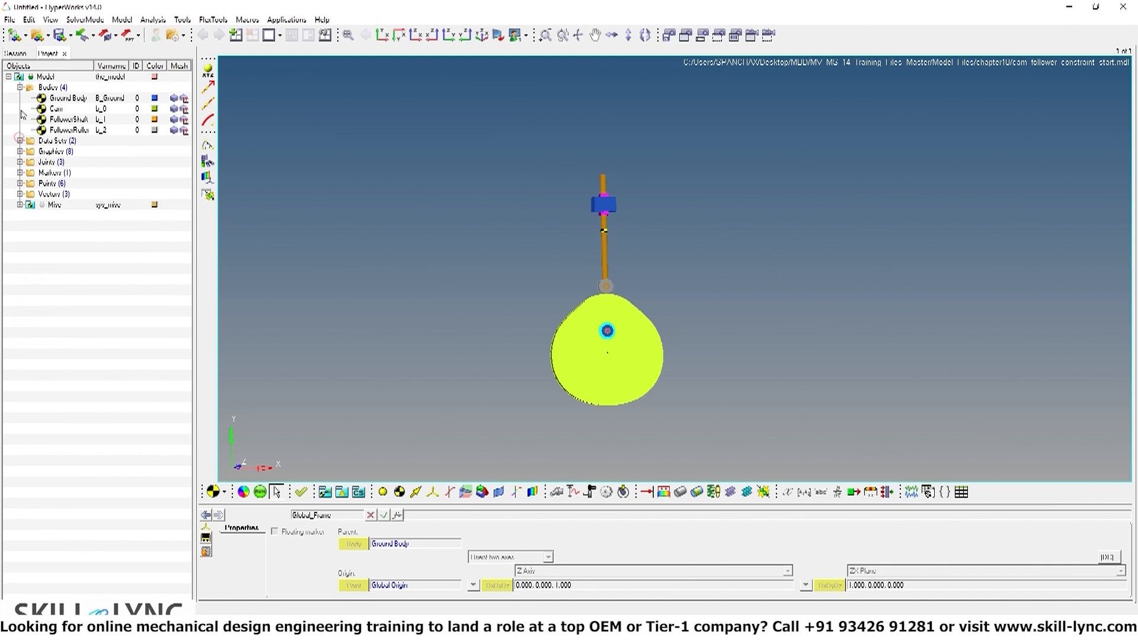
pyautogui.click(19, 87)
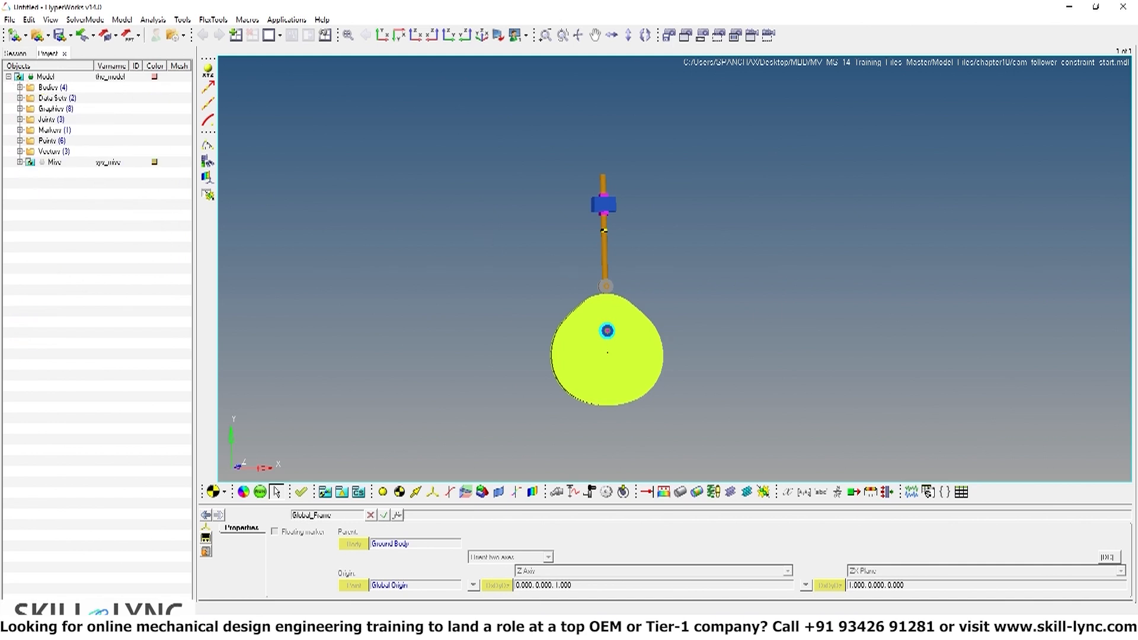
pyautogui.keyDown('ctrl'); pyautogui.moveTo(791, 328); pyautogui.dragTo(727, 297); pyautogui.keyUp('ctrl')
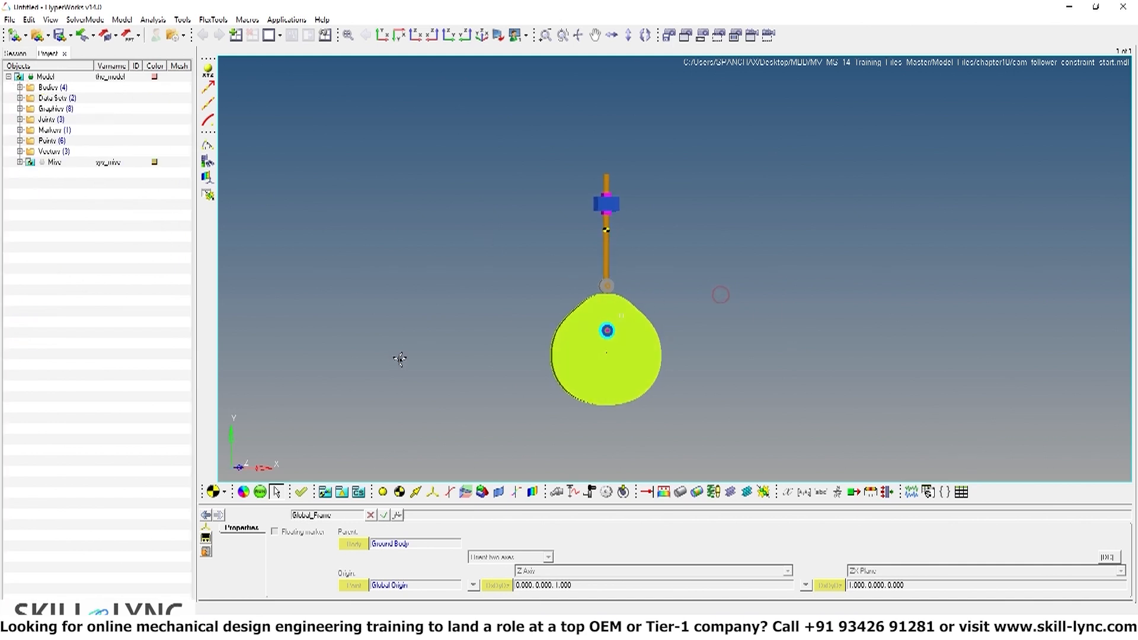
pyautogui.keyDown('ctrl'); pyautogui.moveTo(399, 359); pyautogui.dragTo(435, 355); pyautogui.keyUp('ctrl')
pyautogui.keyDown('ctrl'); pyautogui.moveTo(794, 331); pyautogui.dragTo(867, 330); pyautogui.keyUp('ctrl')
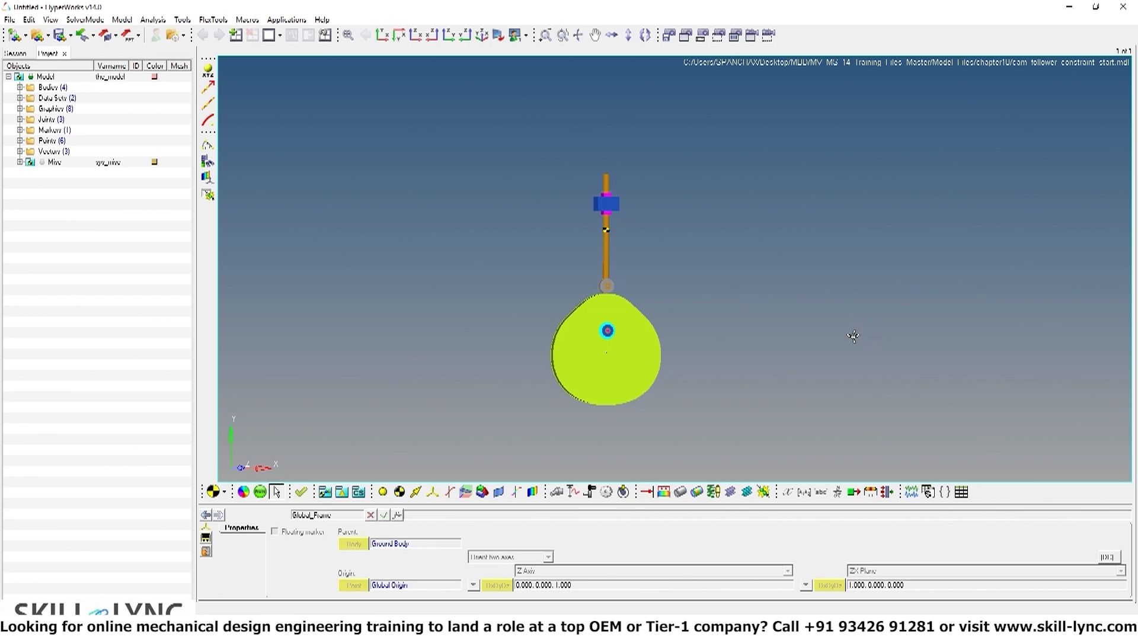
# - Add a single curve labelled Cam_Profile to the model
pyautogui.click(449, 493)
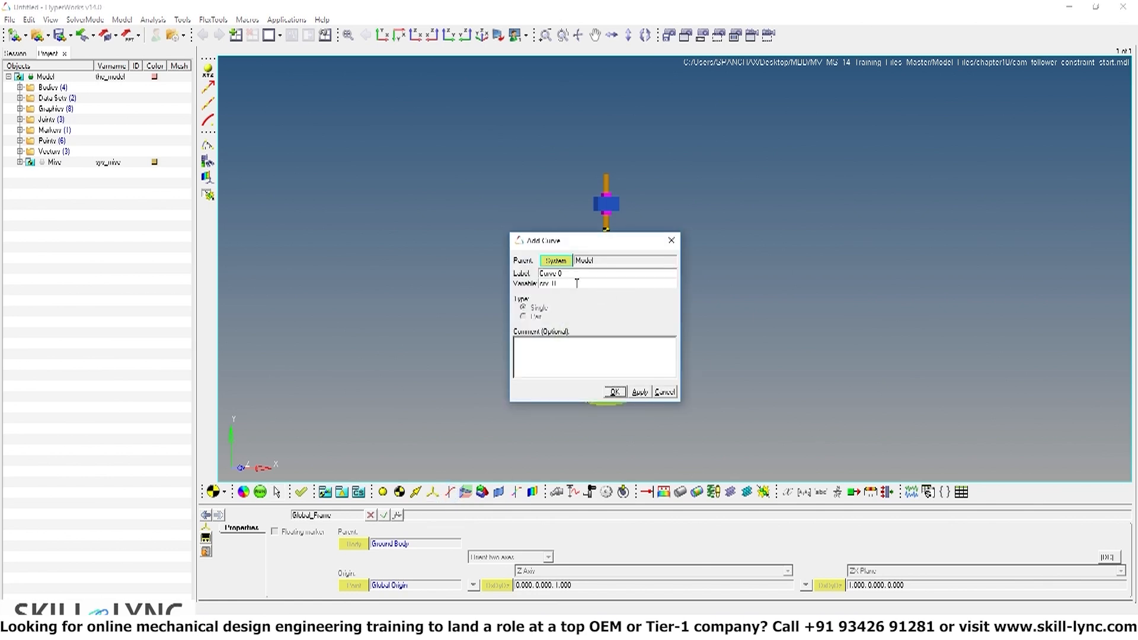
pyautogui.doubleClick(550, 273)
pyautogui.write('Cam_Profile')
pyautogui.click(615, 393)
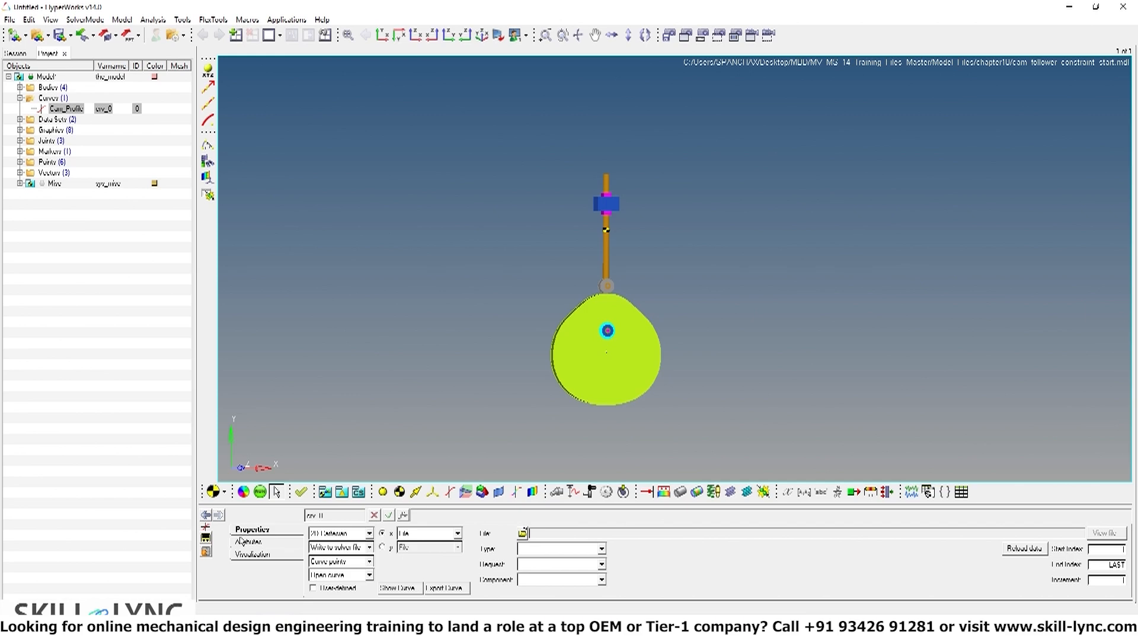
# - Load CamProfile.csv from the chapter10 folder as the x data source of the Cam_Profile curve
pyautogui.click(522, 533)
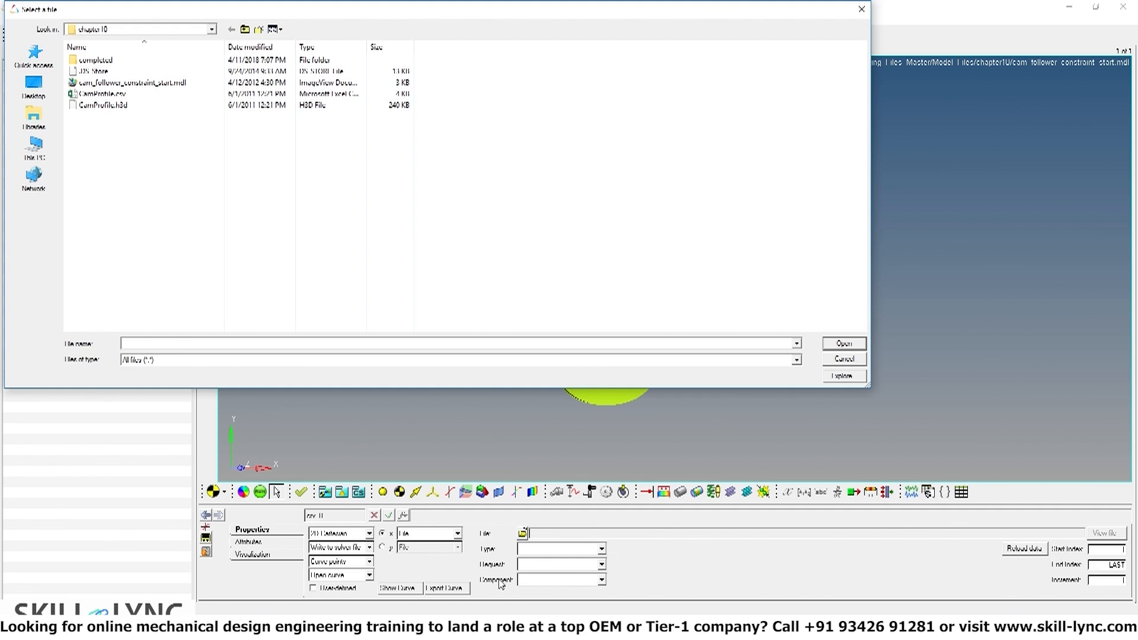
pyautogui.moveTo(354, 12); pyautogui.dragTo(542, 112)
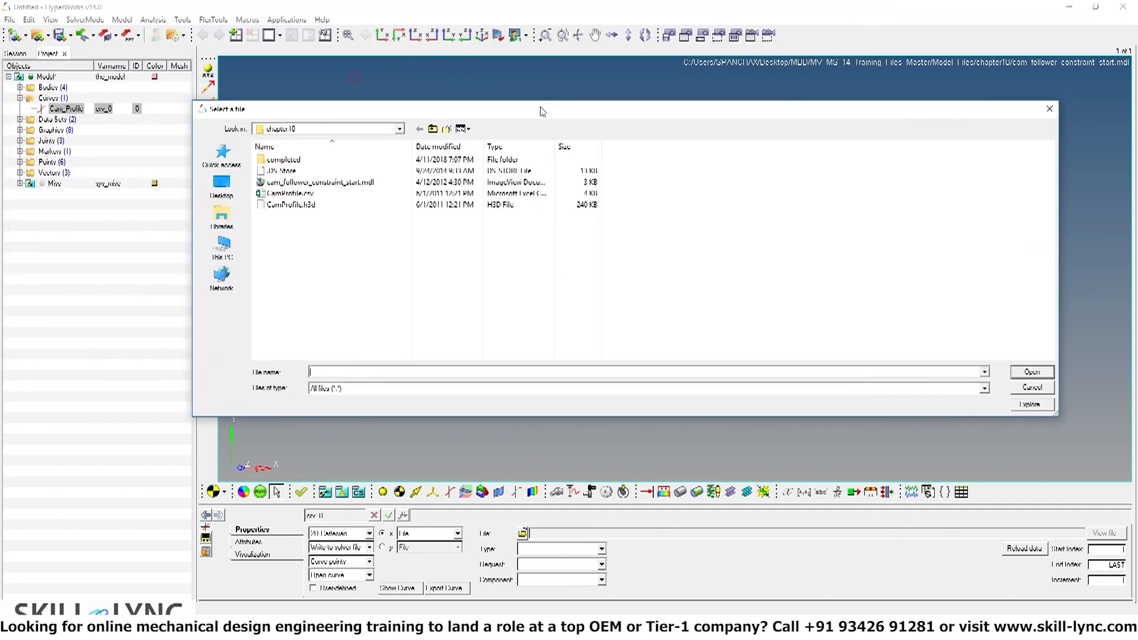
pyautogui.click(292, 194)
pyautogui.click(1043, 372)
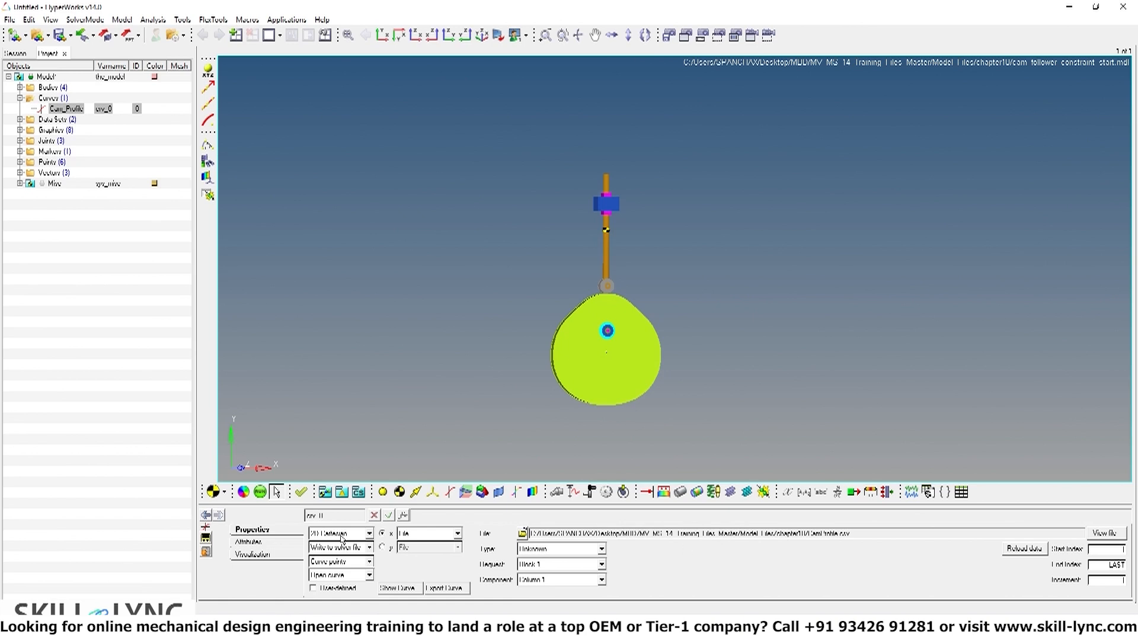
# - Examine the coordinate columns of CamProfile.csv in Excel, then return to the curve without reselecting a file
pyautogui.click(523, 535)
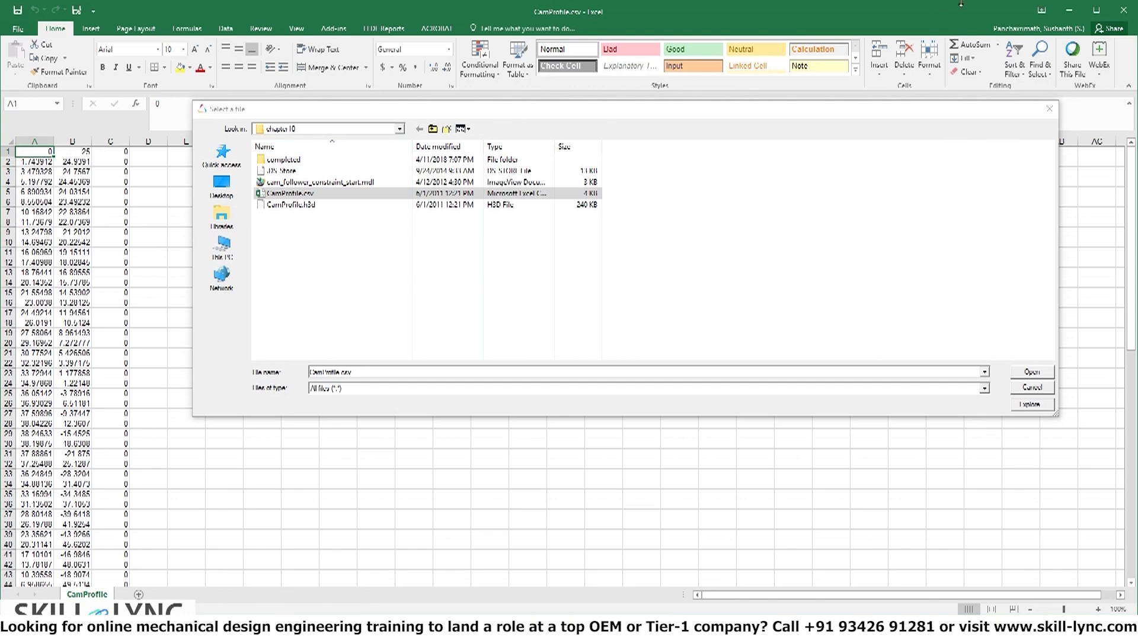
pyautogui.click(1069, 10)
pyautogui.click(1034, 387)
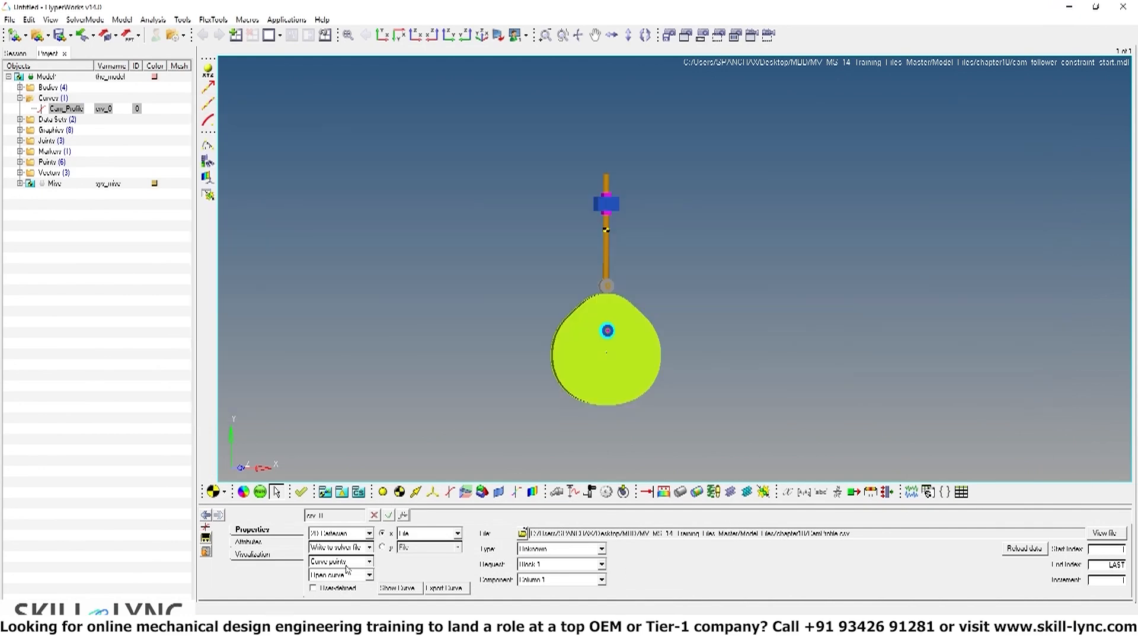
# - Set the Cam_Profile curve type to 3D Cartesian and make it a closed curve
pyautogui.click(342, 535)
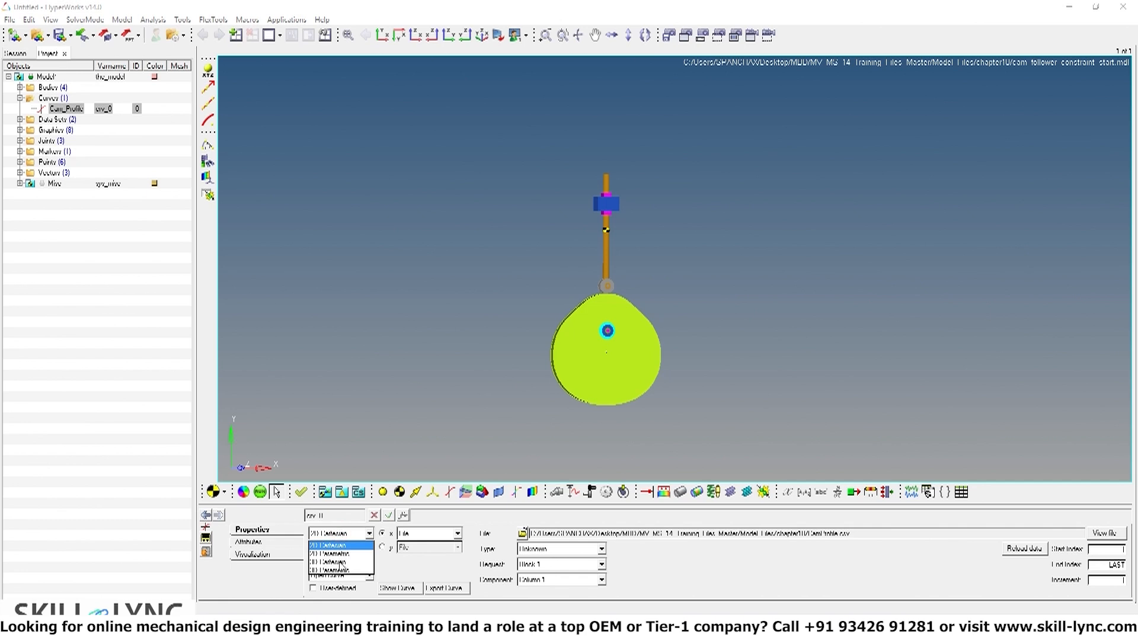
pyautogui.click(342, 567)
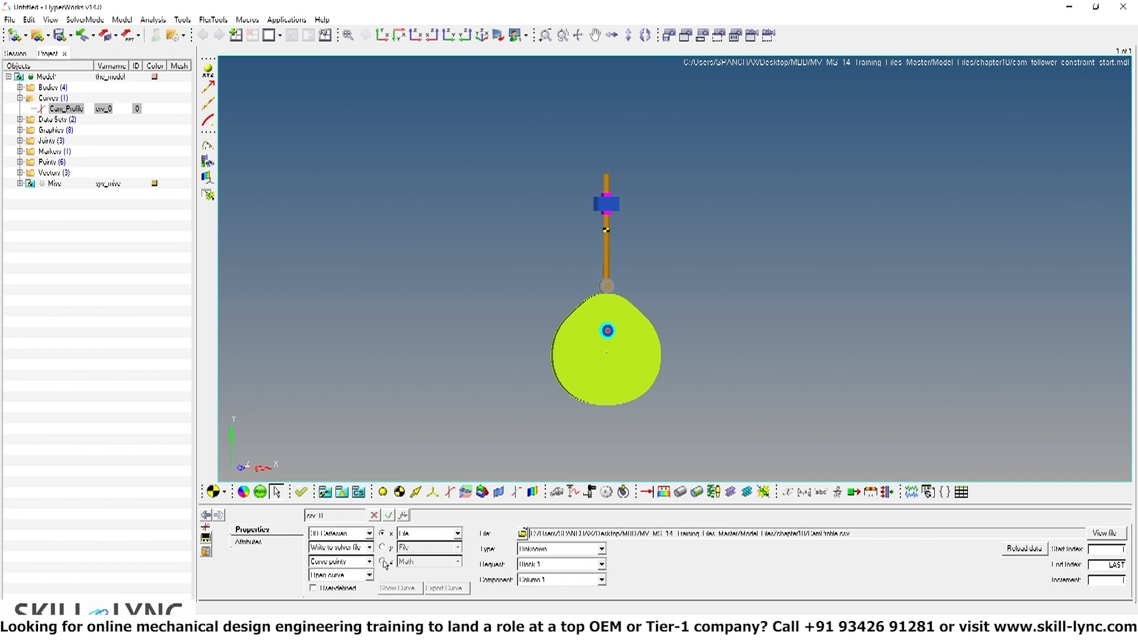
pyautogui.click(332, 575)
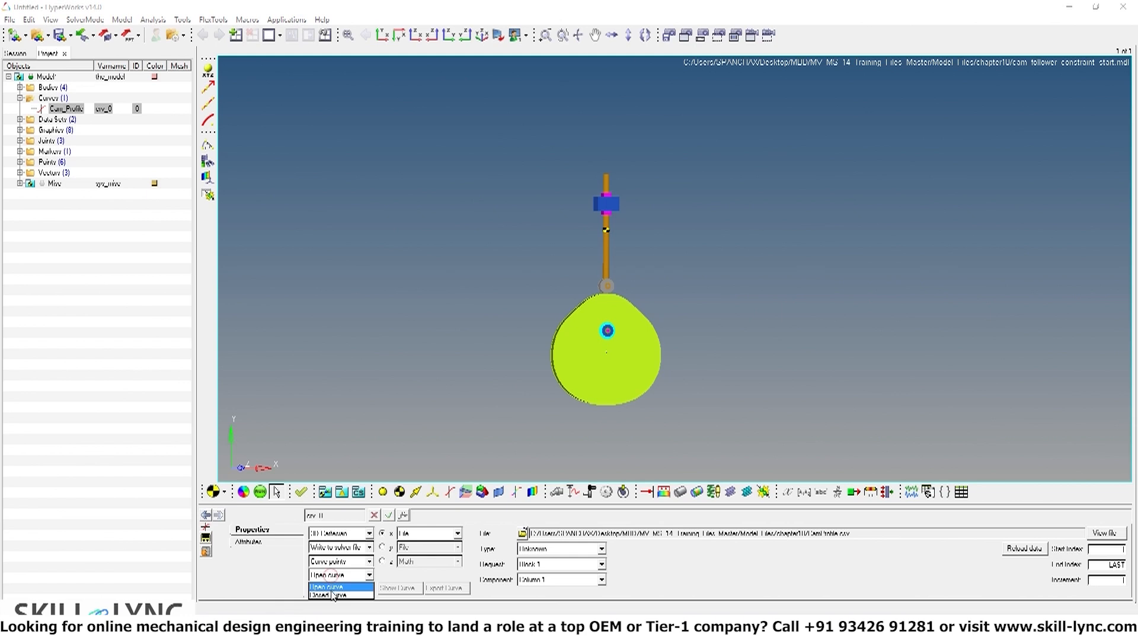
pyautogui.click(332, 596)
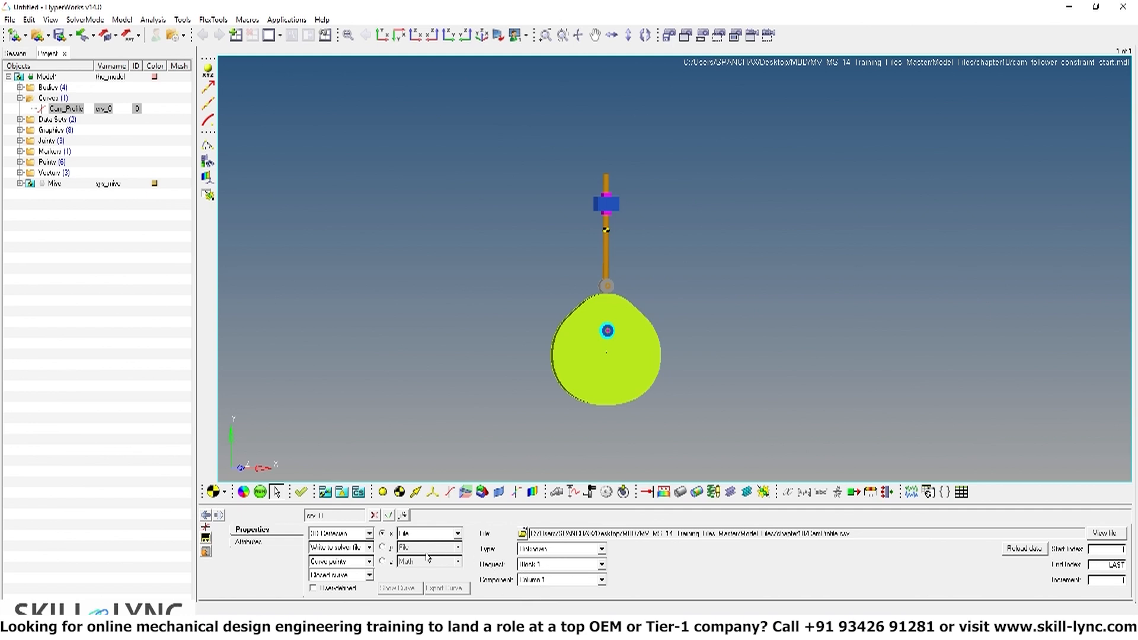
# - Set the y component of the Cam_Profile curve to Column 2 of the CSV file
pyautogui.click(382, 548)
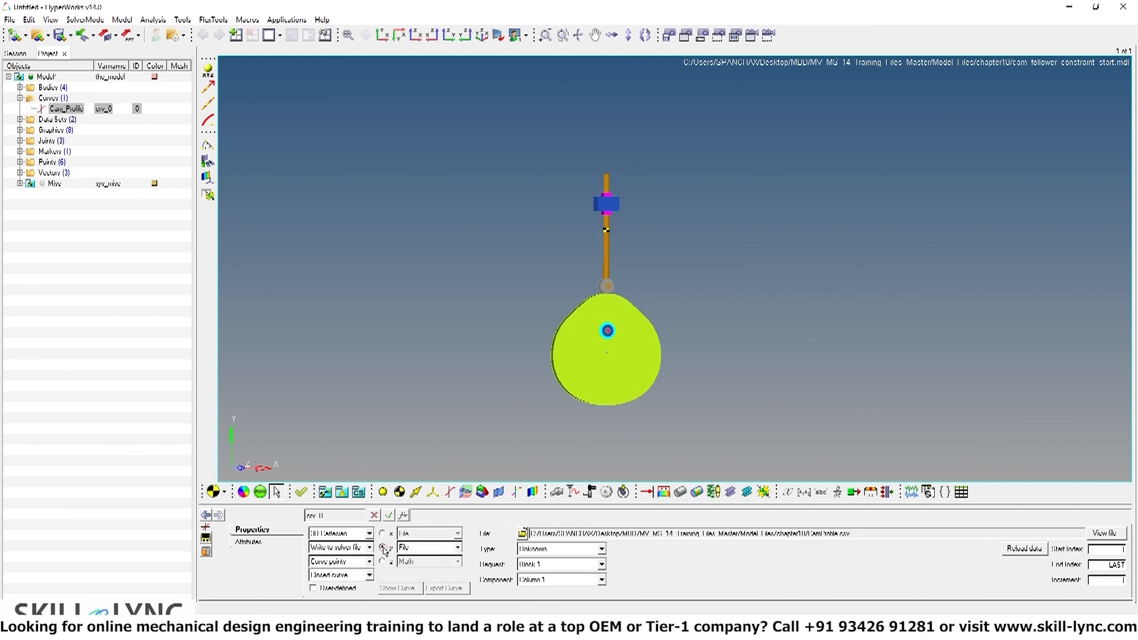
pyautogui.click(553, 581)
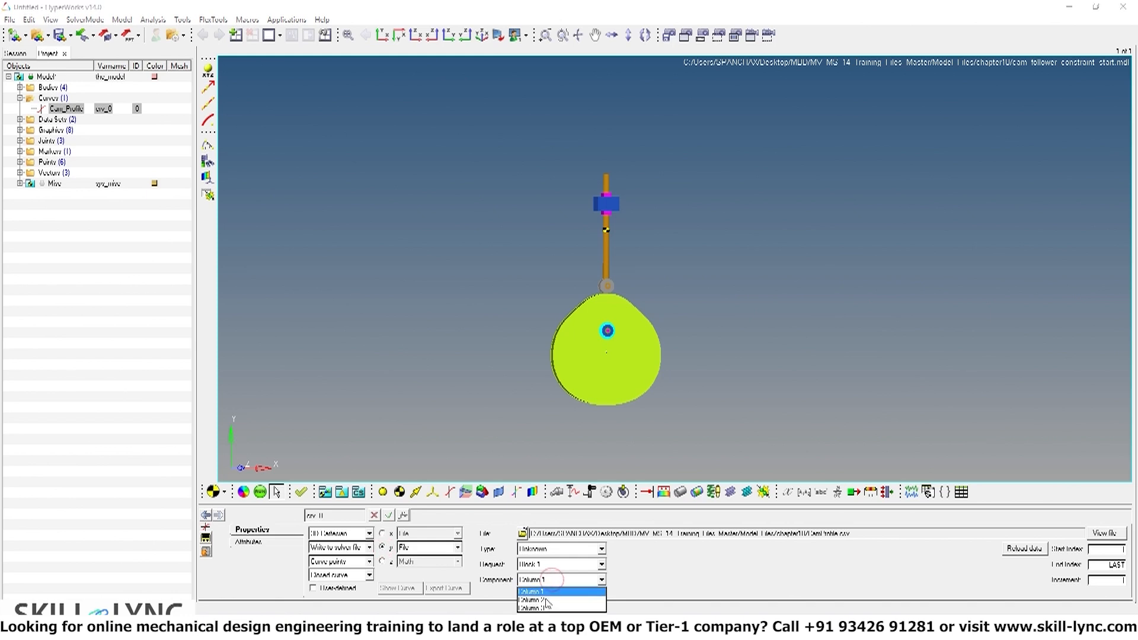
pyautogui.click(548, 595)
# - Load CamProfile.csv from the chapter10 folder as the z data source of the Cam_Profile curve, using Column 3
pyautogui.click(382, 562)
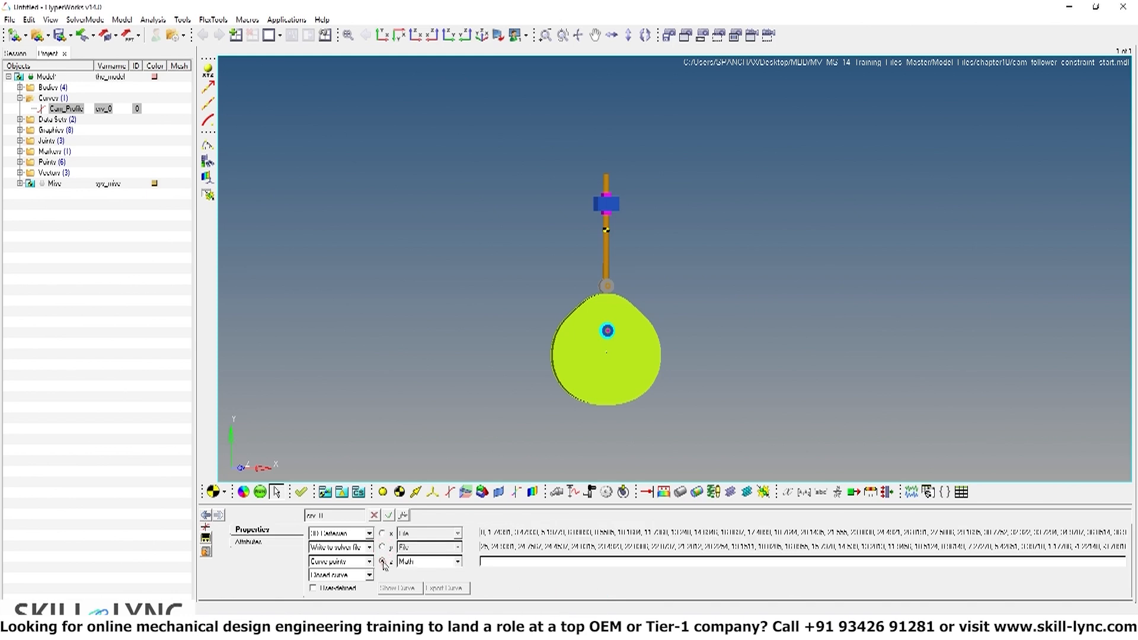
pyautogui.click(522, 533)
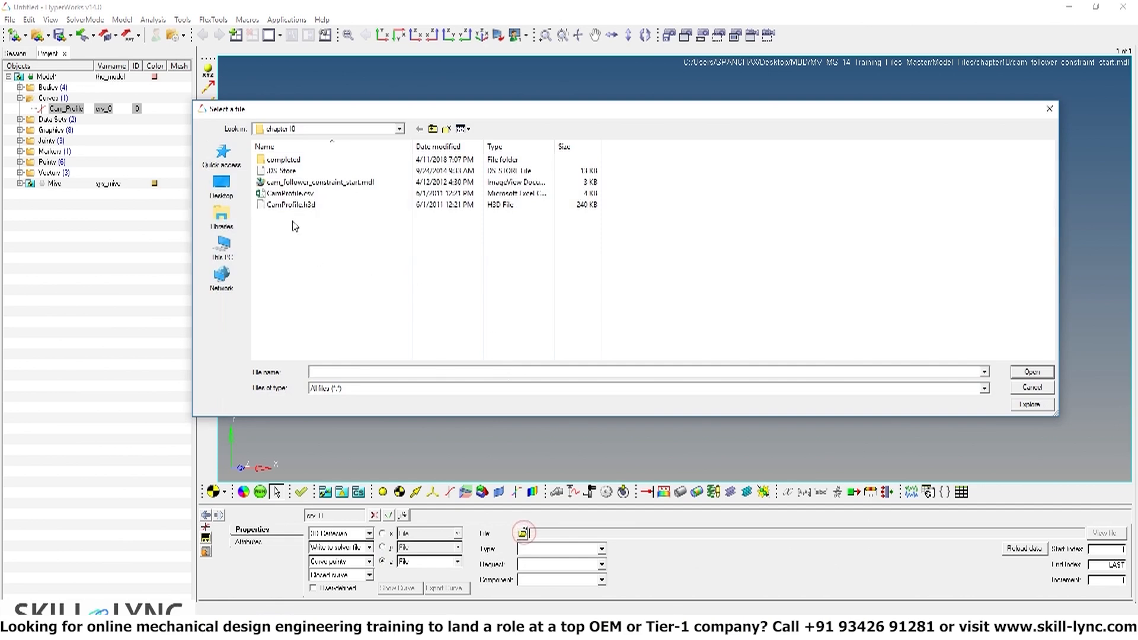
pyautogui.doubleClick(290, 194)
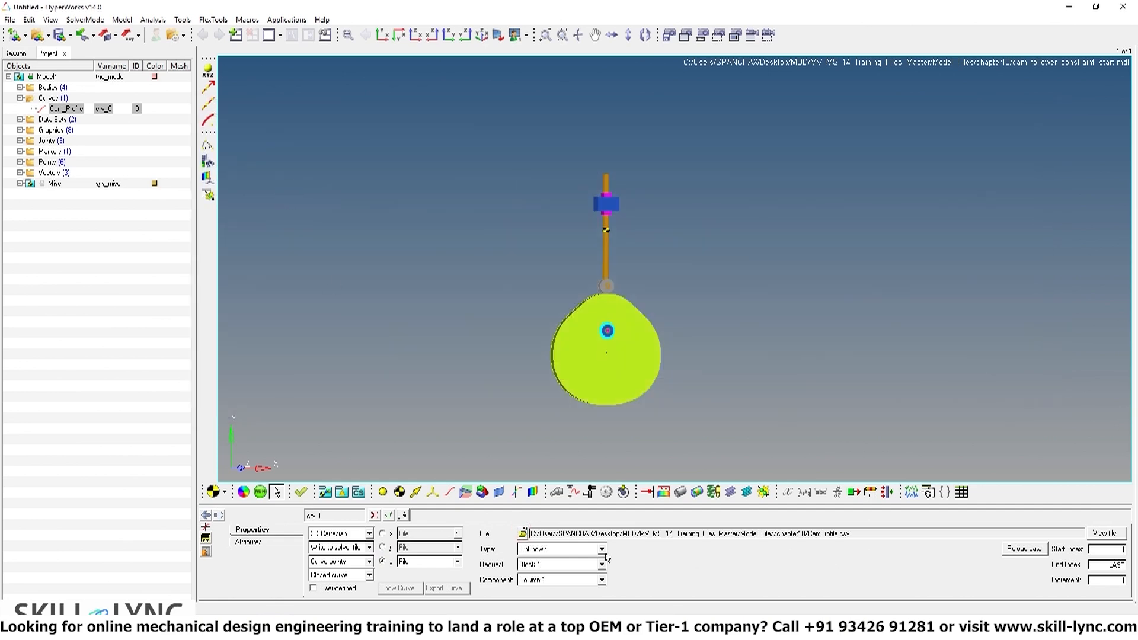
pyautogui.click(532, 579)
pyautogui.click(532, 591)
# - Review the file and column assignments of the x, y and z components of the Cam_Profile curve
pyautogui.click(382, 534)
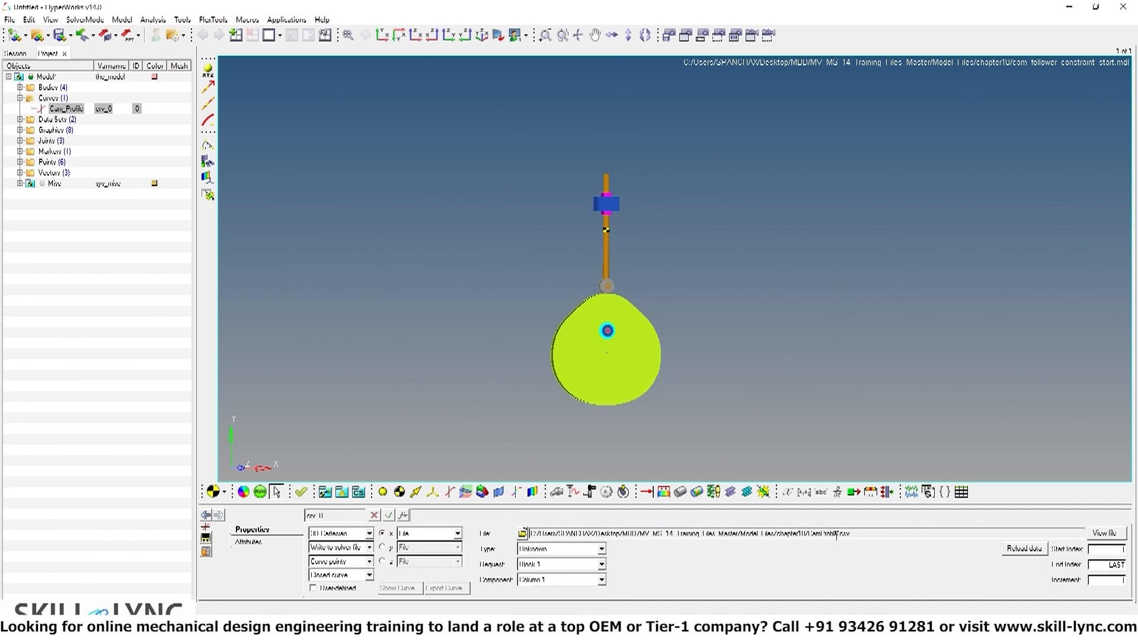
pyautogui.click(382, 548)
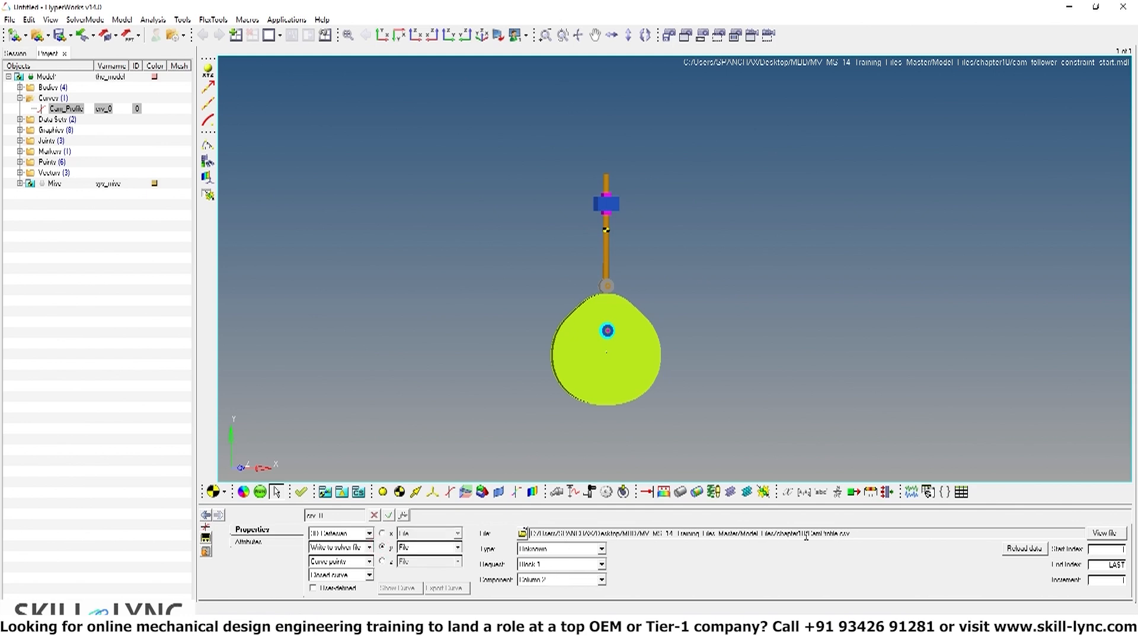
pyautogui.click(383, 562)
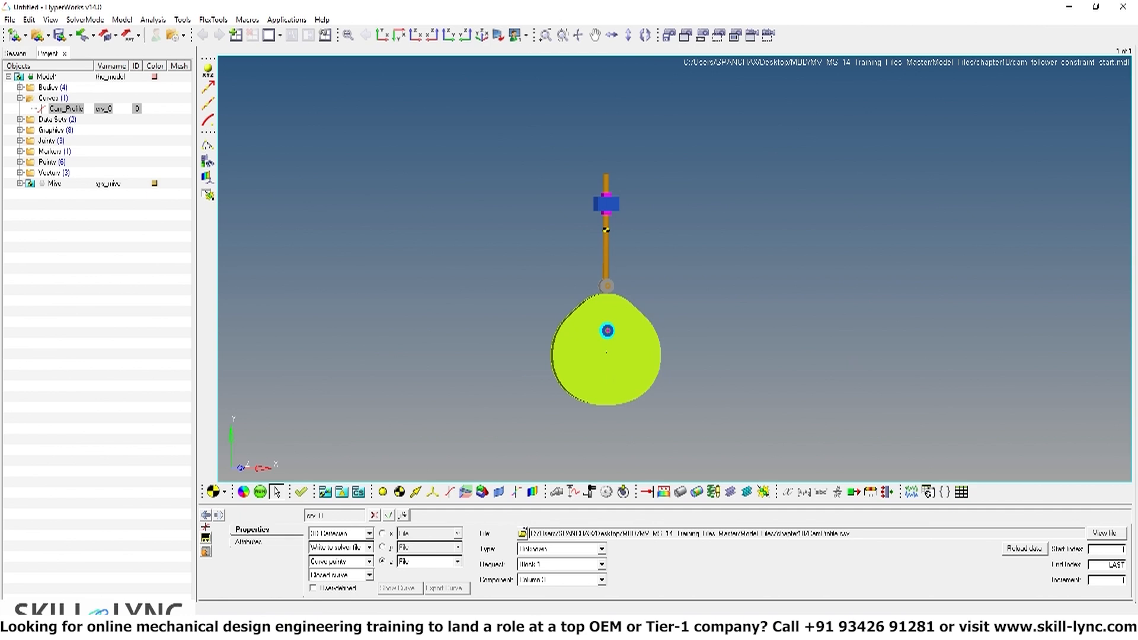
# - Add a curve labelled Follower_Roller_Profile and set its type to 3D Cartesian
pyautogui.click(448, 493)
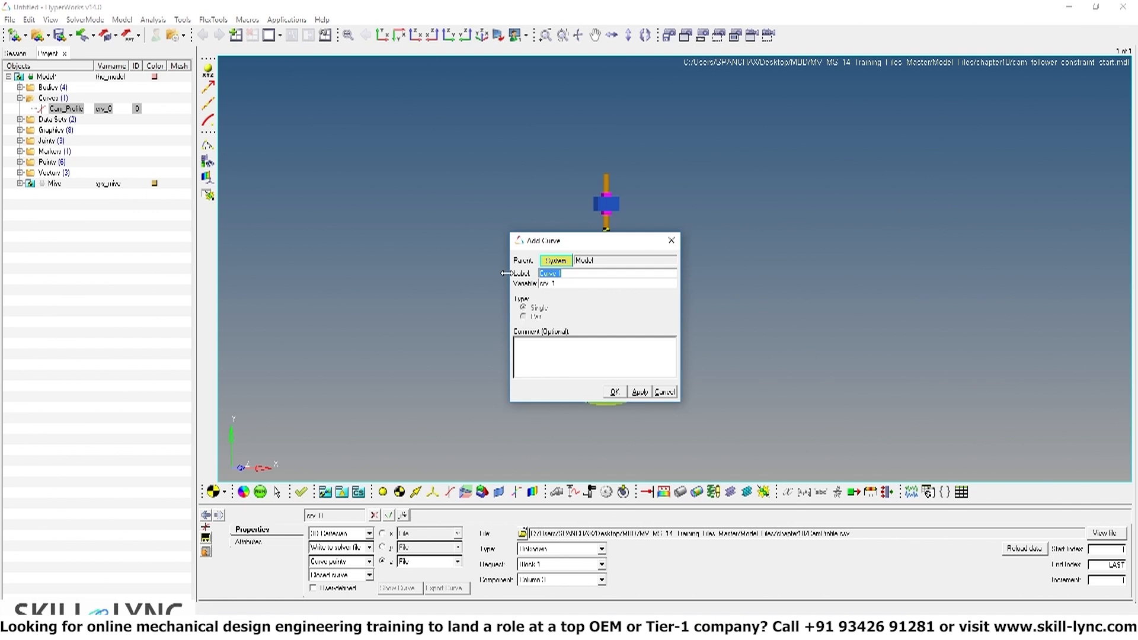
pyautogui.press('BackSpace')
pyautogui.write('Follower_Roller_Profile')
pyautogui.click(615, 392)
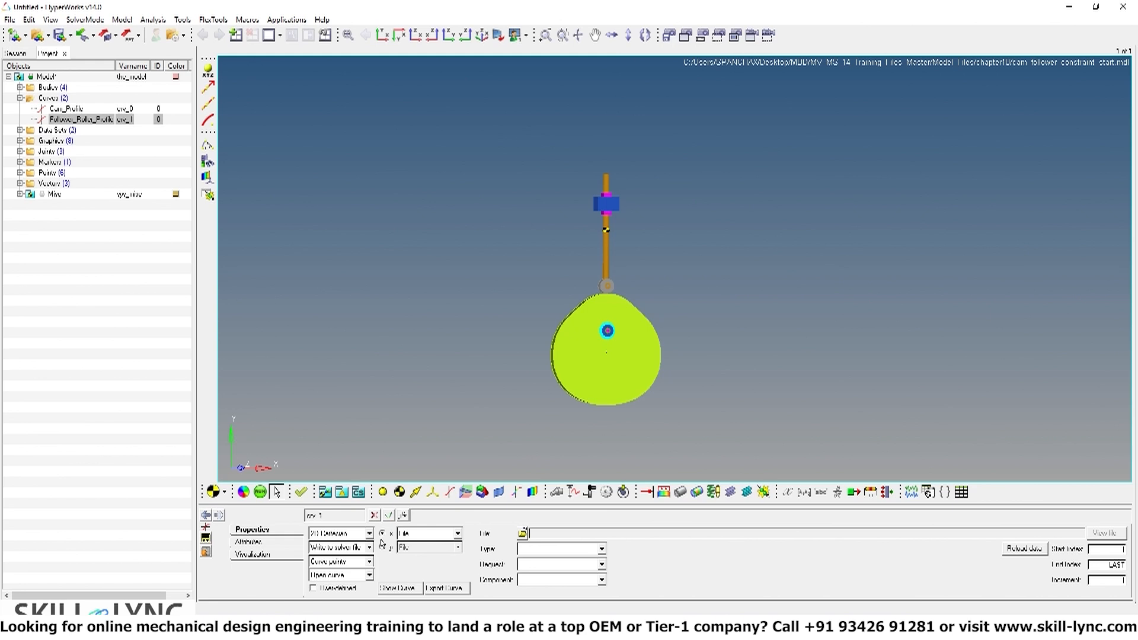
pyautogui.click(331, 537)
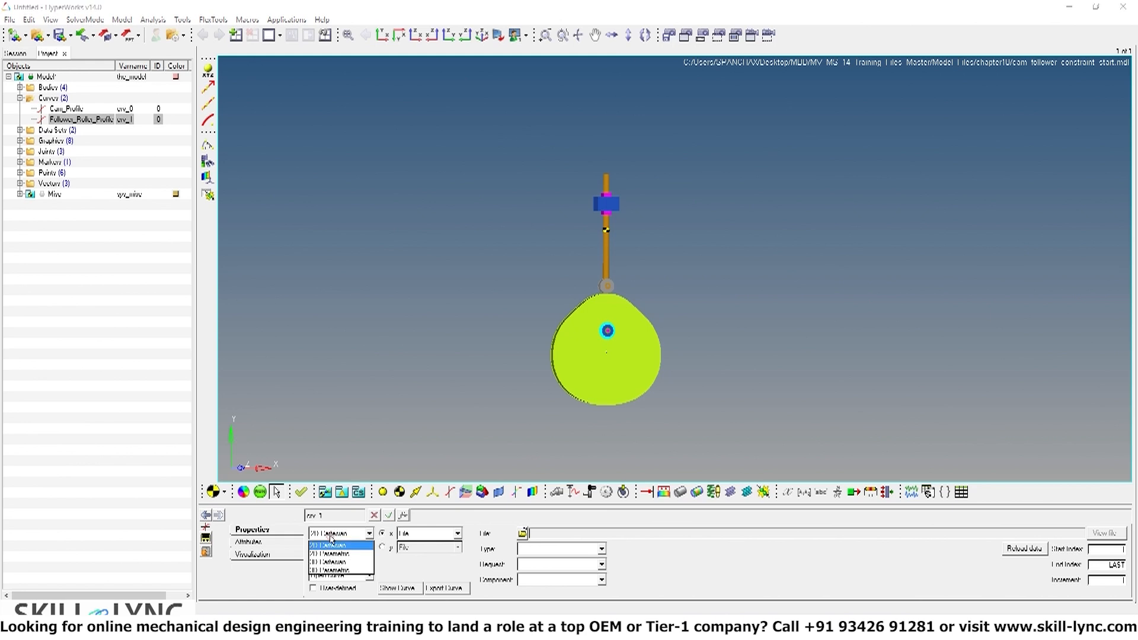
pyautogui.click(331, 566)
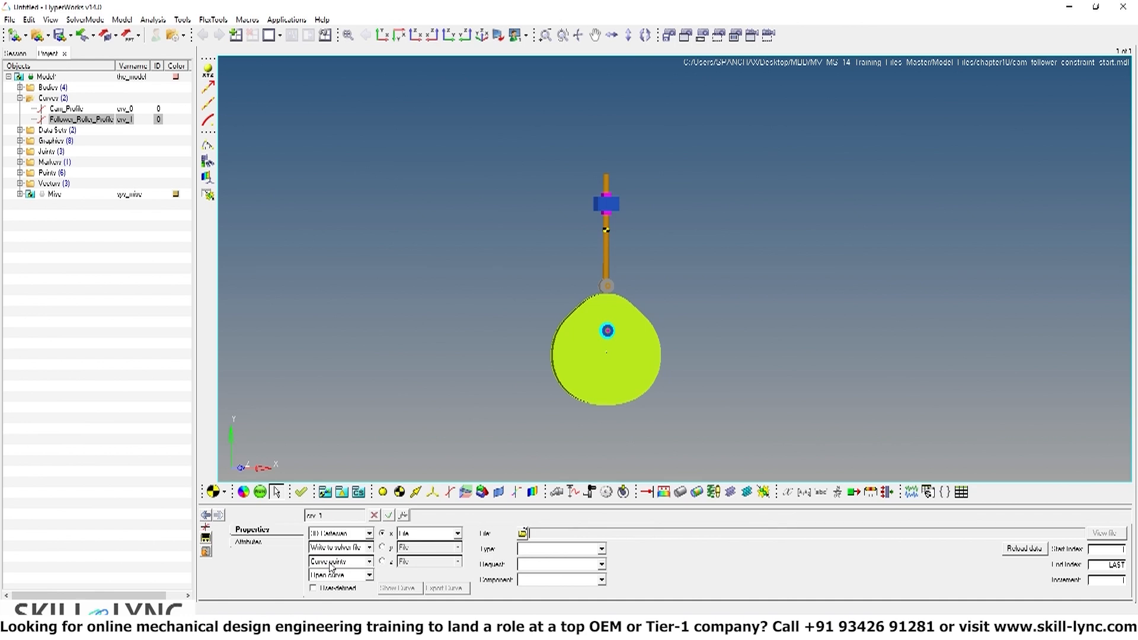
# - Set the x source of the Follower_Roller_Profile curve to Math, enter a 5*sin expression over 2*PI*(0:1:0.01), and check its evaluation
pyautogui.click(406, 536)
pyautogui.click(409, 554)
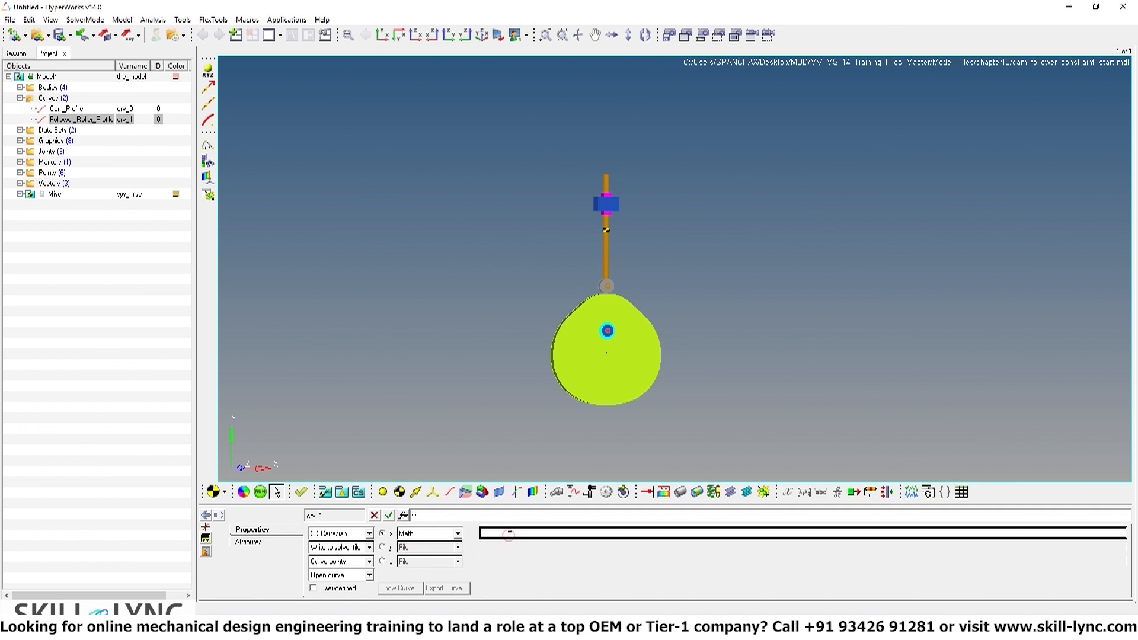
pyautogui.click(404, 515)
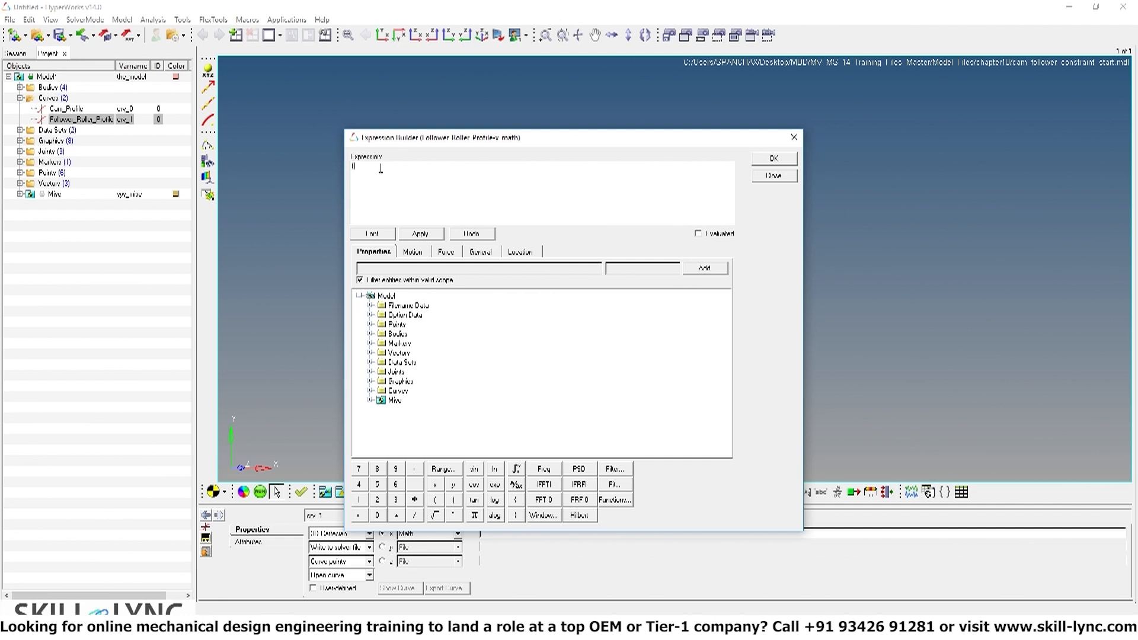
pyautogui.write('*sin(2*PI*(0:1:0.01)))')
pyautogui.click(698, 234)
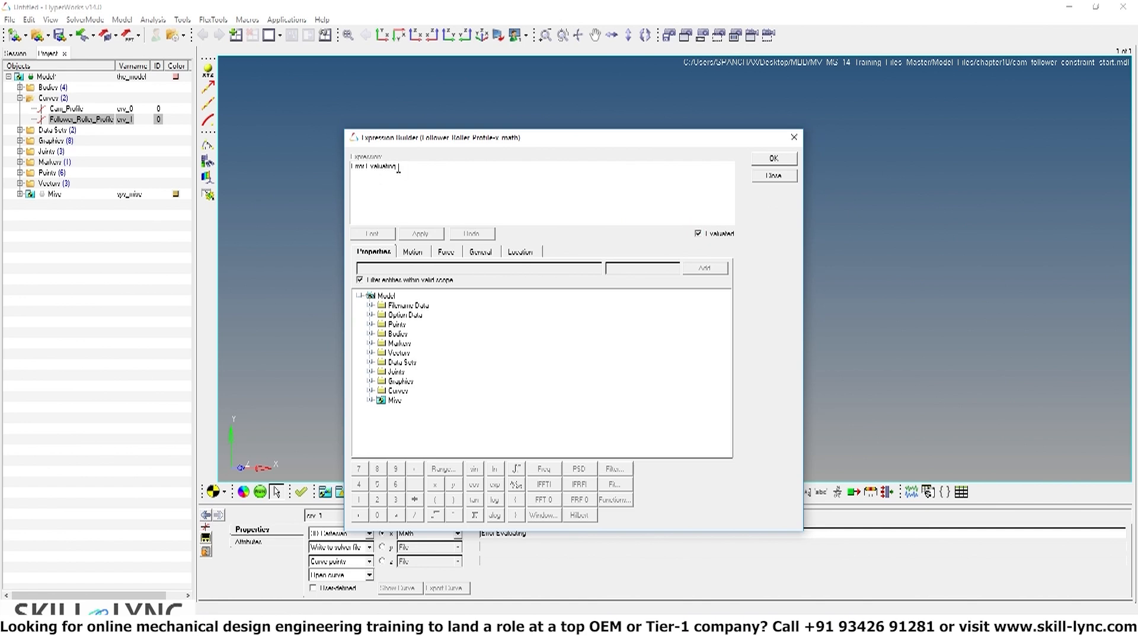
pyautogui.click(700, 233)
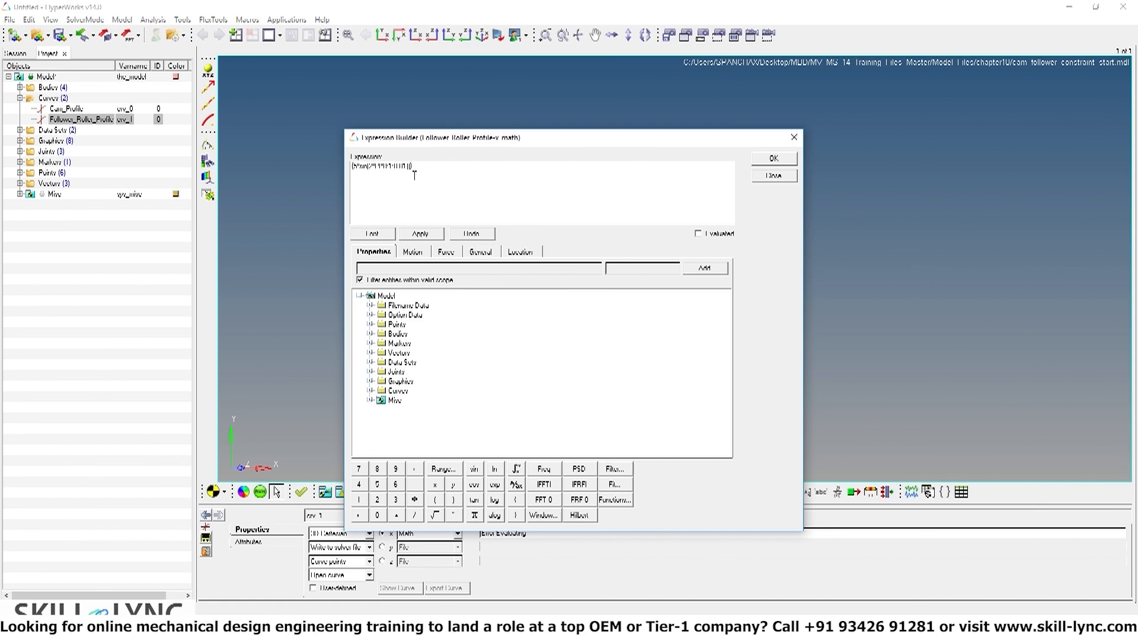
# - Correct the parentheses so the x expression reads 5*sin(2*PI*(0:1:0.01)), check its evaluated values, and accept it
pyautogui.click(382, 167)
pyautogui.write('(')
pyautogui.click(699, 235)
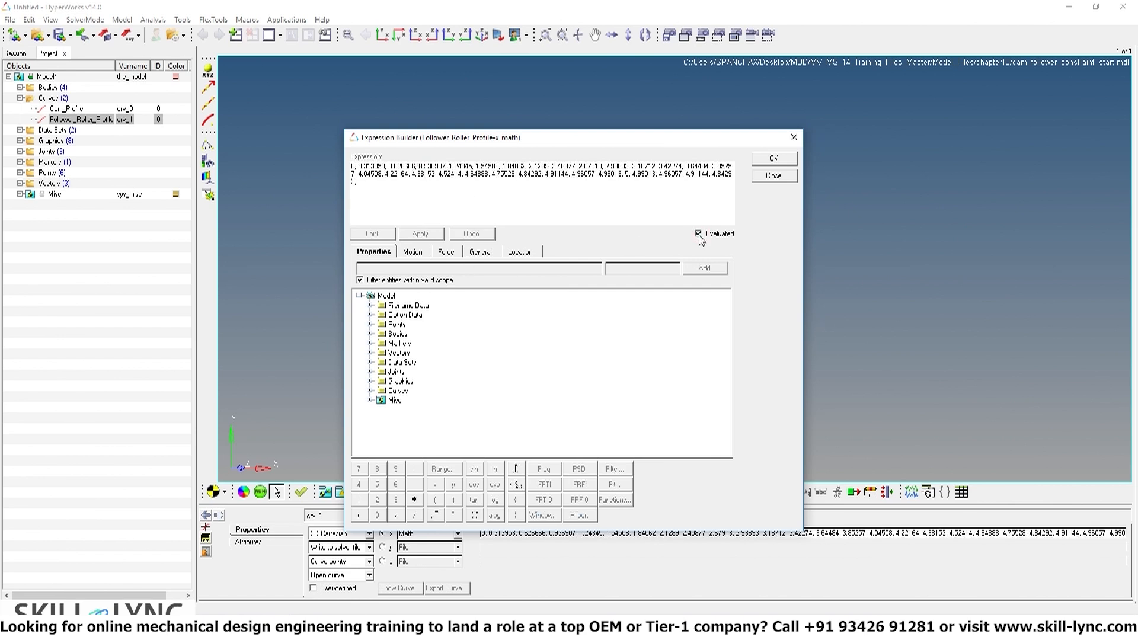
pyautogui.click(774, 176)
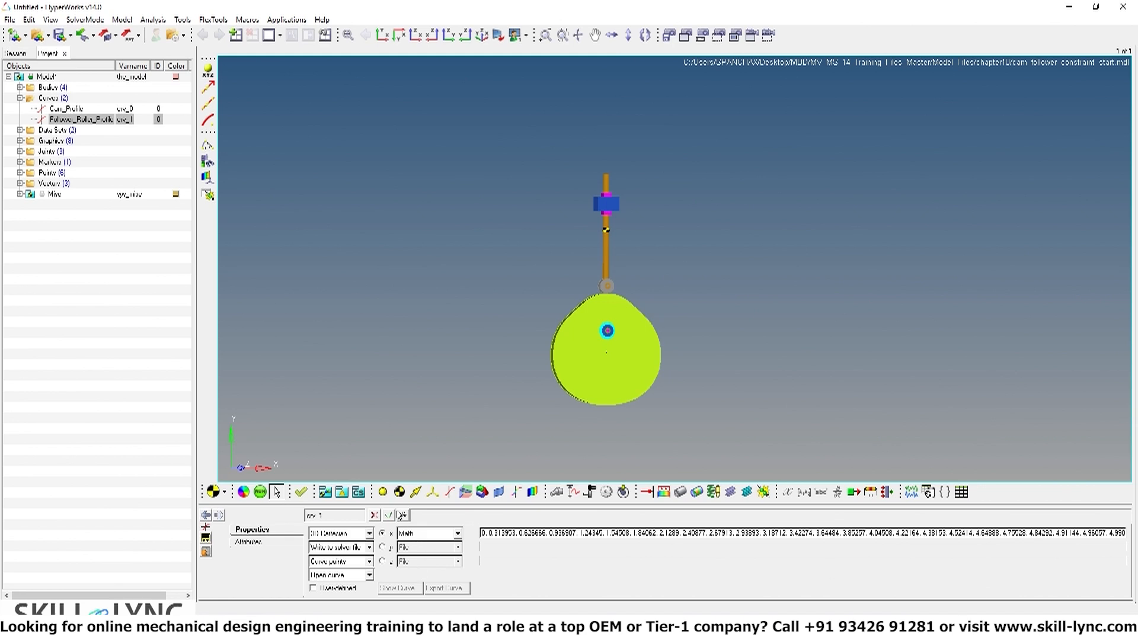
pyautogui.click(506, 533)
pyautogui.click(403, 516)
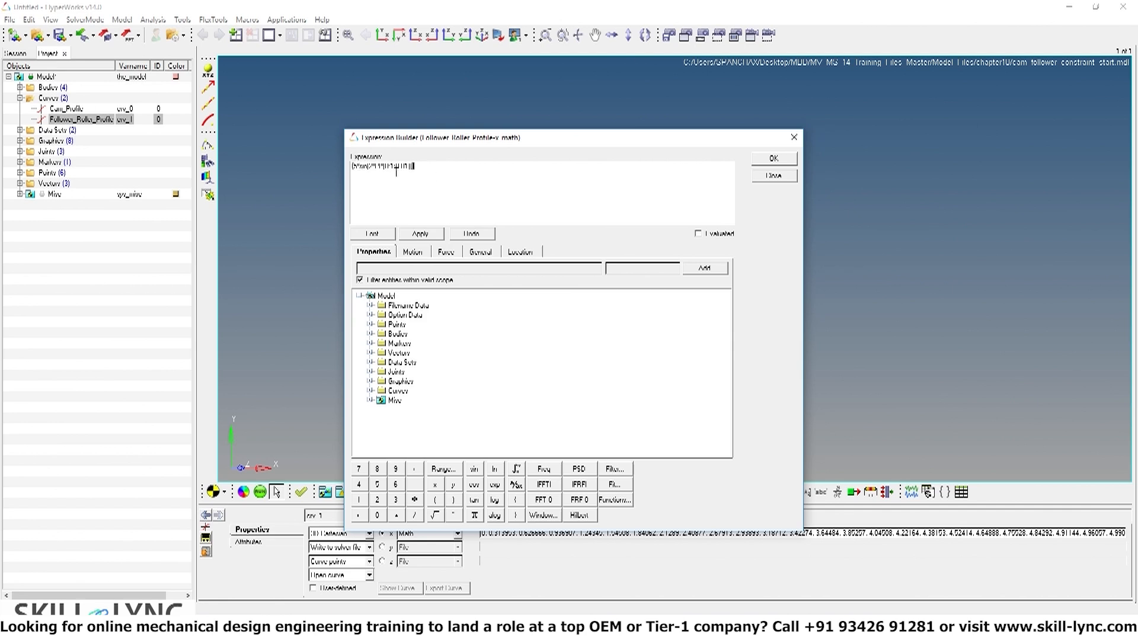
pyautogui.click(774, 159)
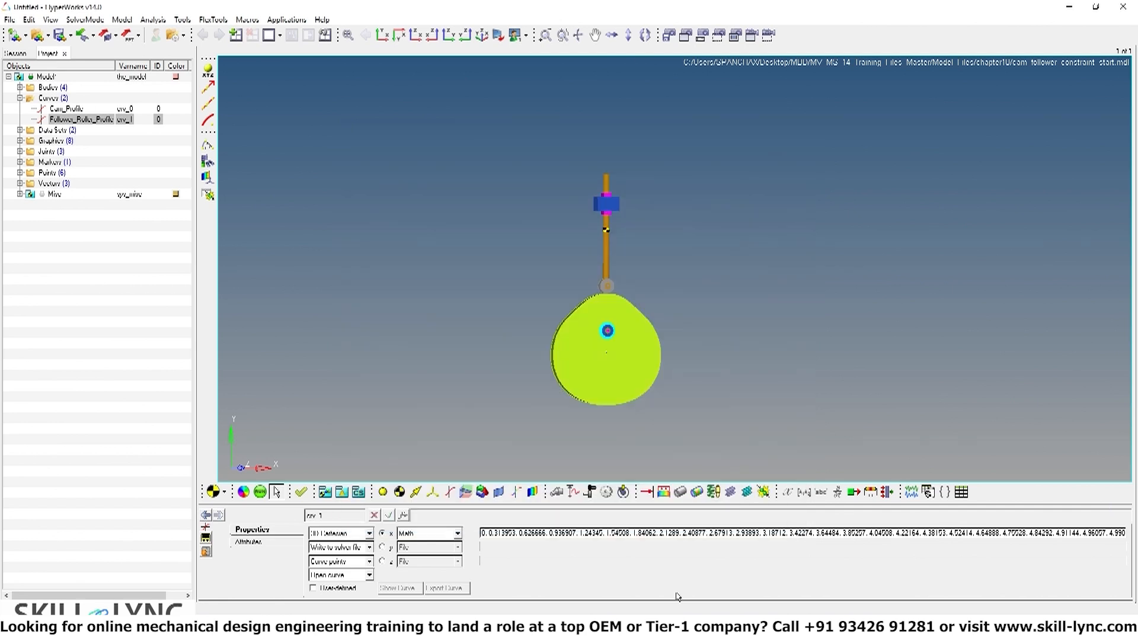
# - Set the roller curve's y source to Math with 5*cos(2*PI*(0:1:0.01)), and its z source to a zero-valued Math expression over 0:1:0.01
pyautogui.click(382, 546)
pyautogui.click(411, 547)
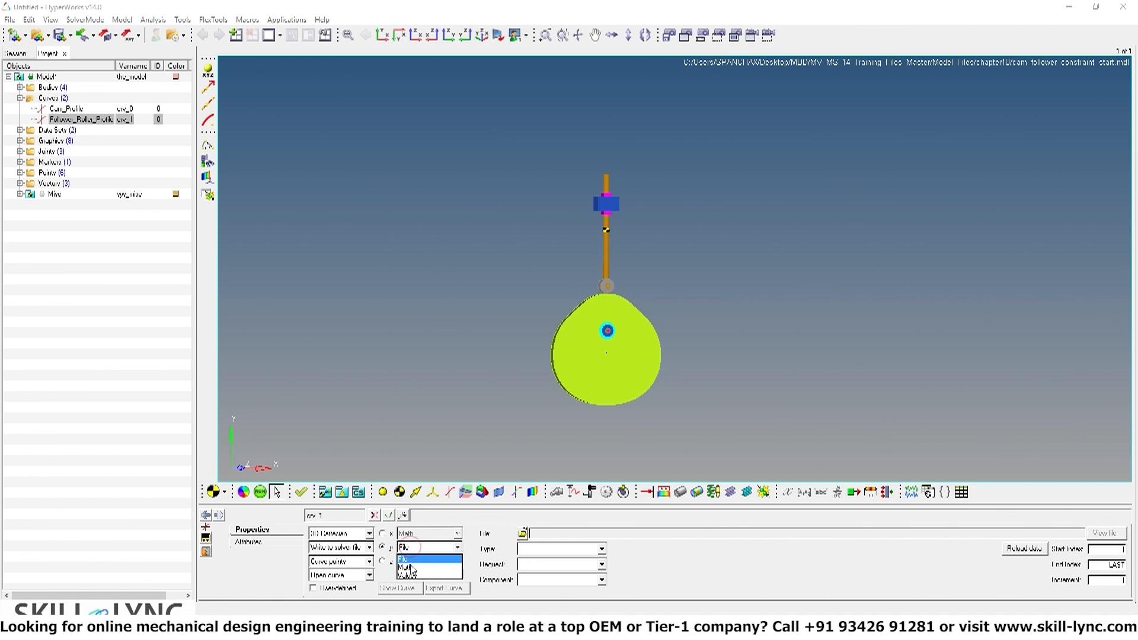
pyautogui.click(406, 567)
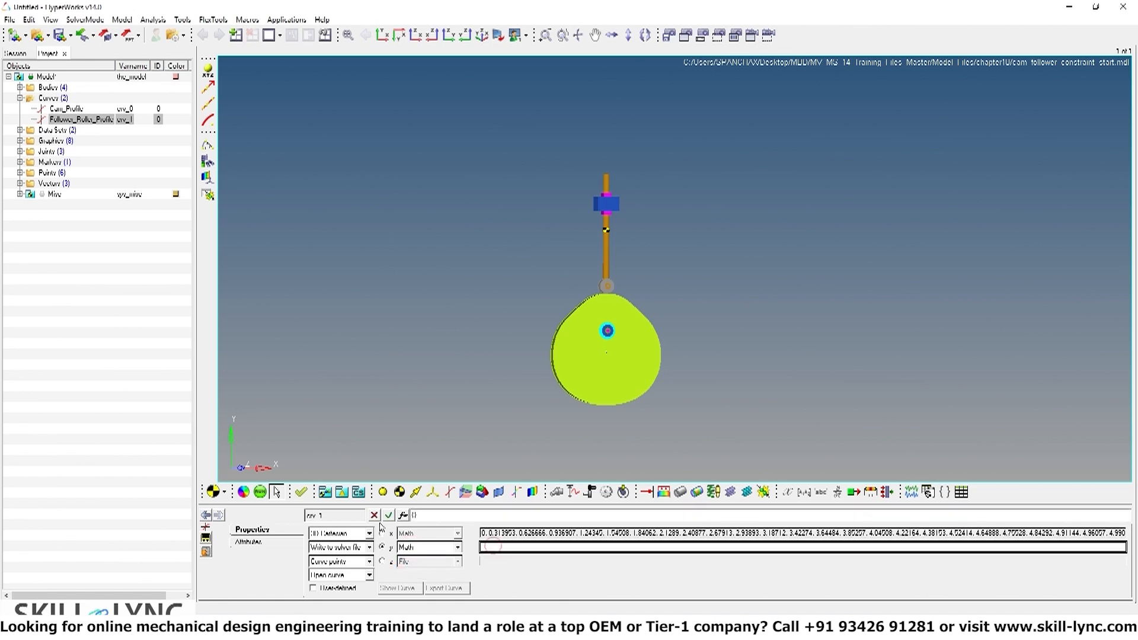
pyautogui.click(403, 517)
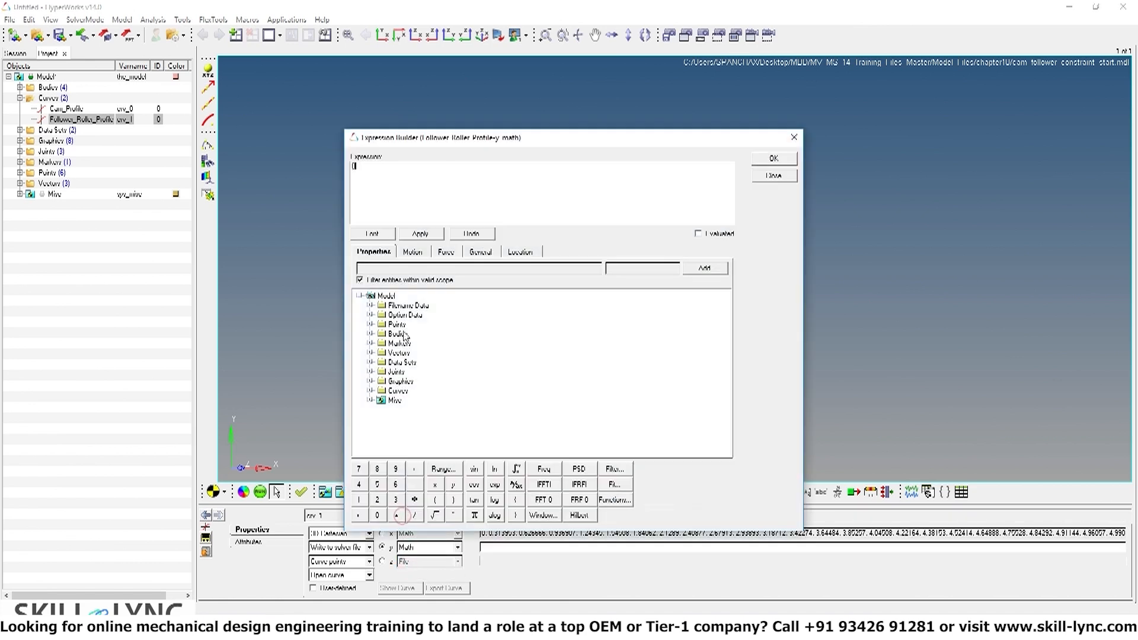
pyautogui.click(355, 168)
pyautogui.write('5')
pyautogui.write('*')
pyautogui.write('cos(')
pyautogui.write('x')
pyautogui.write('*PI*')
pyautogui.write('x')
pyautogui.write(')')
pyautogui.write(')')
pyautogui.write(')')
pyautogui.click(699, 234)
pyautogui.click(774, 159)
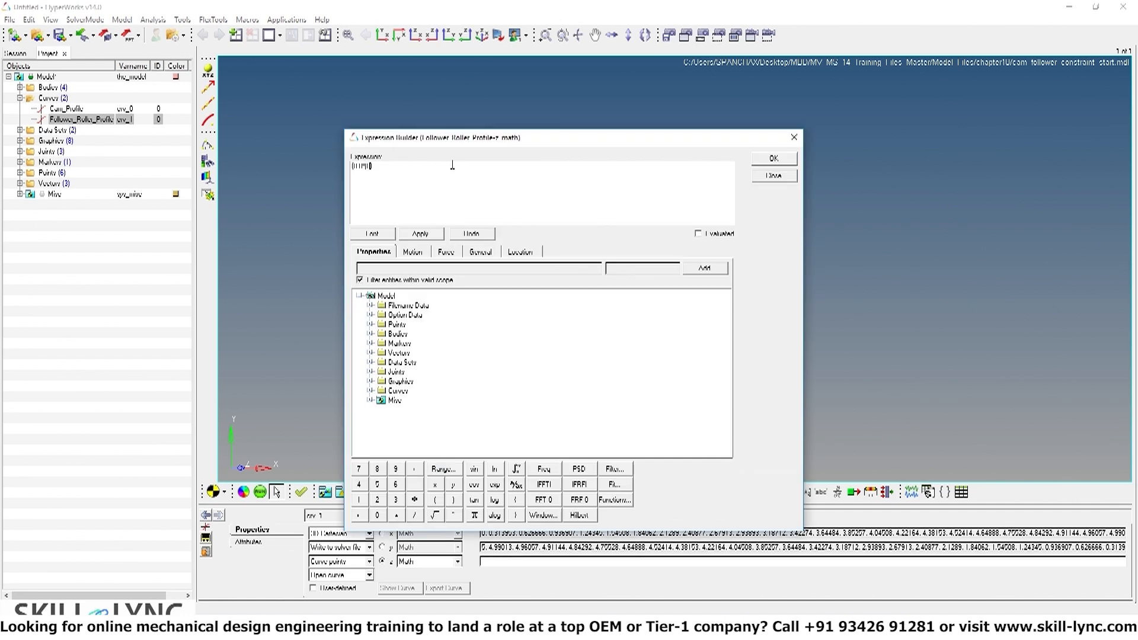
pyautogui.write(':0.01')
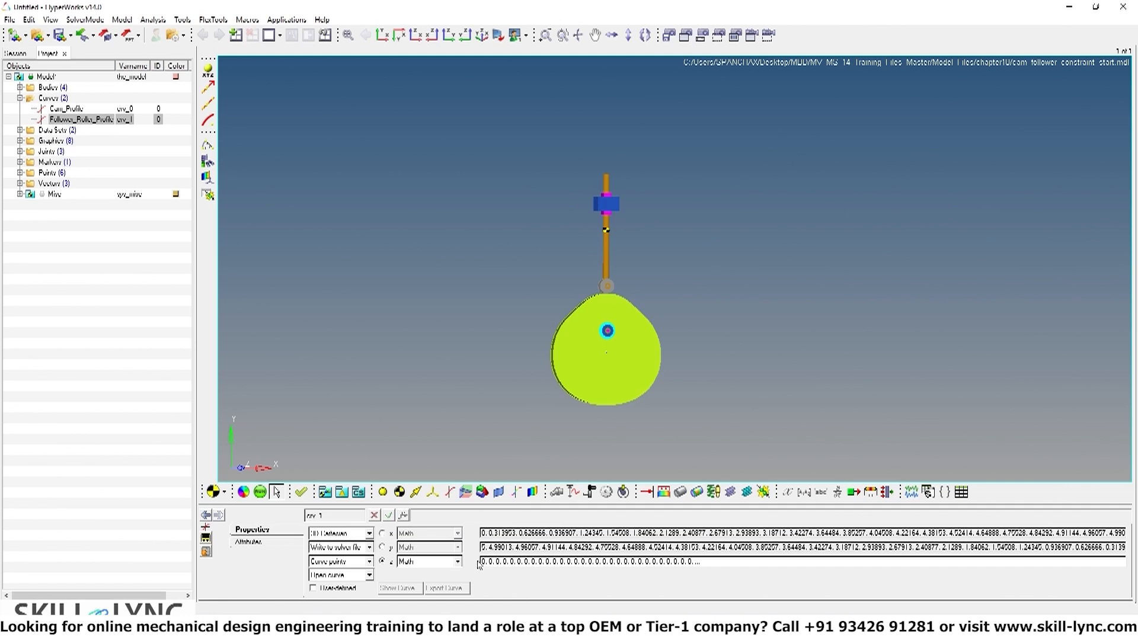
# - Compare the Cam_Profile curve's z data with the third column of CamProfile.csv in Excel, and return to HyperWorks
pyautogui.click(68, 110)
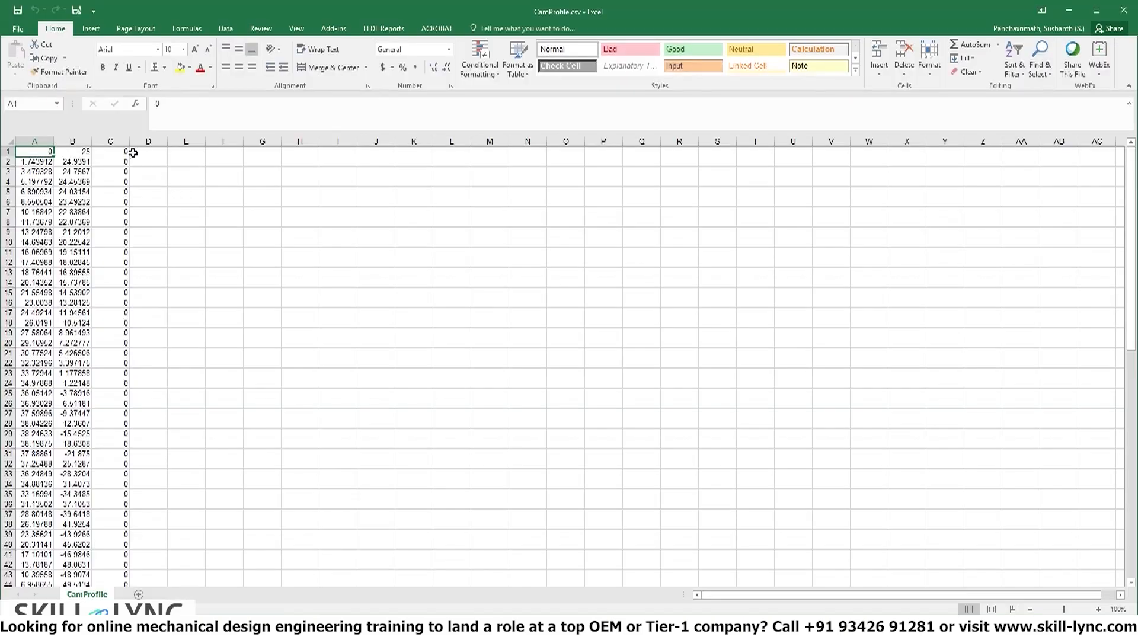
pyautogui.click(111, 141)
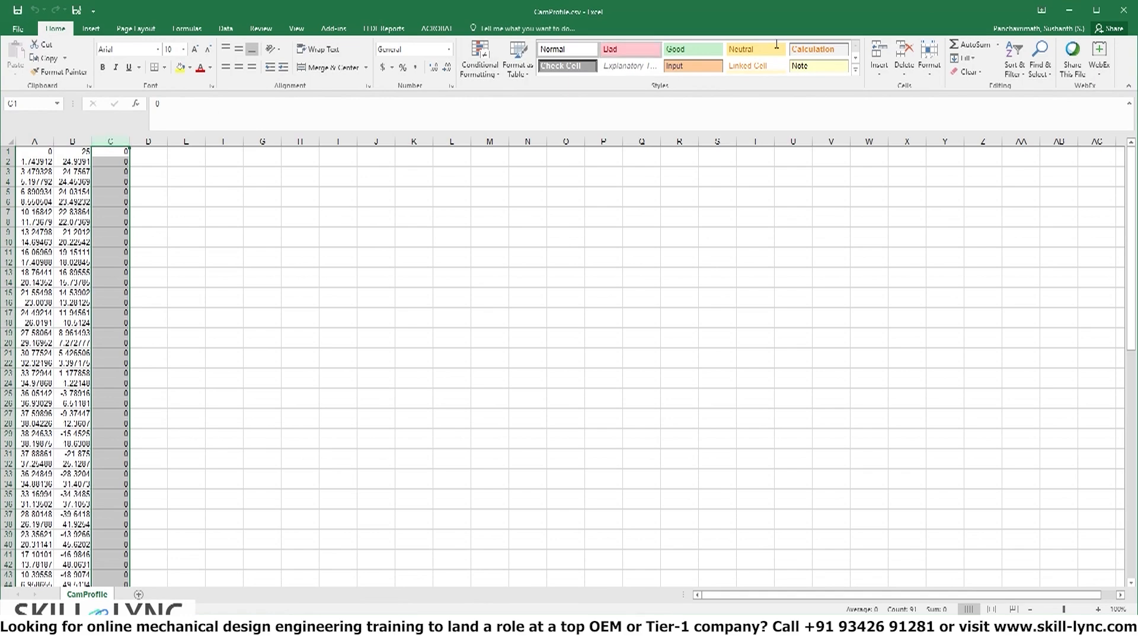
pyautogui.click(1070, 10)
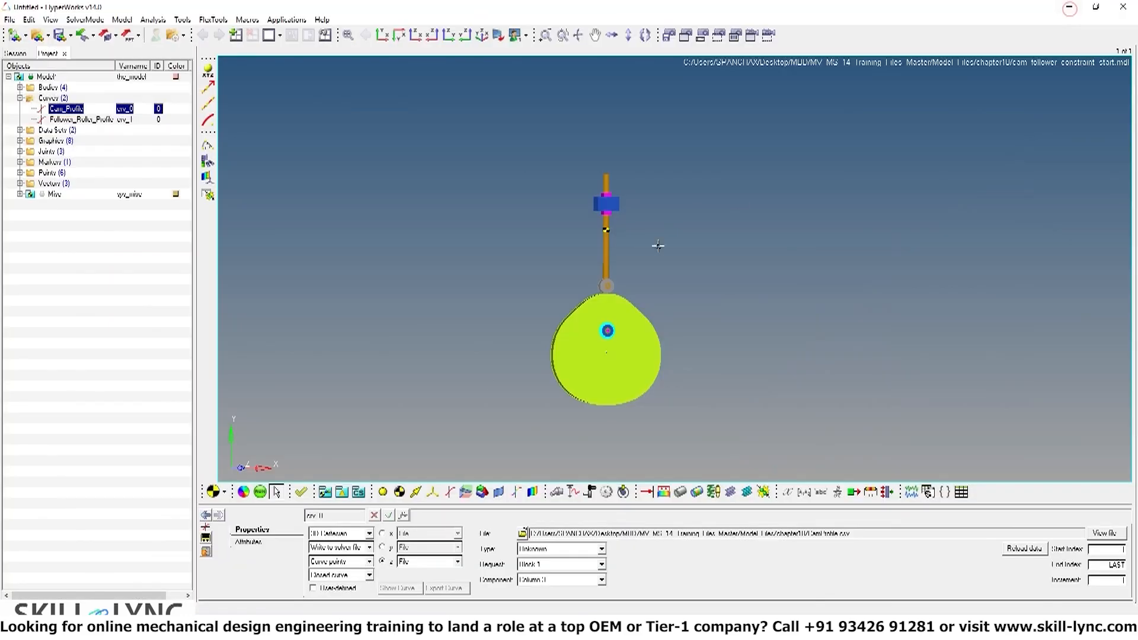
# - Make the Follower_Roller_Profile curve a closed curve
pyautogui.click(83, 121)
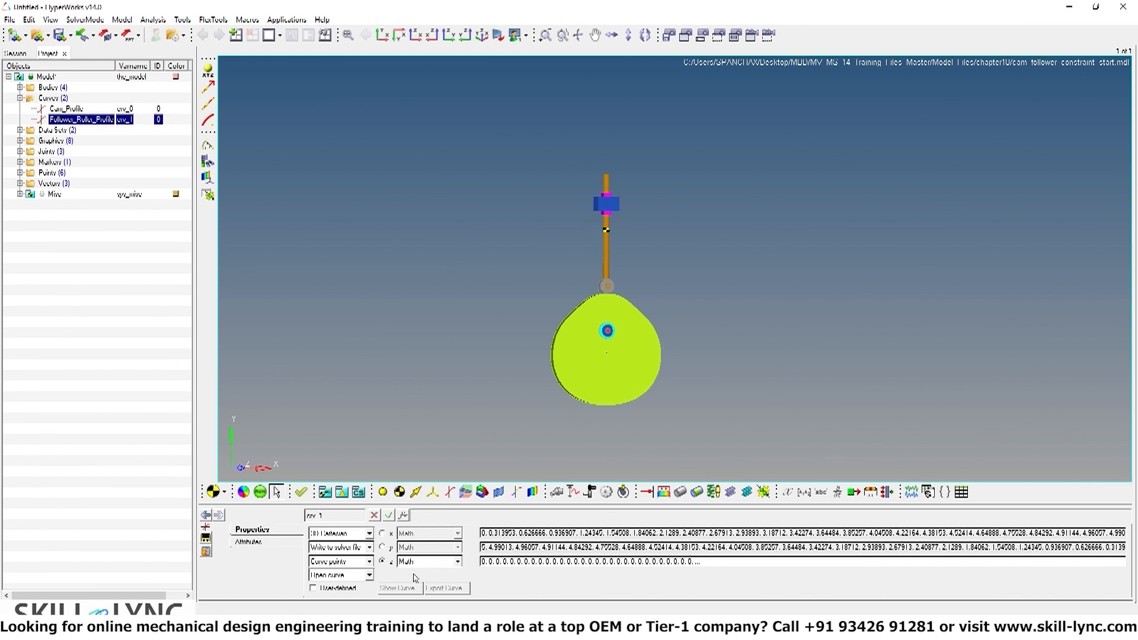
pyautogui.click(346, 576)
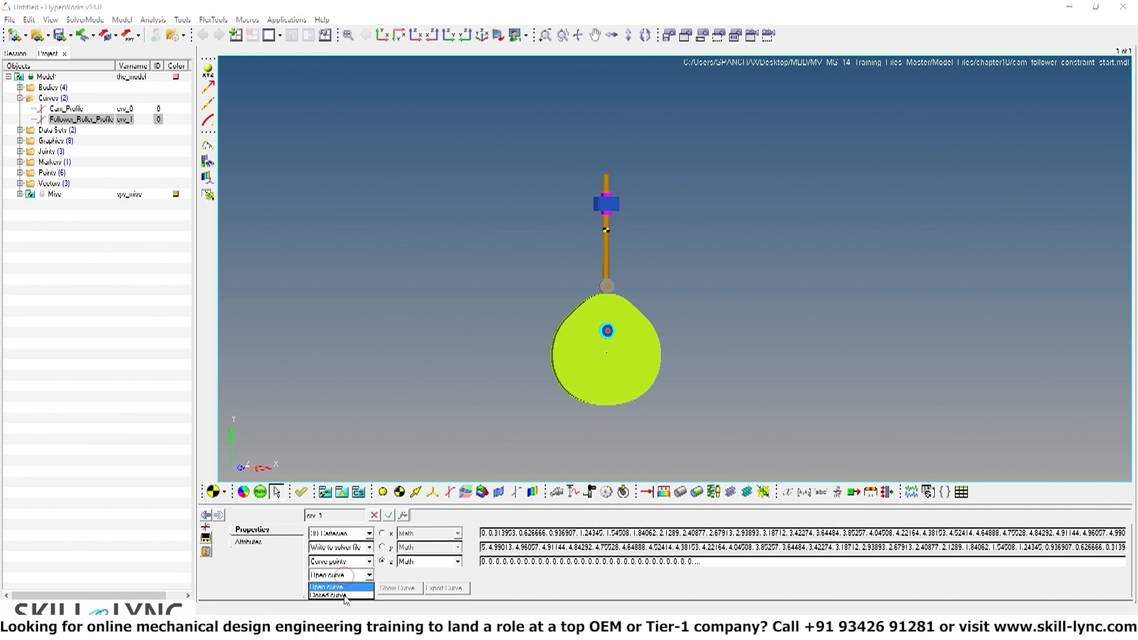
pyautogui.click(346, 595)
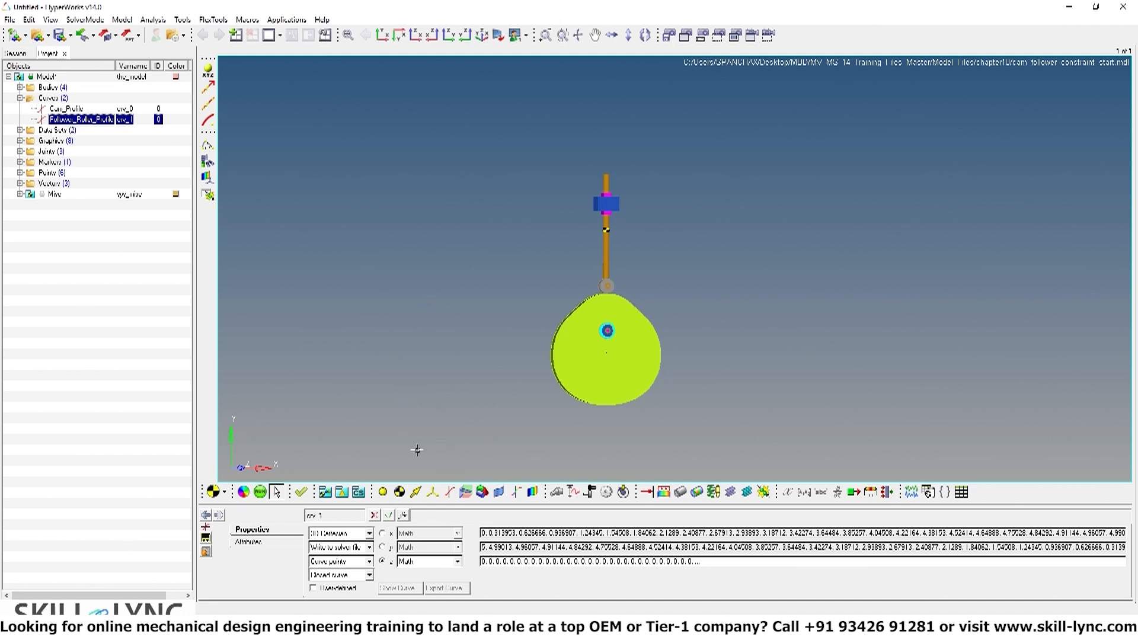
# - Add a single marker labelled CamMarker with the variable name m_cam_marker
pyautogui.click(433, 493)
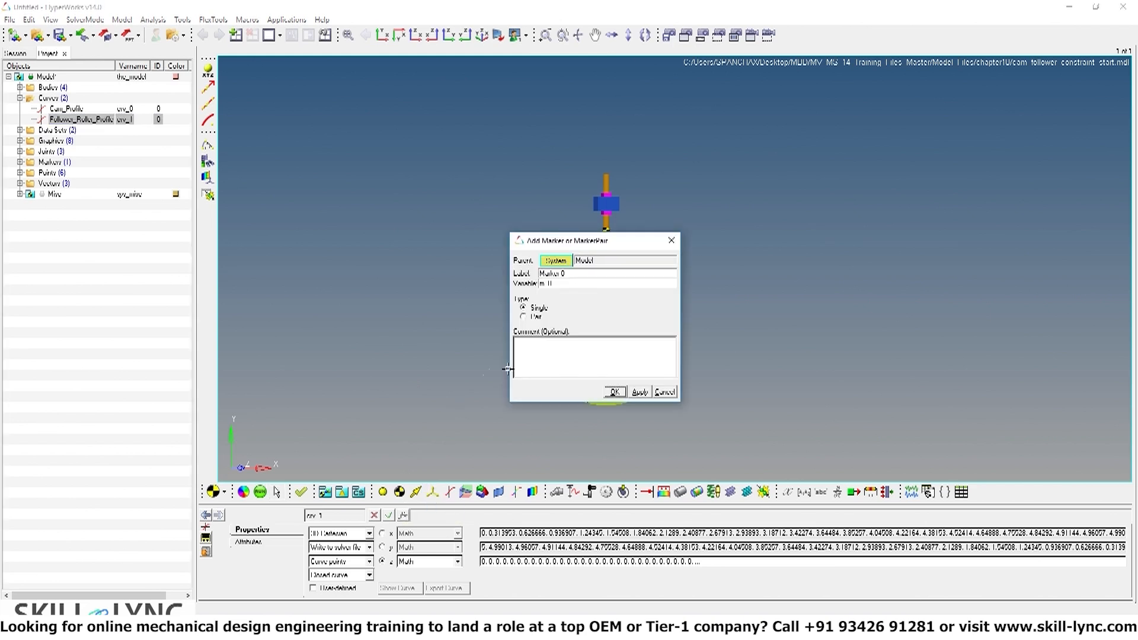
pyautogui.click(577, 274)
pyautogui.write('CAmMarker')
pyautogui.press('Tab')
pyautogui.write('m_cam_marker')
pyautogui.press('Return')
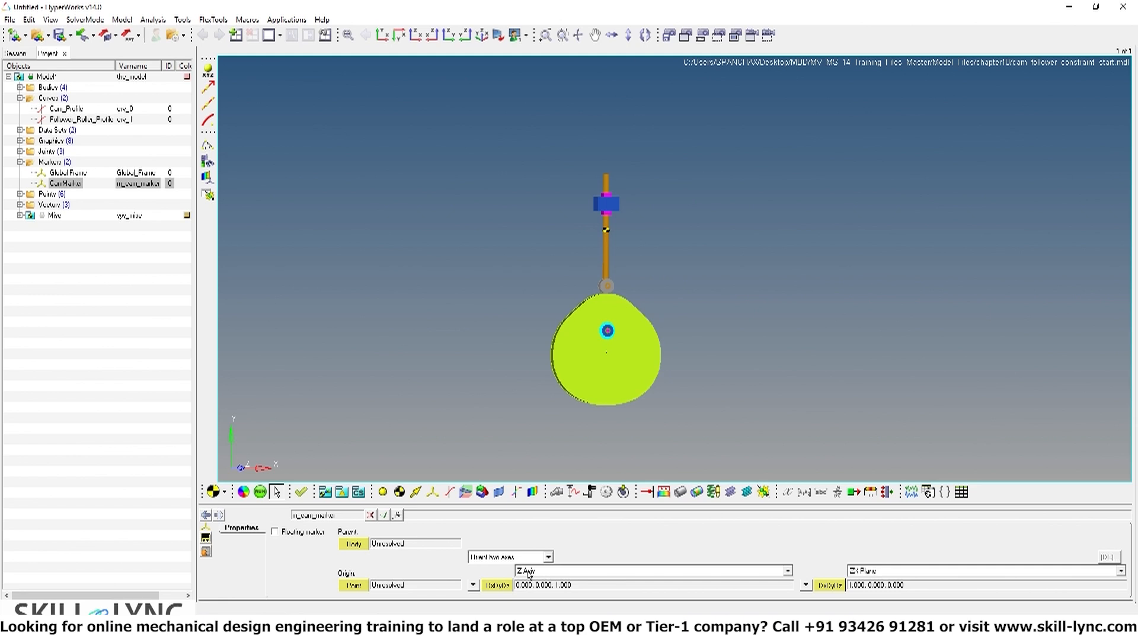
# - Assign the Cam body as the parent of CamMarker and PivotPoint as its origin
pyautogui.click(356, 545)
pyautogui.click(356, 545)
pyautogui.click(354, 586)
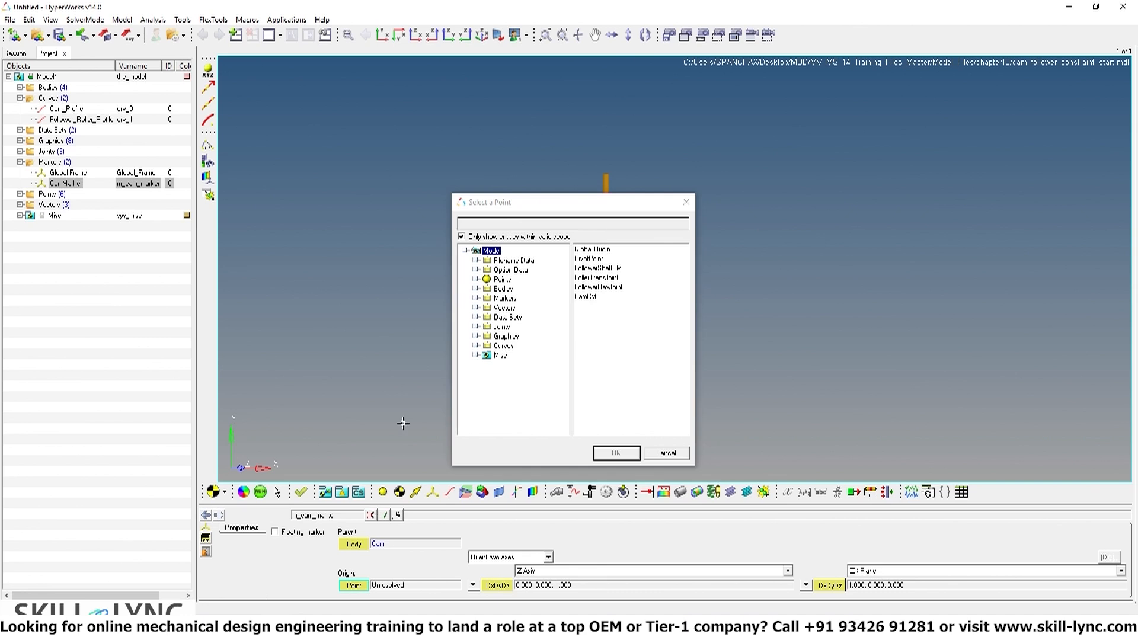
pyautogui.click(593, 251)
pyautogui.doubleClick(593, 258)
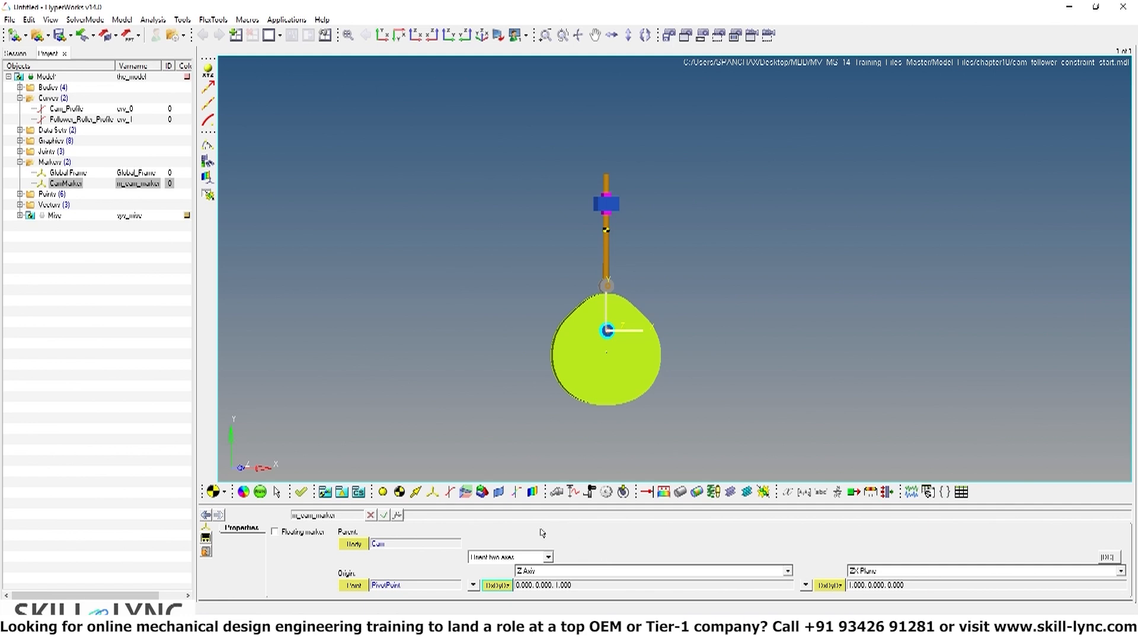
# - Add a single marker labelled Follower_Marker with the variable name m_follower_marker
pyautogui.click(434, 493)
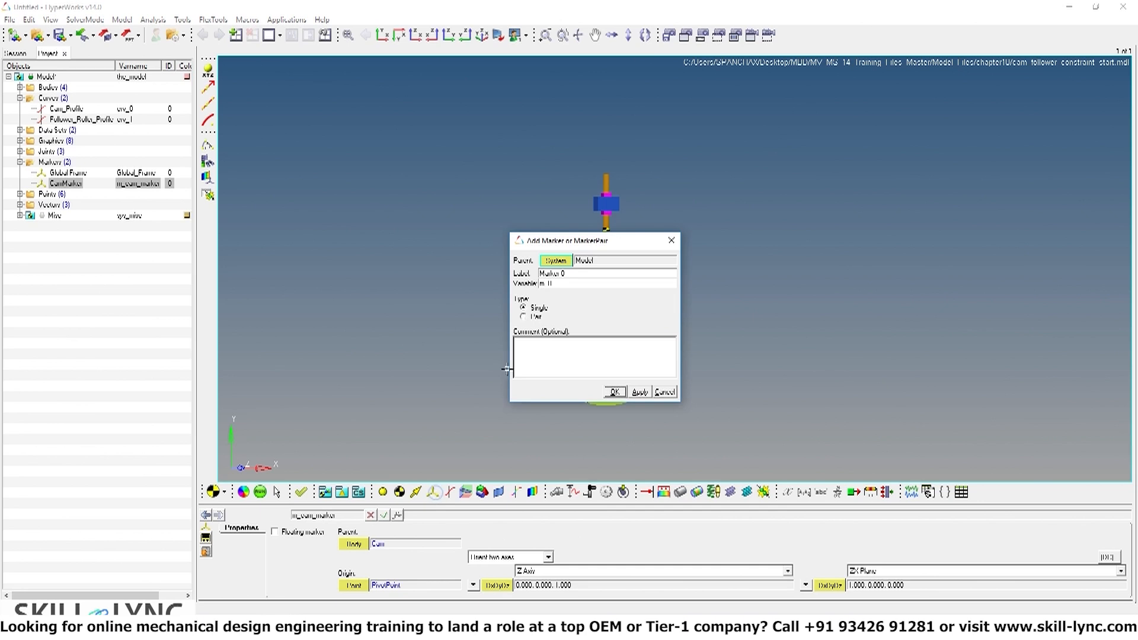
pyautogui.moveTo(569, 273); pyautogui.dragTo(514, 270)
pyautogui.write('Follower_Marker')
pyautogui.click(595, 274)
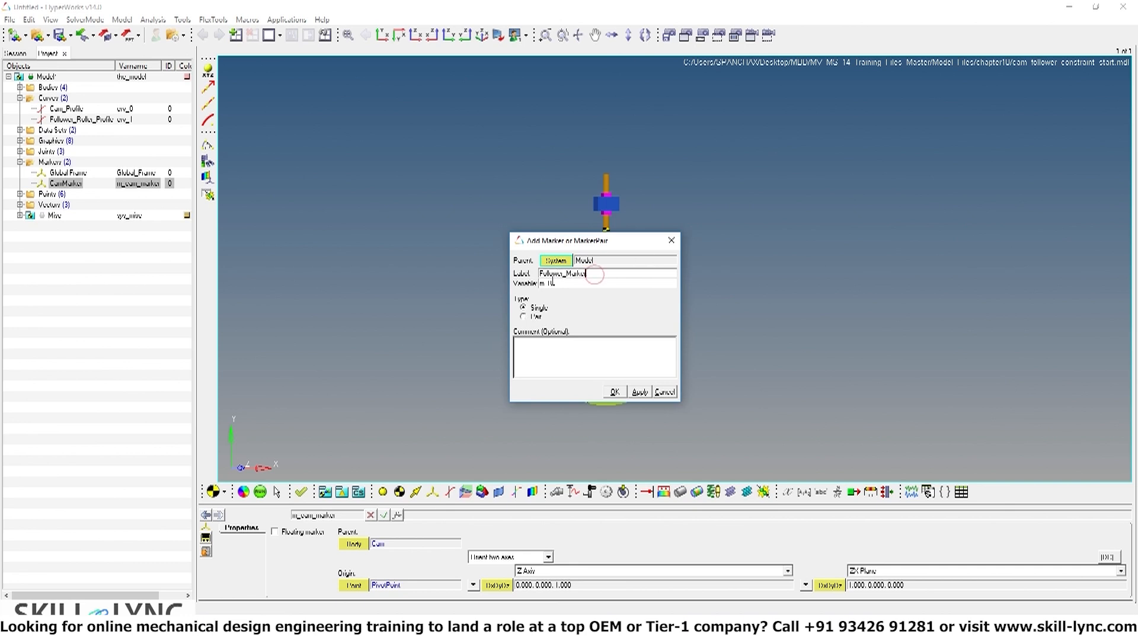
pyautogui.click(552, 284)
pyautogui.write('fofollow')
pyautogui.click(615, 392)
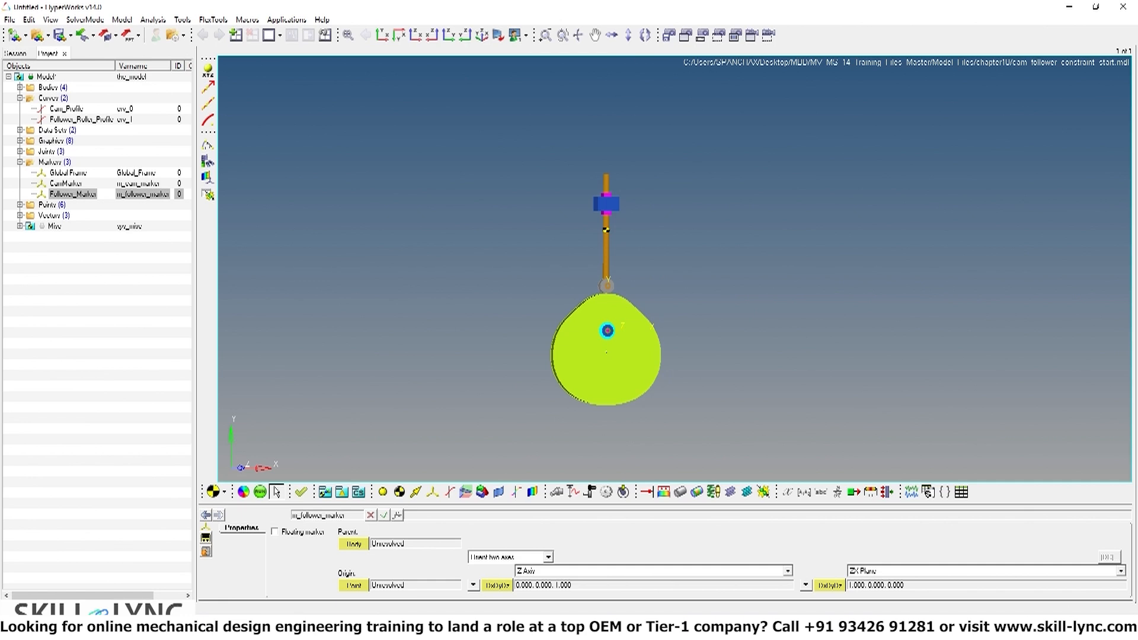
# - Assign the FollowerRoller body as the parent of Follower_Marker and FollowerRevJoint as its origin point
pyautogui.click(353, 545)
pyautogui.doubleClick(354, 545)
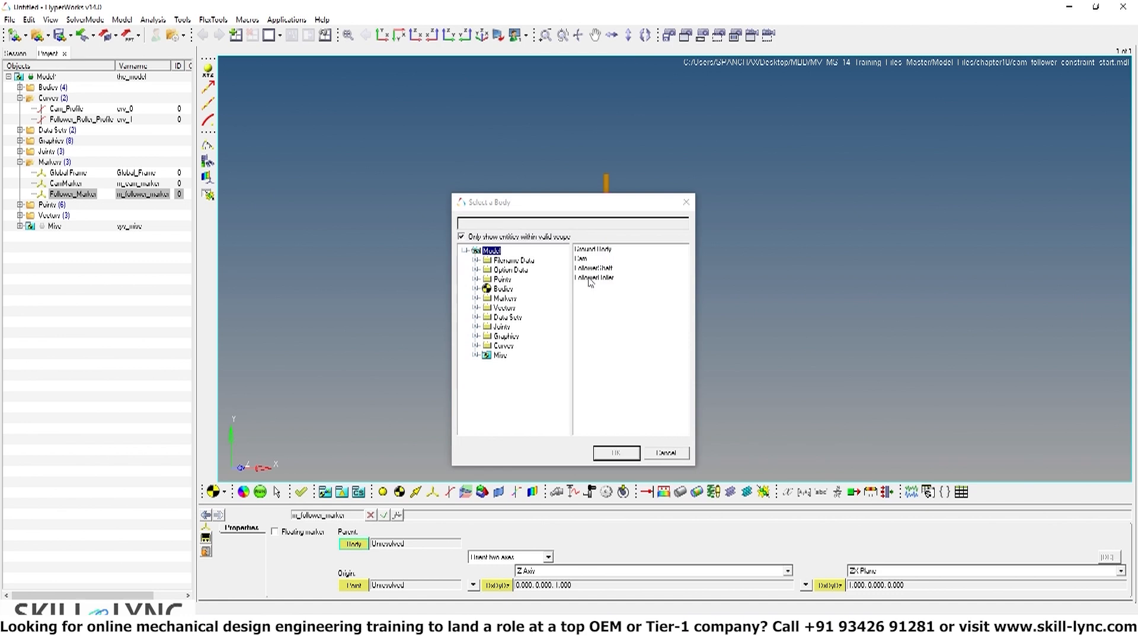
pyautogui.doubleClick(591, 280)
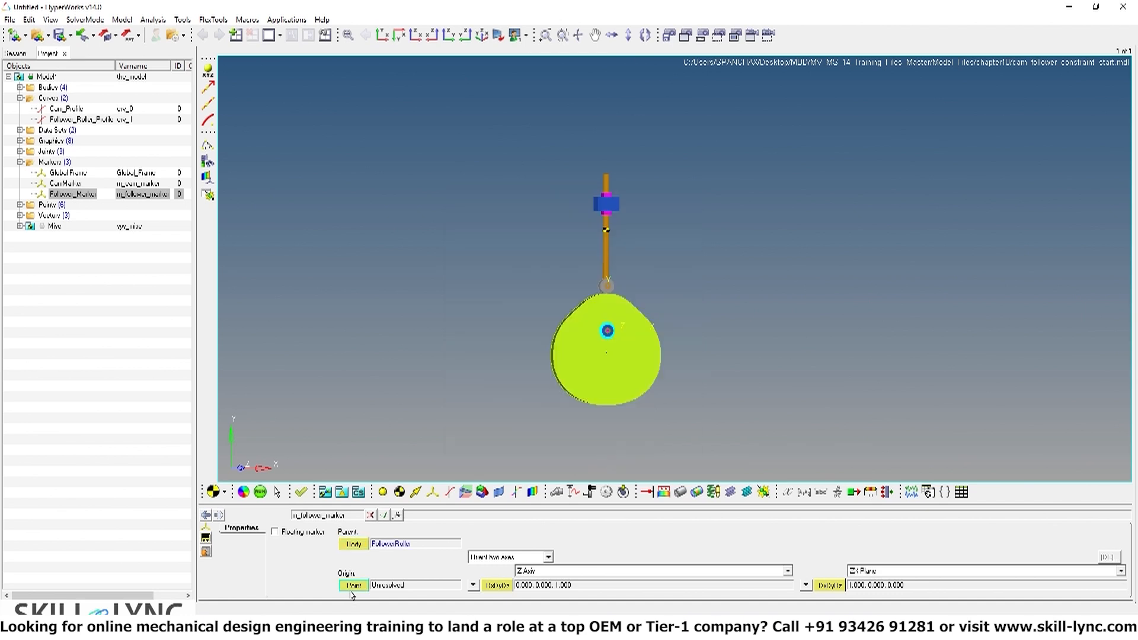
pyautogui.doubleClick(353, 586)
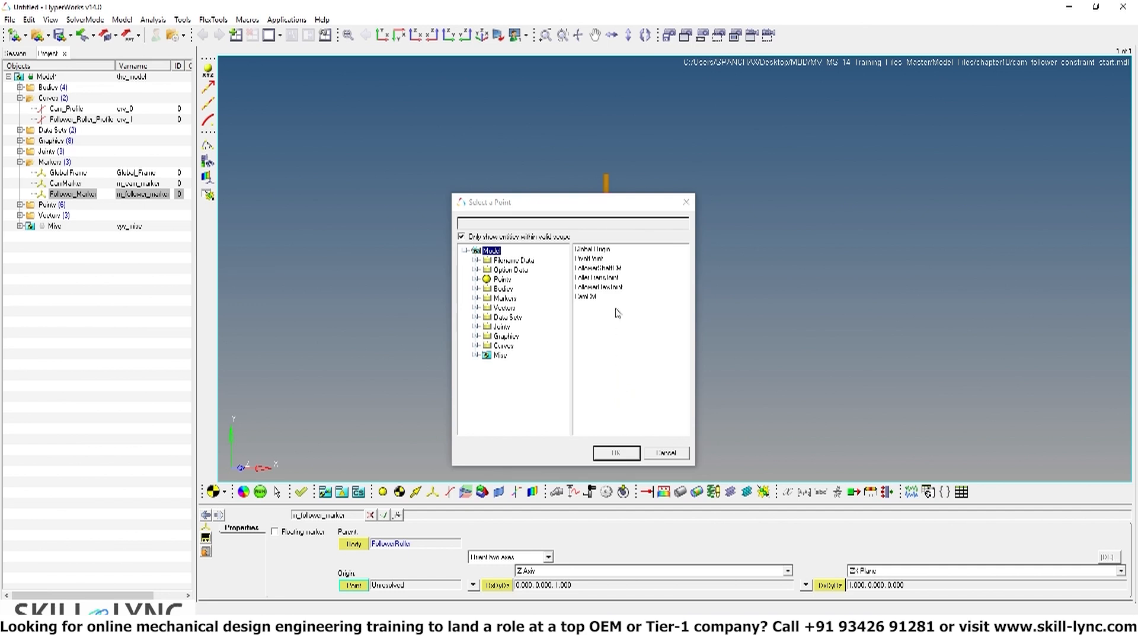
pyautogui.click(616, 289)
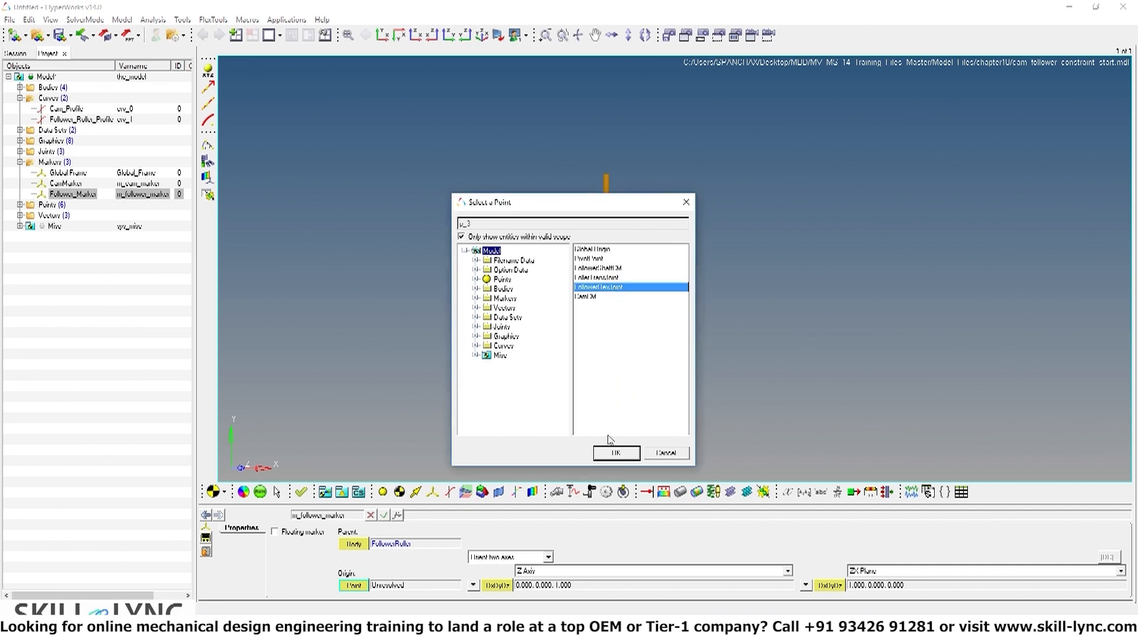
pyautogui.doubleClick(616, 288)
# - Examine the placement and axis directions of the follower and cam markers on the model
pyautogui.scroll(3, 747, 322)
pyautogui.scroll(4, 528, 292)
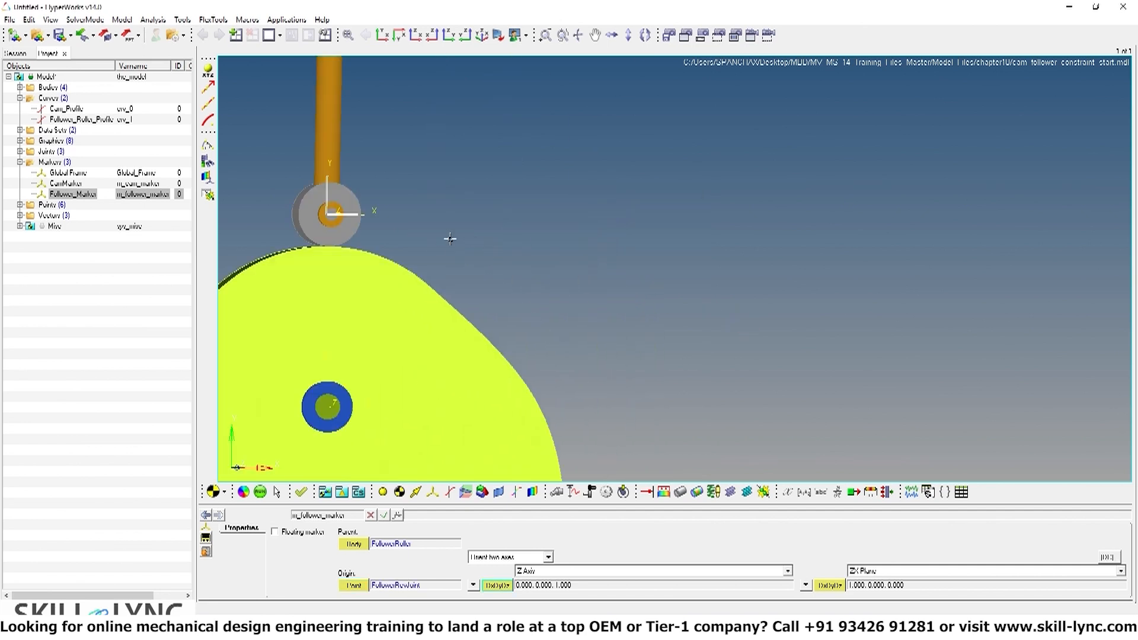
pyautogui.keyDown('ctrl'); pyautogui.moveTo(452, 284); pyautogui.dragTo(680, 294, button='right'); pyautogui.keyUp('ctrl')
pyautogui.keyDown('ctrl'); pyautogui.scroll(-8, 567, 259); pyautogui.keyUp('ctrl')
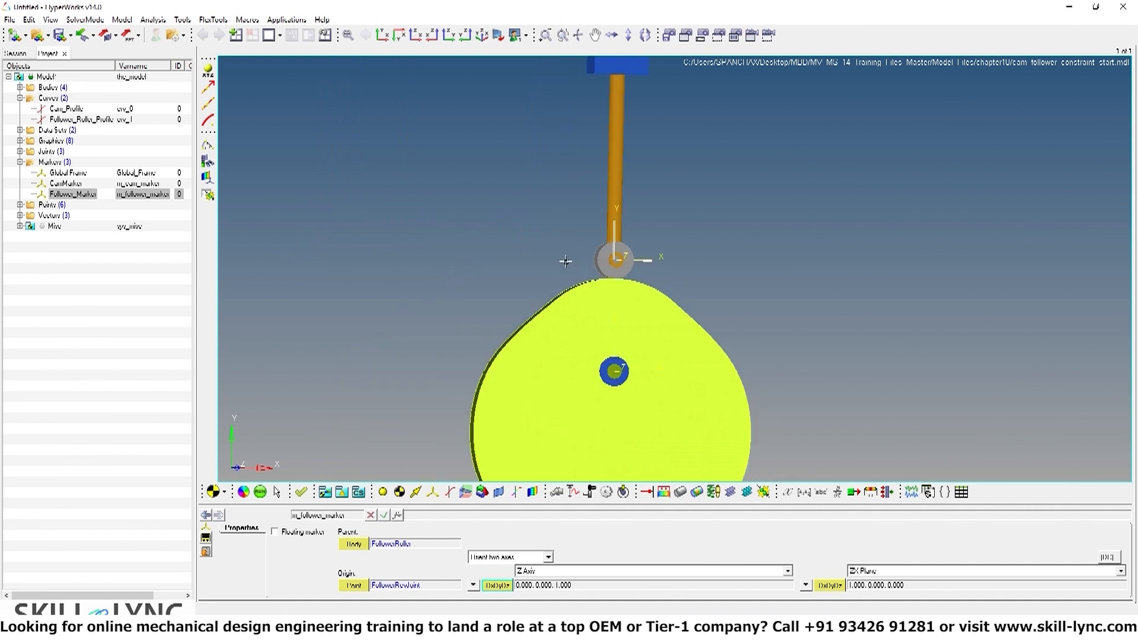
pyautogui.keyDown('ctrl'); pyautogui.moveTo(567, 319); pyautogui.dragTo(589, 323); pyautogui.keyUp('ctrl')
pyautogui.keyDown('ctrl'); pyautogui.scroll(6, 590, 323); pyautogui.keyUp('ctrl')
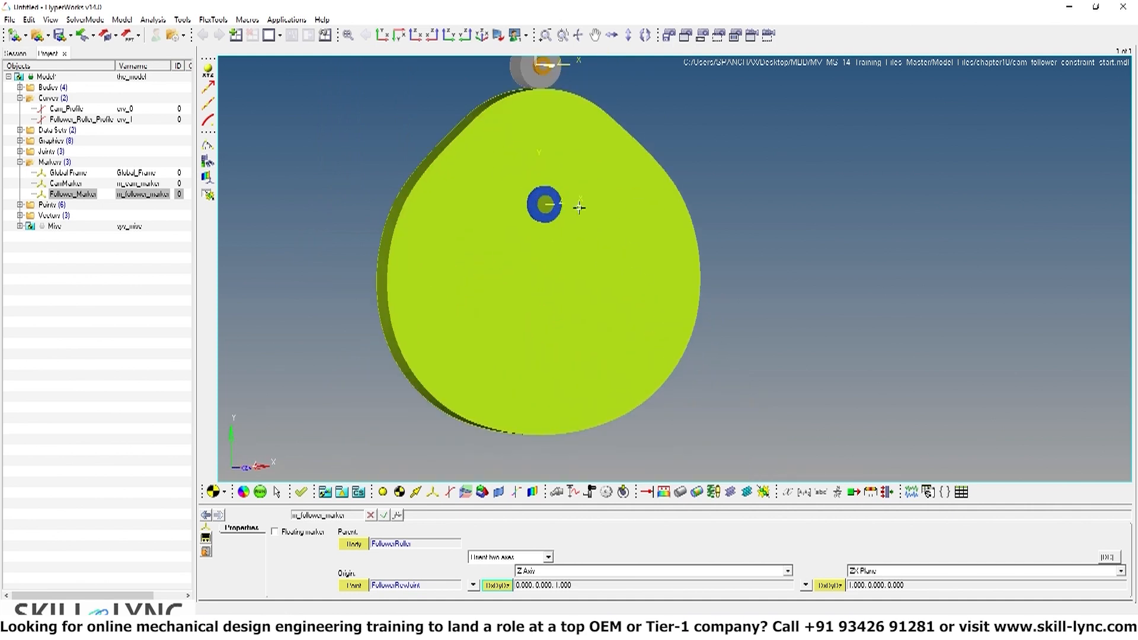
pyautogui.keyDown('ctrl'); pyautogui.scroll(-3, 521, 276); pyautogui.keyUp('ctrl')
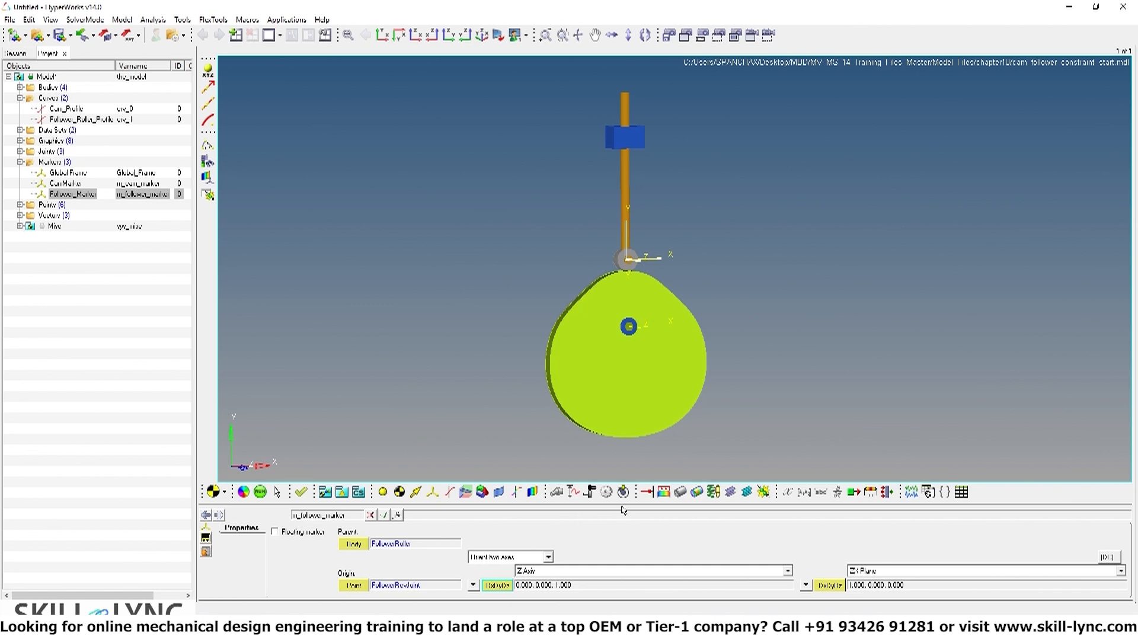
pyautogui.click(556, 493)
pyautogui.click(599, 311)
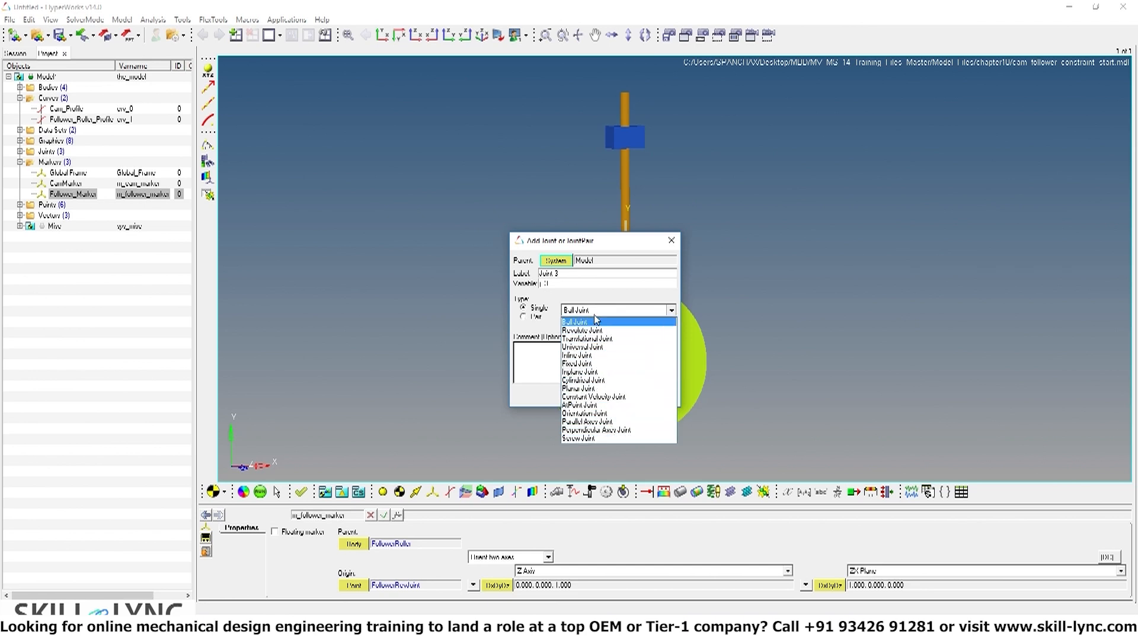
pyautogui.click(676, 244)
pyautogui.click(671, 240)
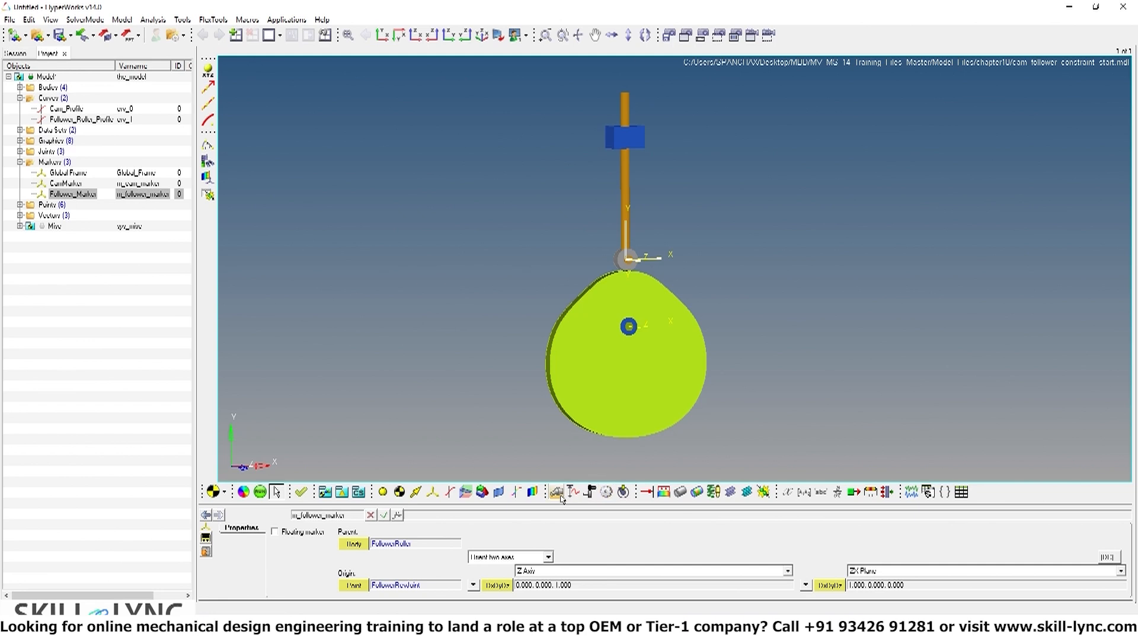
# - Add an advanced joint of type CurveToCurveJoint labelled CVCV with the variable name aj_cvcv
pyautogui.rightClick(623, 492)
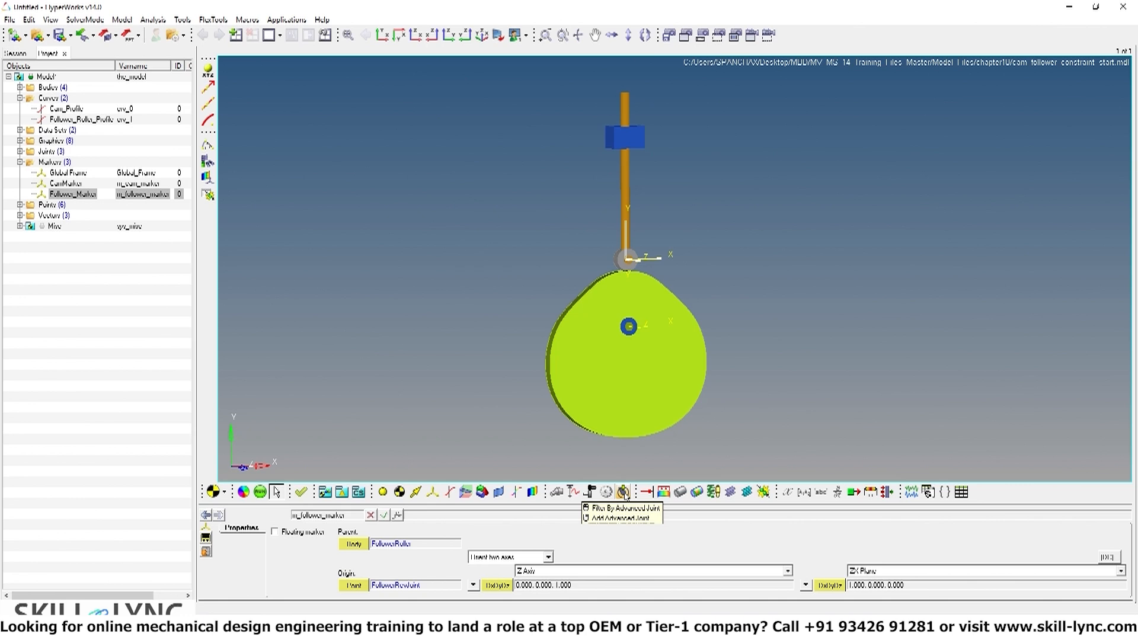
pyautogui.click(619, 519)
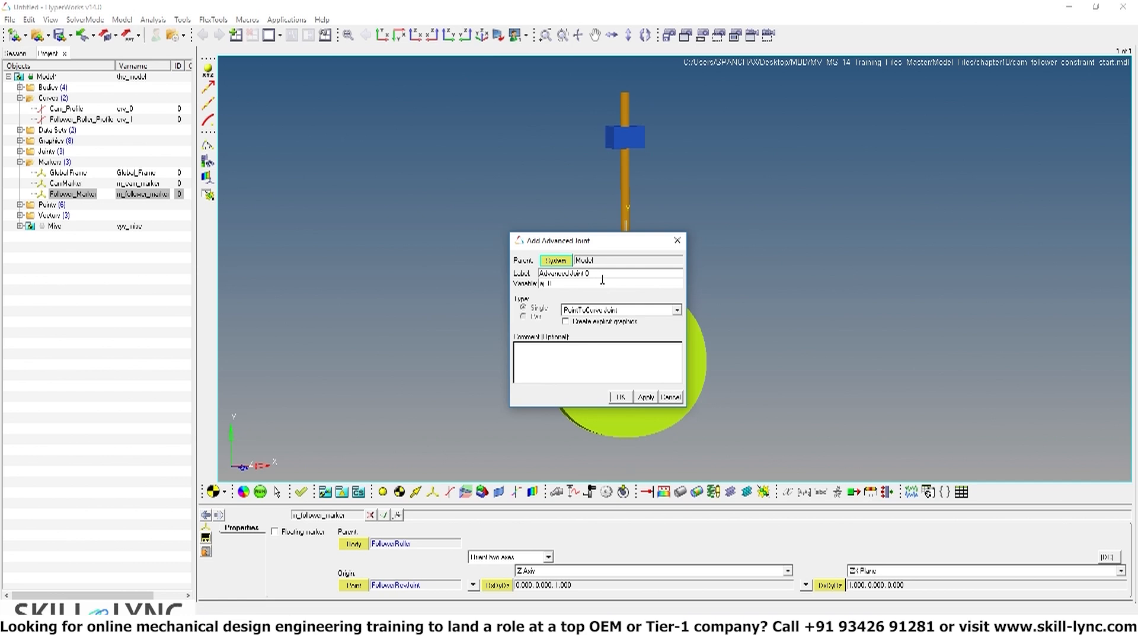
pyautogui.moveTo(602, 276); pyautogui.dragTo(541, 274)
pyautogui.write('C')
pyautogui.click(592, 283)
pyautogui.press('BackSpace')
pyautogui.write('cvcv')
pyautogui.click(610, 314)
pyautogui.click(608, 328)
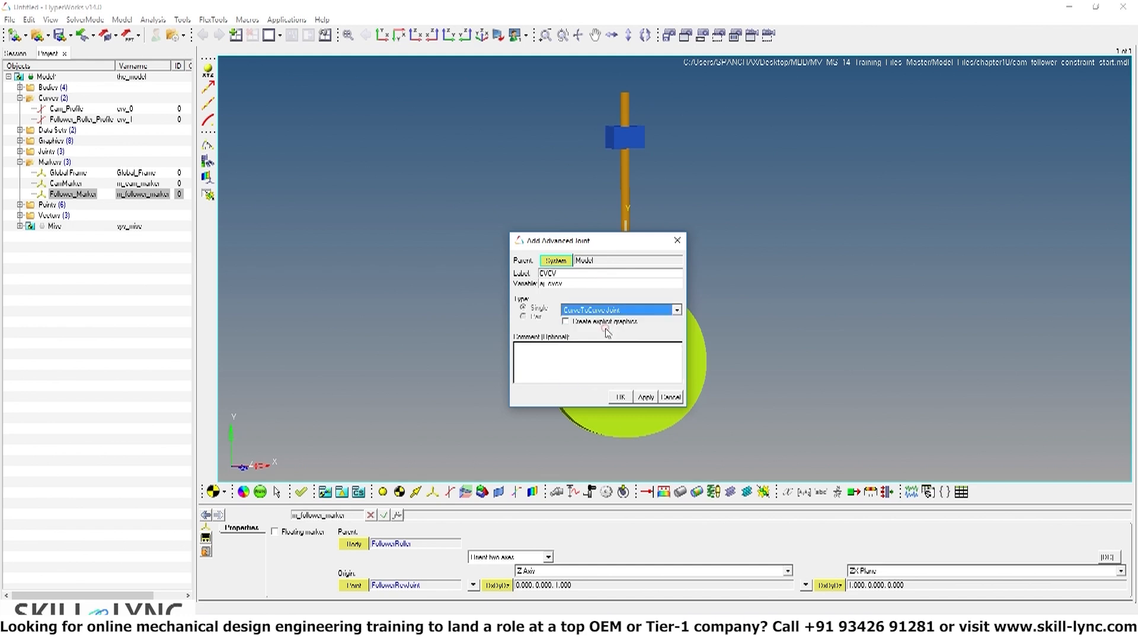
pyautogui.click(619, 398)
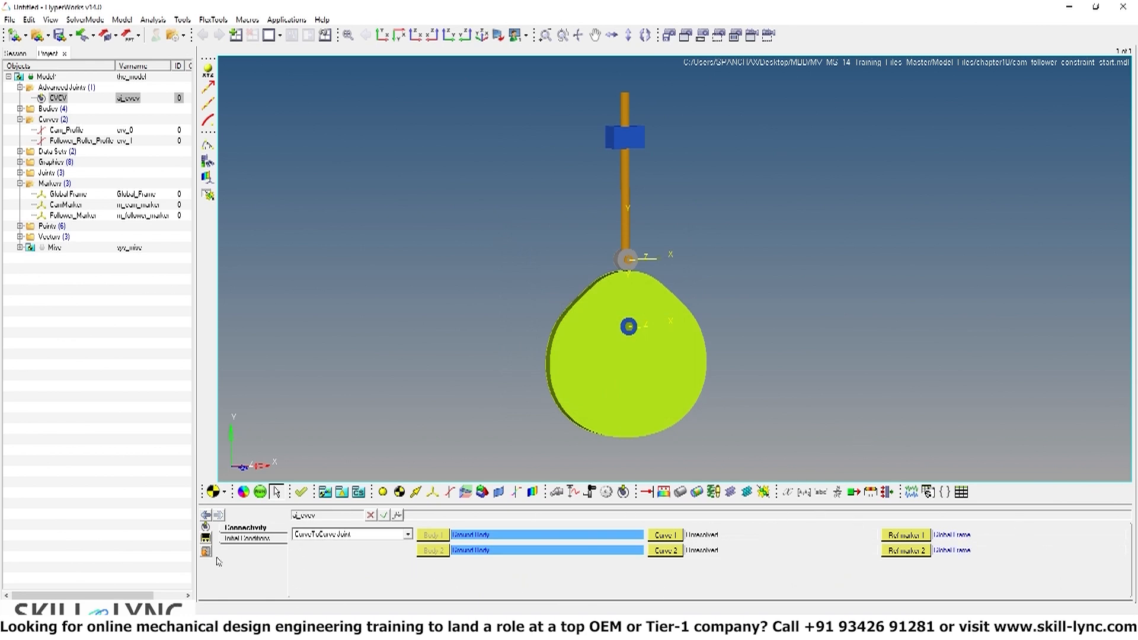
# - Assign Cam_Profile as curve 1 and Follower_Roller_Profile as curve 2 of the CVCV joint
pyautogui.click(249, 528)
pyautogui.doubleClick(674, 537)
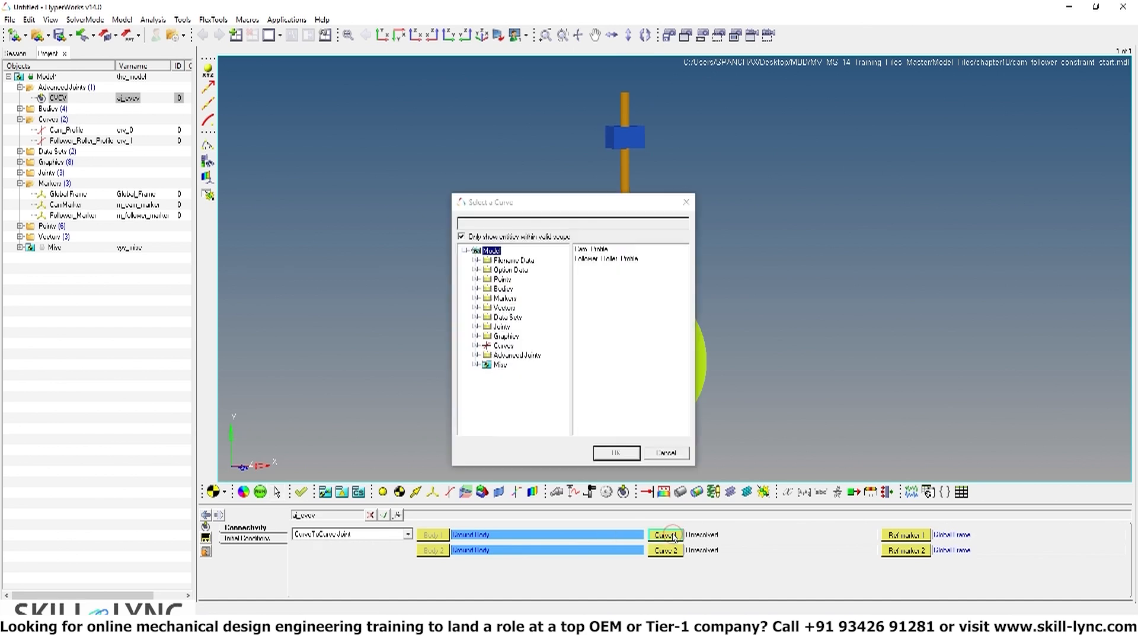
pyautogui.click(601, 249)
pyautogui.click(611, 454)
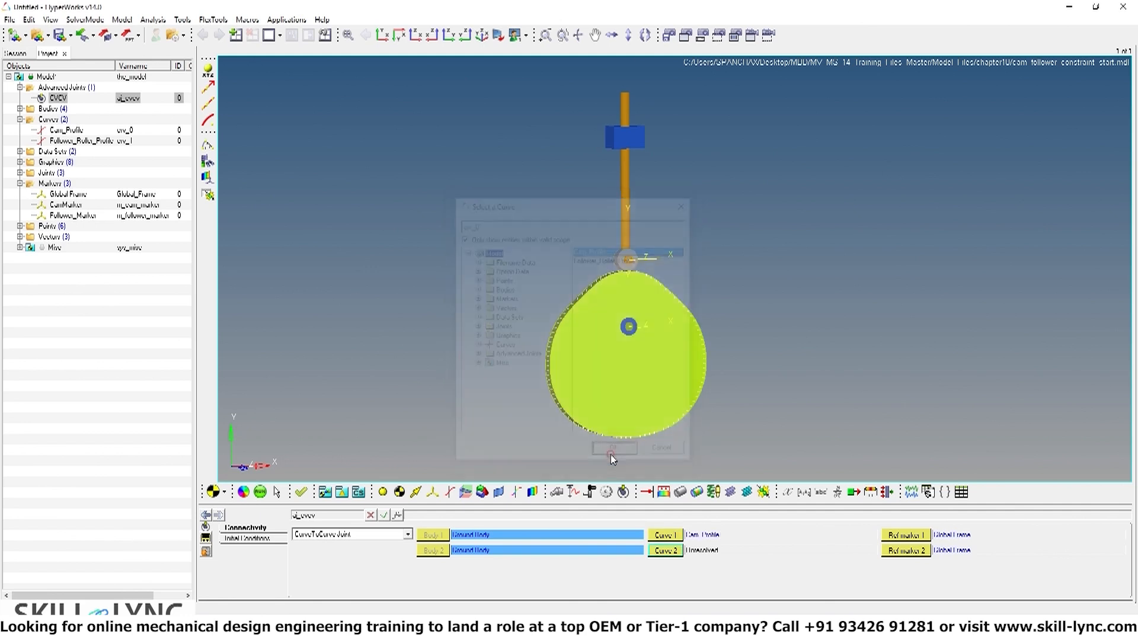
pyautogui.keyDown('ctrl'); pyautogui.moveTo(357, 346); pyautogui.dragTo(460, 364); pyautogui.keyUp('ctrl')
pyautogui.scroll(3, 543, 328)
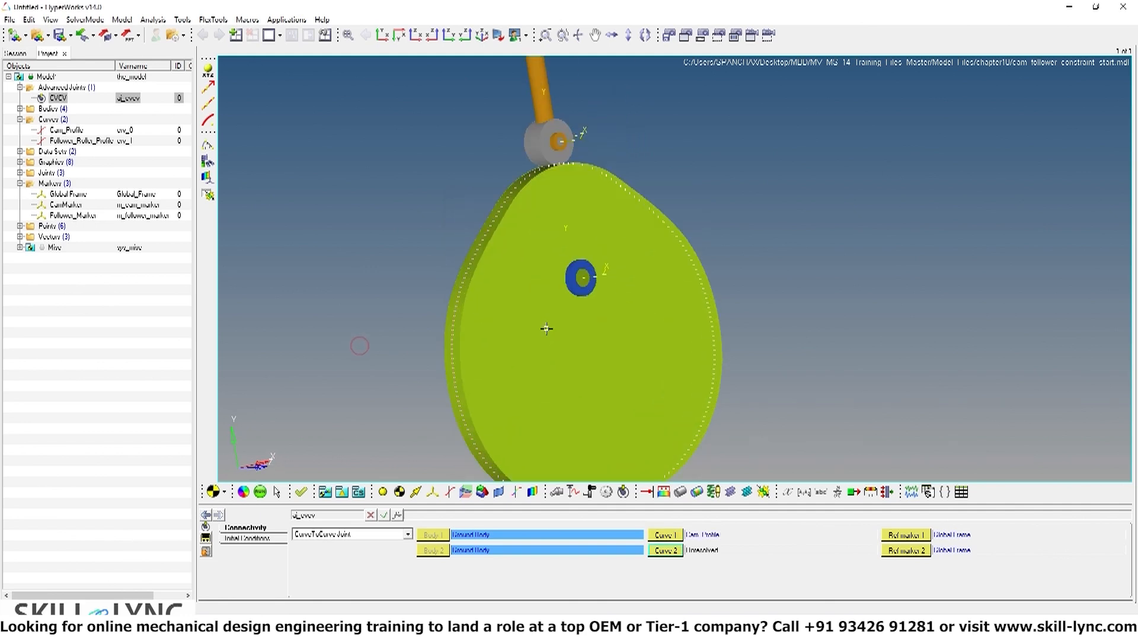
pyautogui.moveTo(540, 261)
pyautogui.keyDown('ctrl'); pyautogui.mouseDown()
pyautogui.moveTo(566, 264)
pyautogui.moveTo(523, 221)
pyautogui.mouseUp(); pyautogui.keyUp('ctrl')
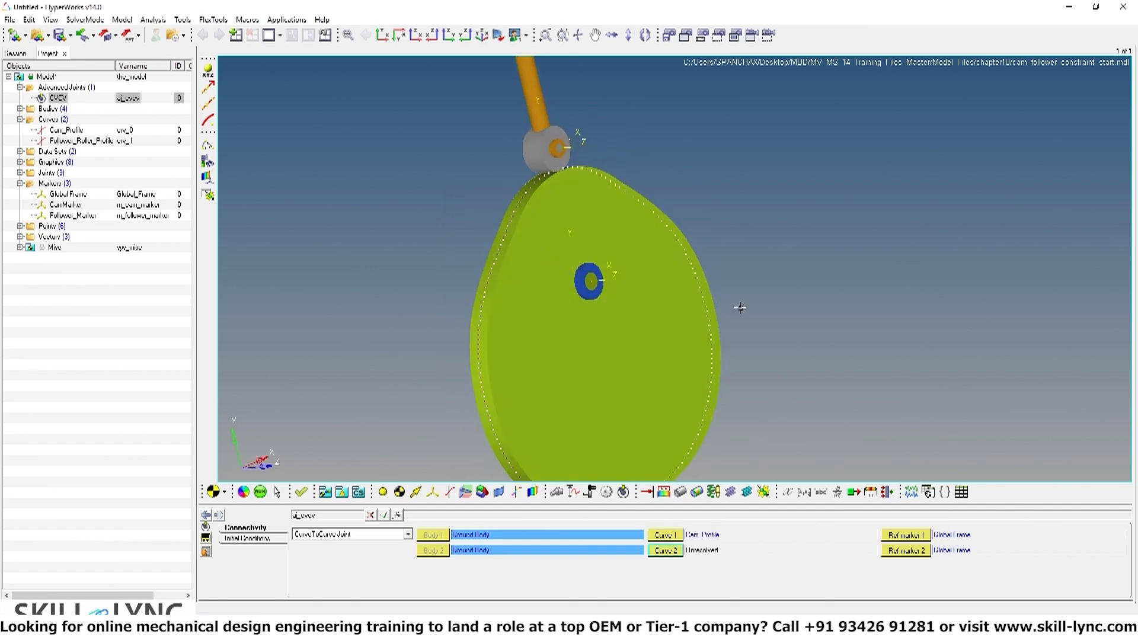
pyautogui.scroll(-2, 707, 327)
pyautogui.keyDown('ctrl'); pyautogui.moveTo(706, 327); pyautogui.dragTo(700, 298, button='right'); pyautogui.keyUp('ctrl')
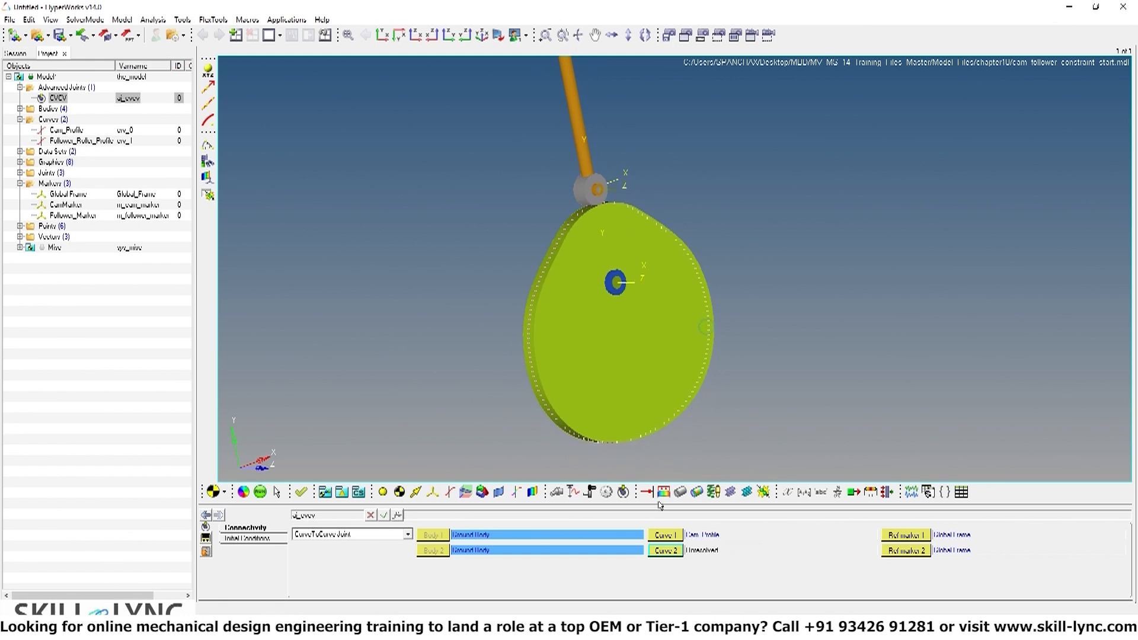
pyautogui.click(675, 550)
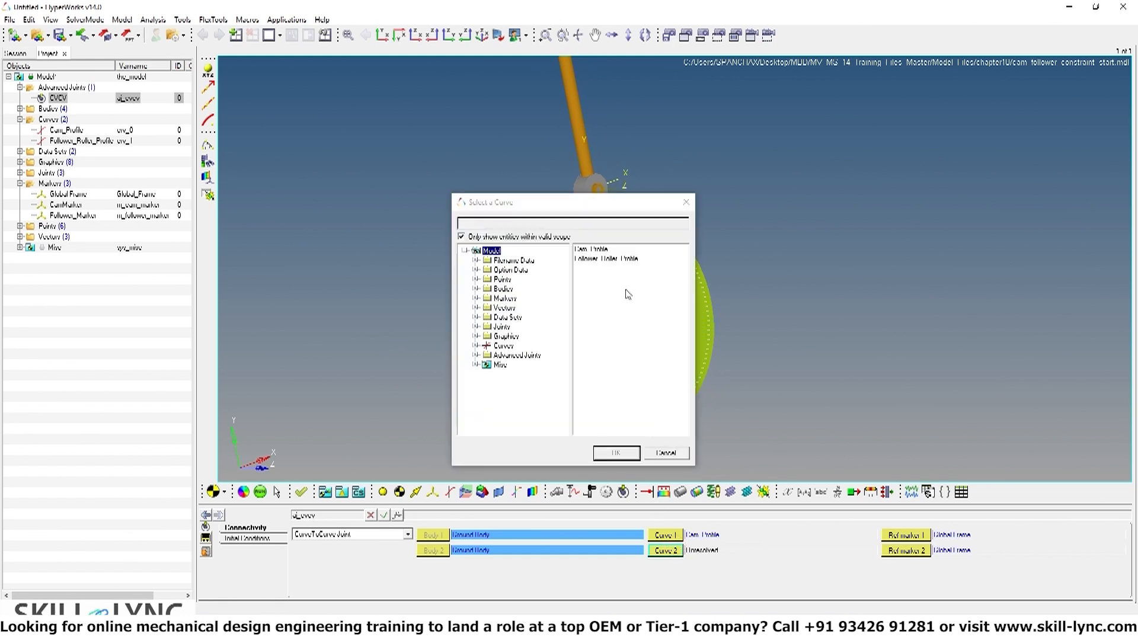
pyautogui.click(616, 261)
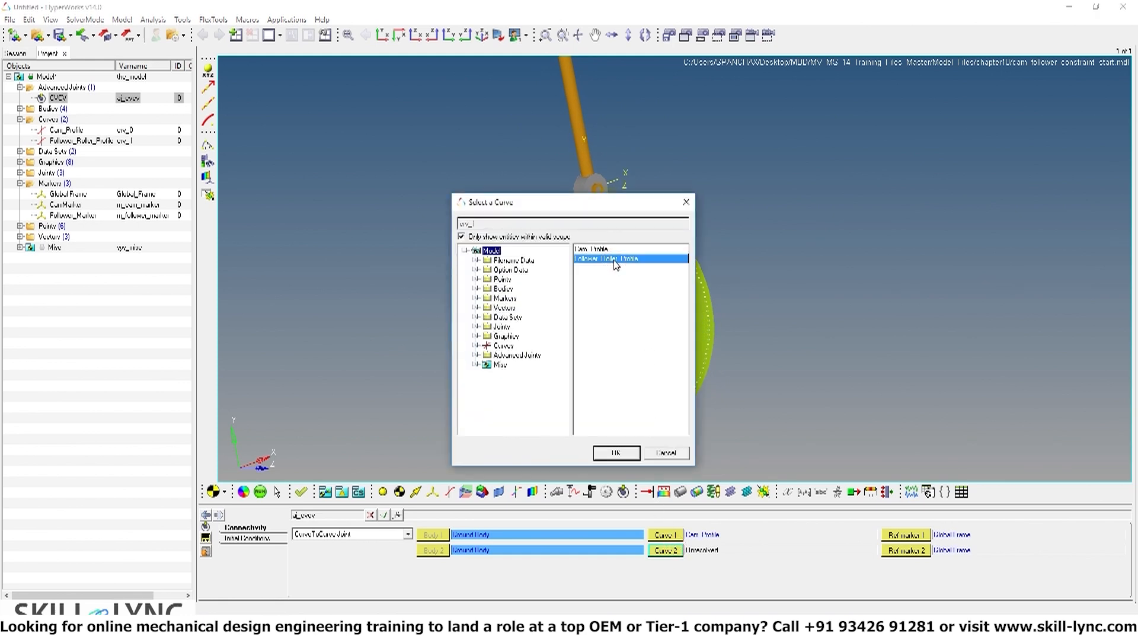
pyautogui.click(616, 454)
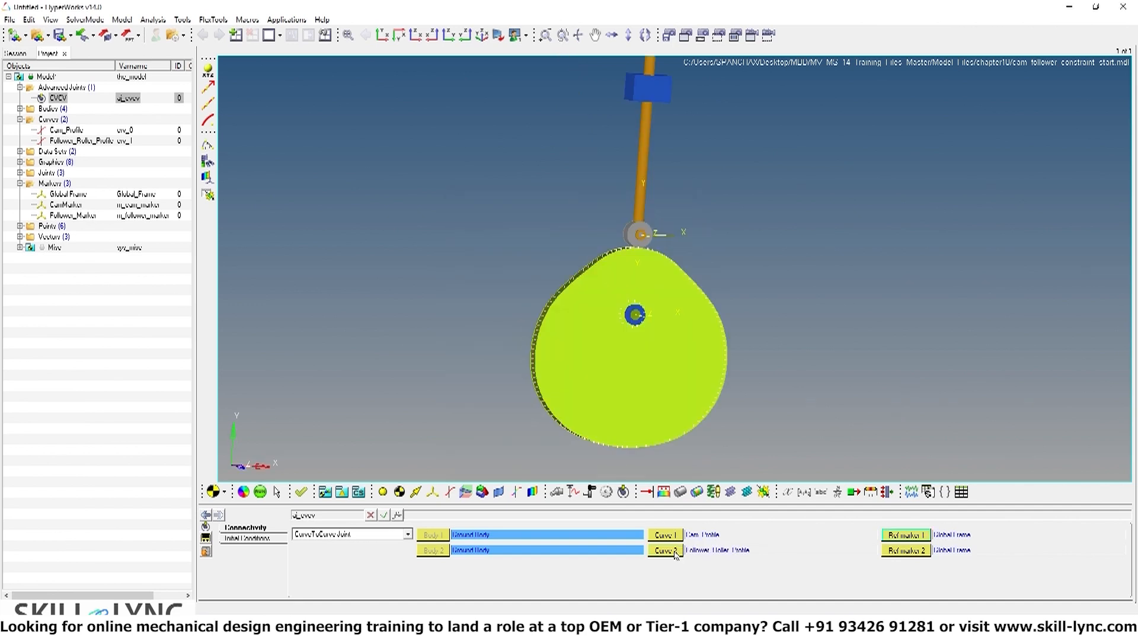
# - Set CamMarker as reference marker 1 and Follower_Marker as reference marker 2 of the CVCV joint, and inspect both profile curves
pyautogui.click(906, 535)
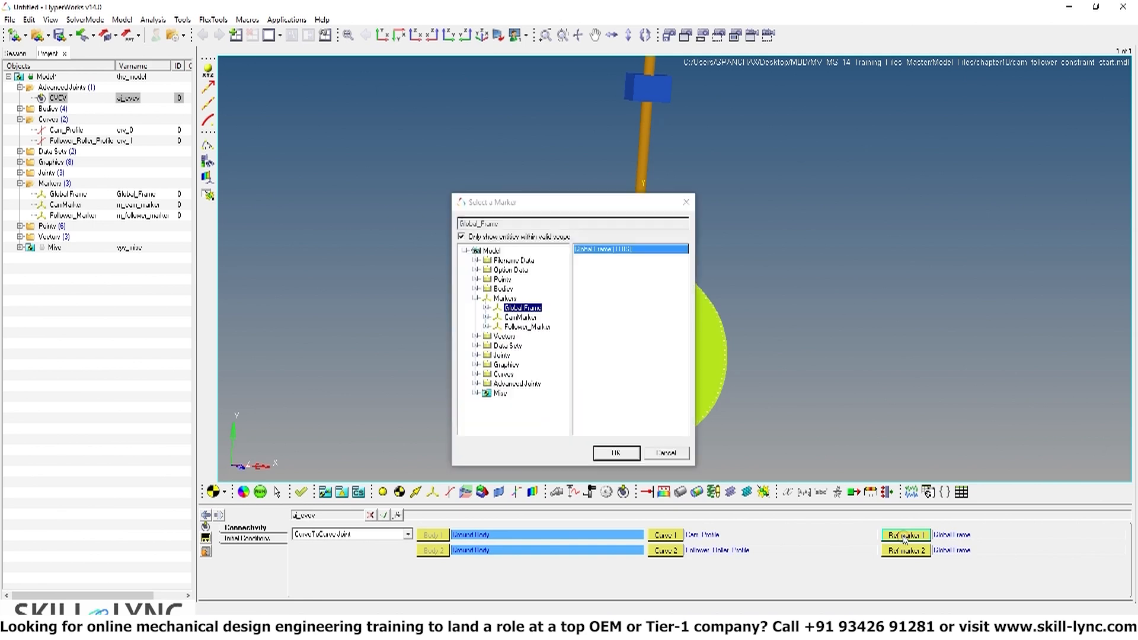
pyautogui.click(522, 318)
pyautogui.click(616, 454)
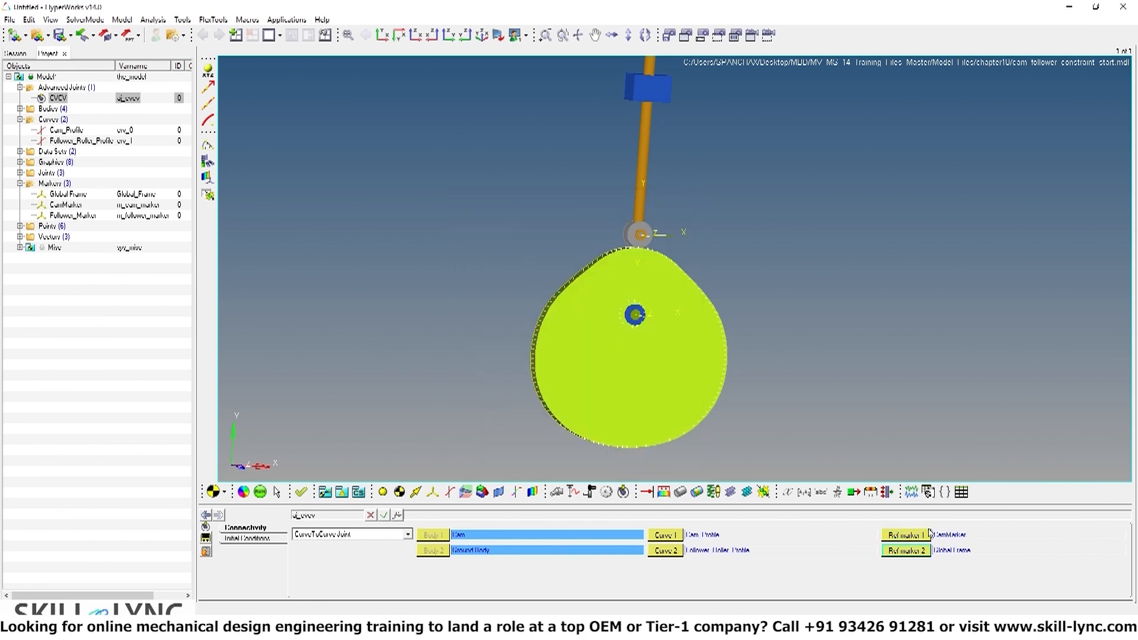
pyautogui.click(923, 553)
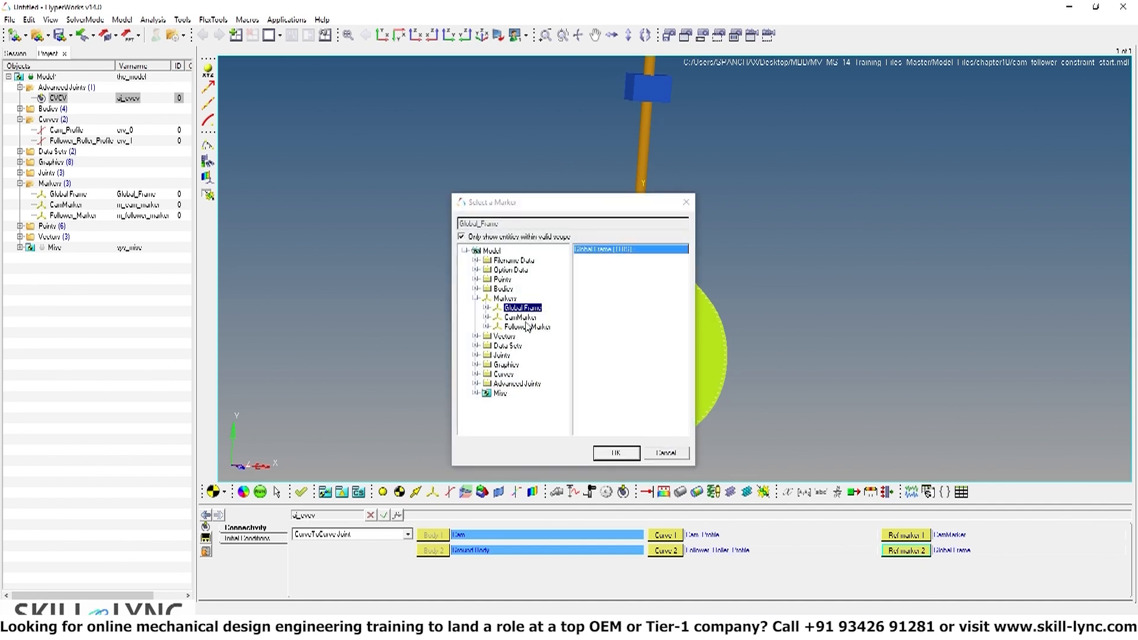
pyautogui.click(524, 327)
pyautogui.click(615, 453)
pyautogui.scroll(3, 576, 261)
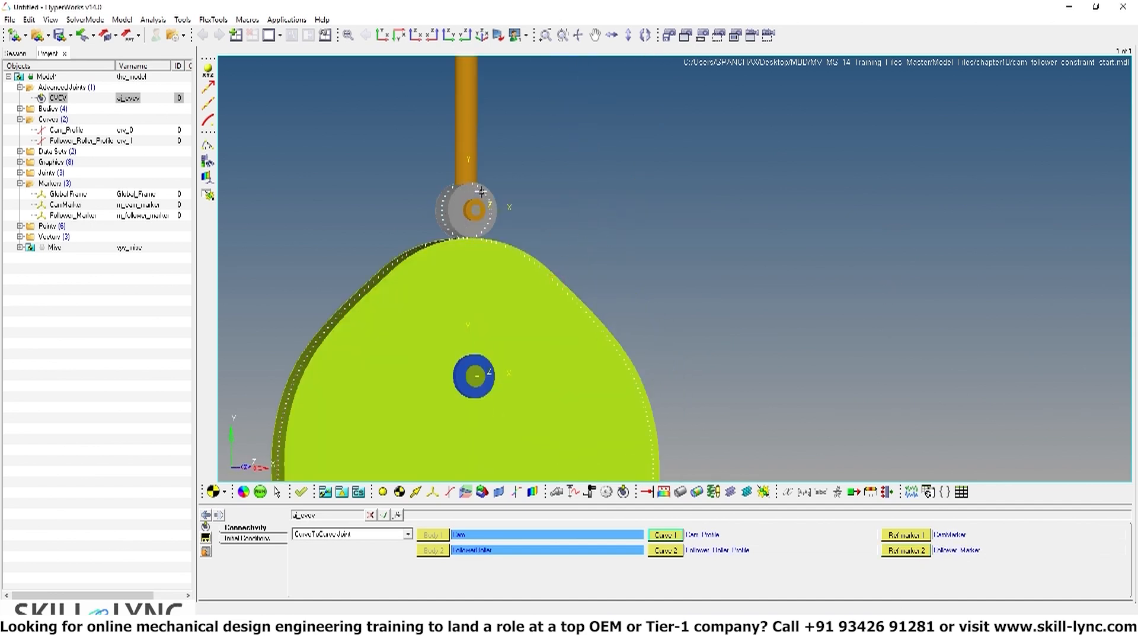
pyautogui.keyDown('ctrl'); pyautogui.moveTo(637, 226); pyautogui.dragTo(525, 241); pyautogui.keyUp('ctrl')
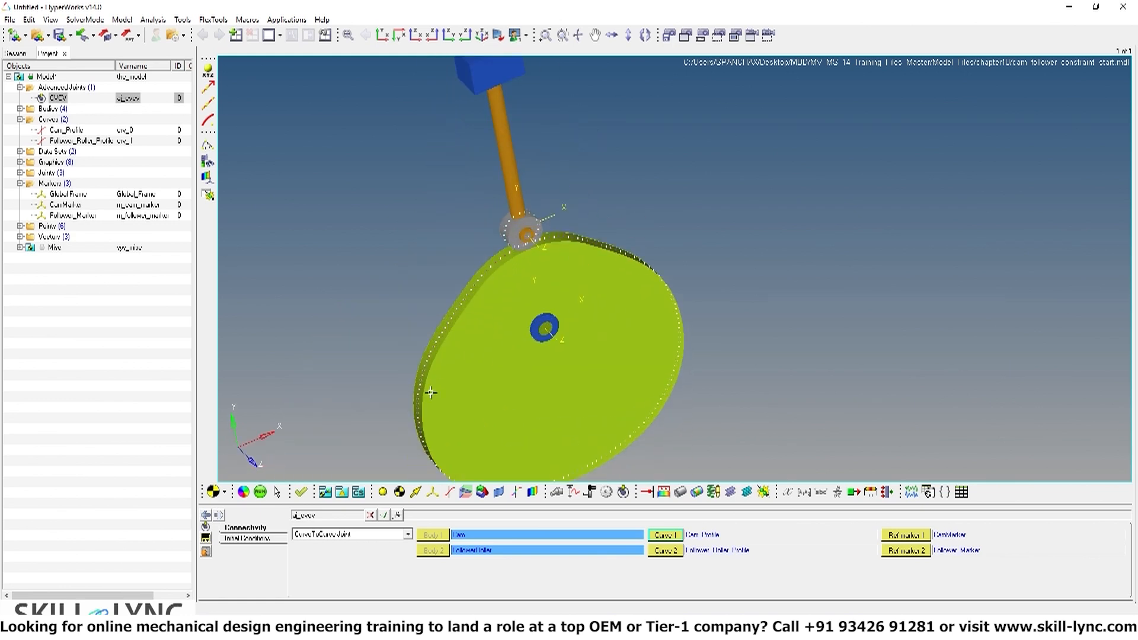
pyautogui.keyDown('ctrl'); pyautogui.moveTo(507, 333); pyautogui.dragTo(633, 246); pyautogui.keyUp('ctrl')
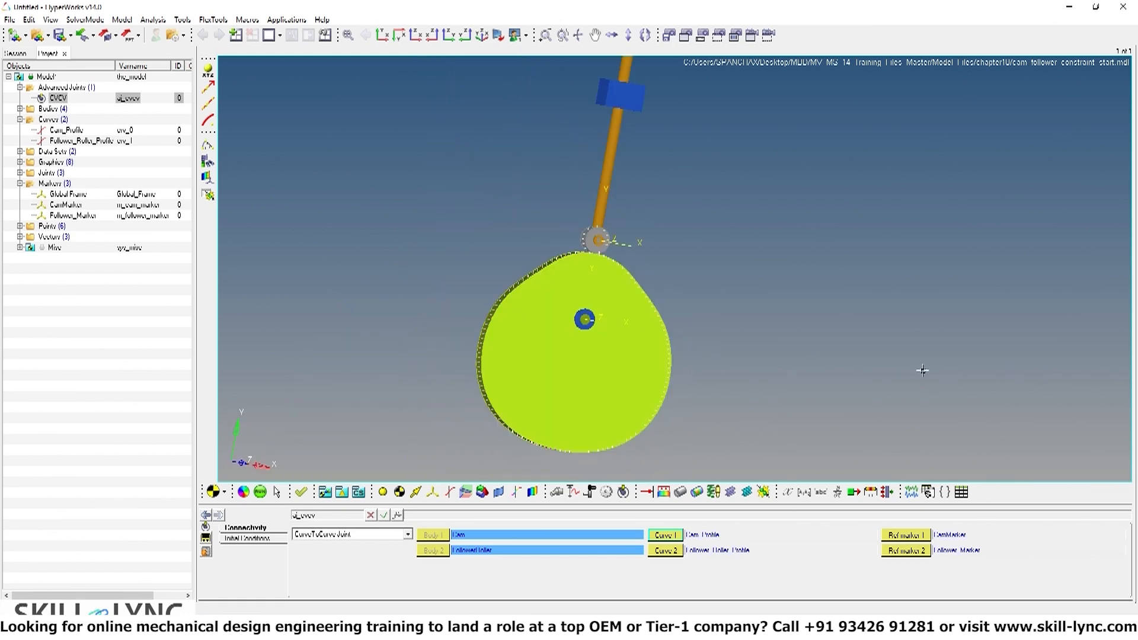
pyautogui.keyDown('ctrl'); pyautogui.moveTo(798, 280); pyautogui.dragTo(796, 314); pyautogui.keyUp('ctrl')
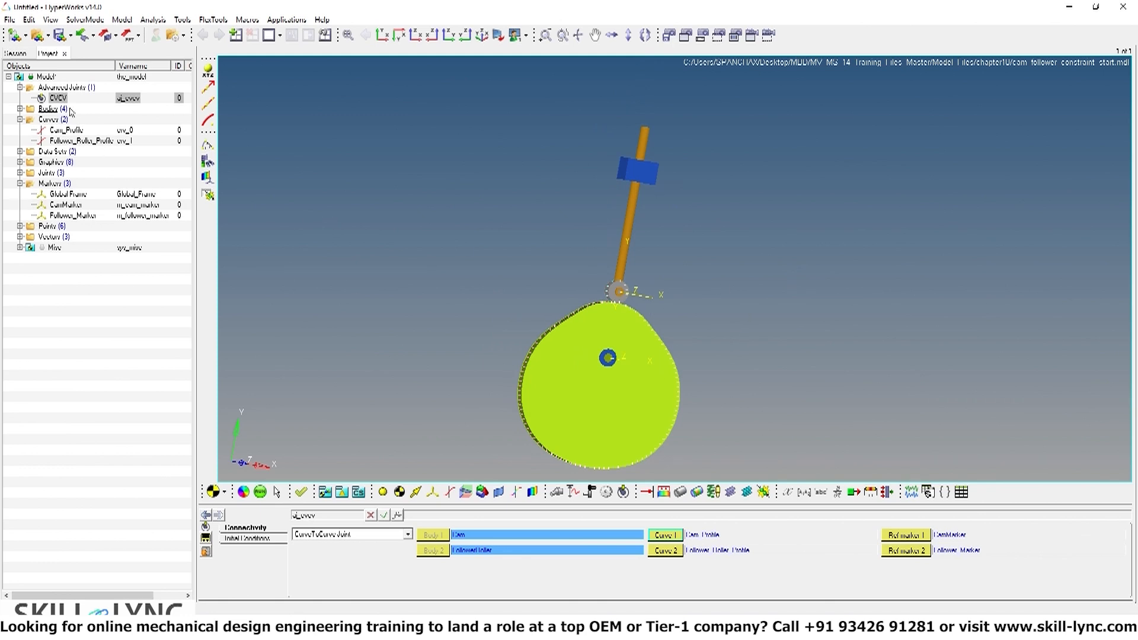
# - Add a single motion to the model labelled Cam_Motion with the variable name mot_cam_motion
pyautogui.rightClick(50, 77)
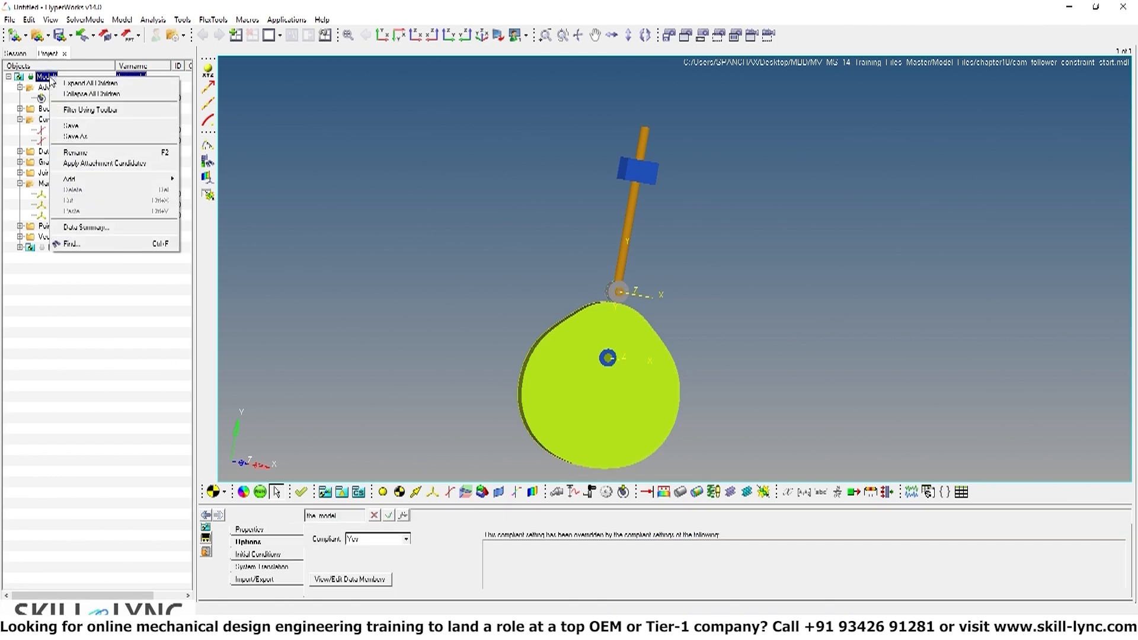
pyautogui.moveTo(88, 179)
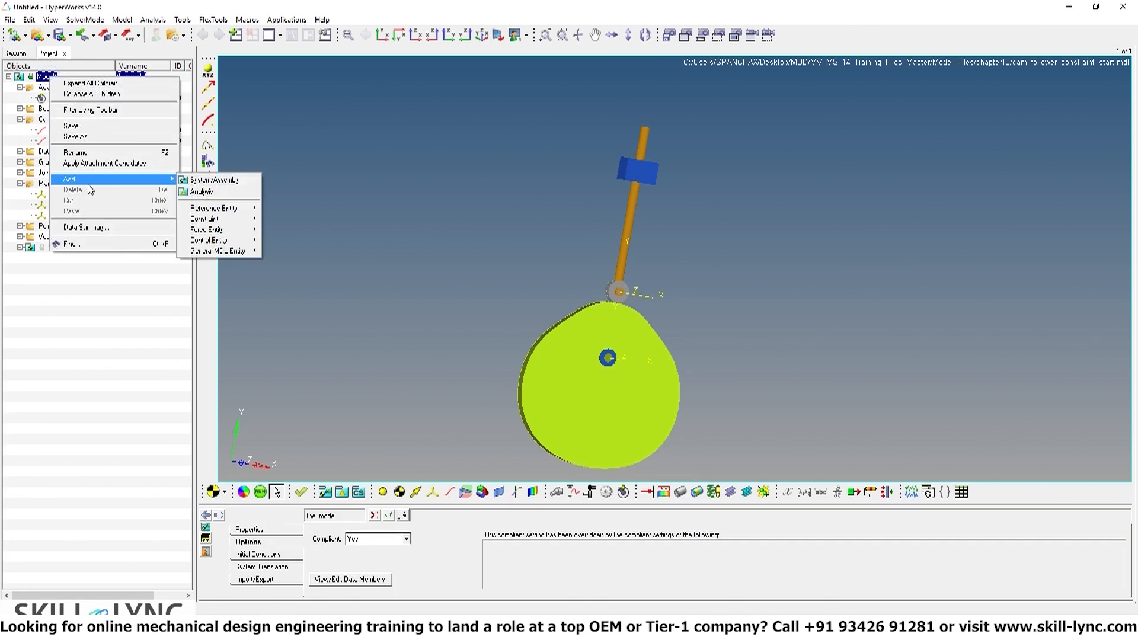
pyautogui.moveTo(216, 219)
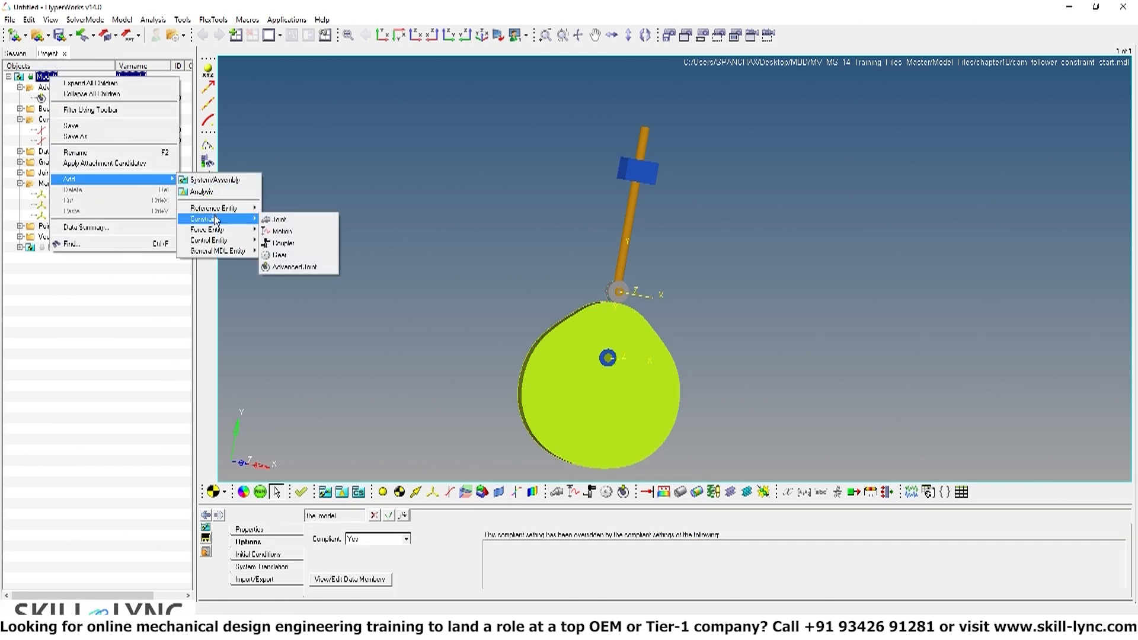
pyautogui.click(278, 232)
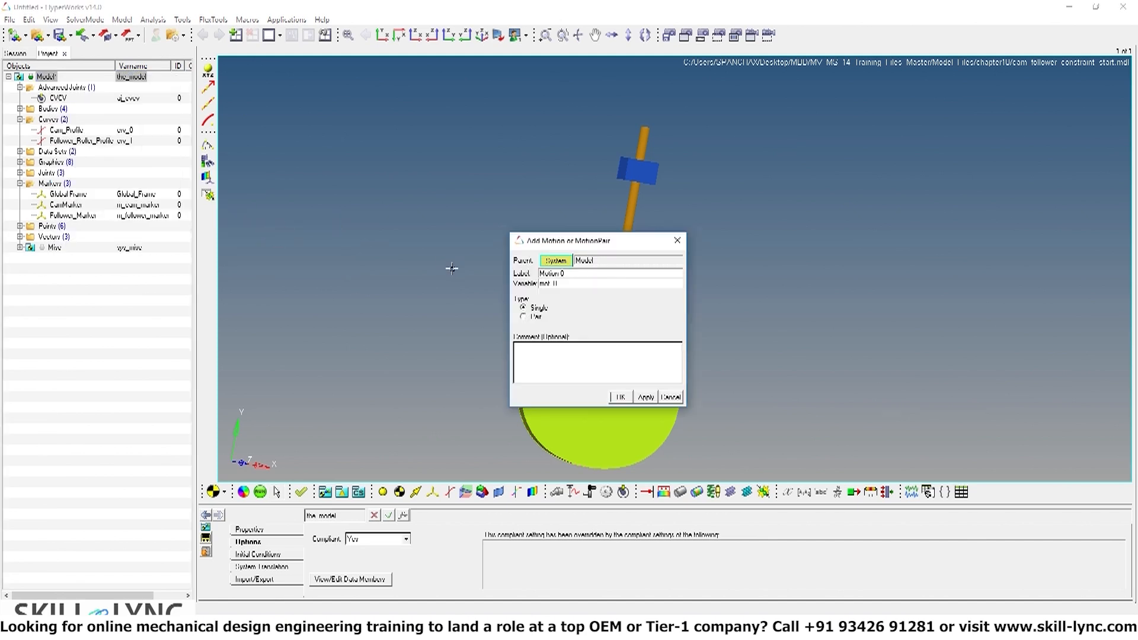
pyautogui.moveTo(602, 276); pyautogui.dragTo(457, 262)
pyautogui.write('Cam_Motion')
pyautogui.click(581, 283)
pyautogui.press('BackSpace')
pyautogui.write('cam_motion')
pyautogui.click(620, 396)
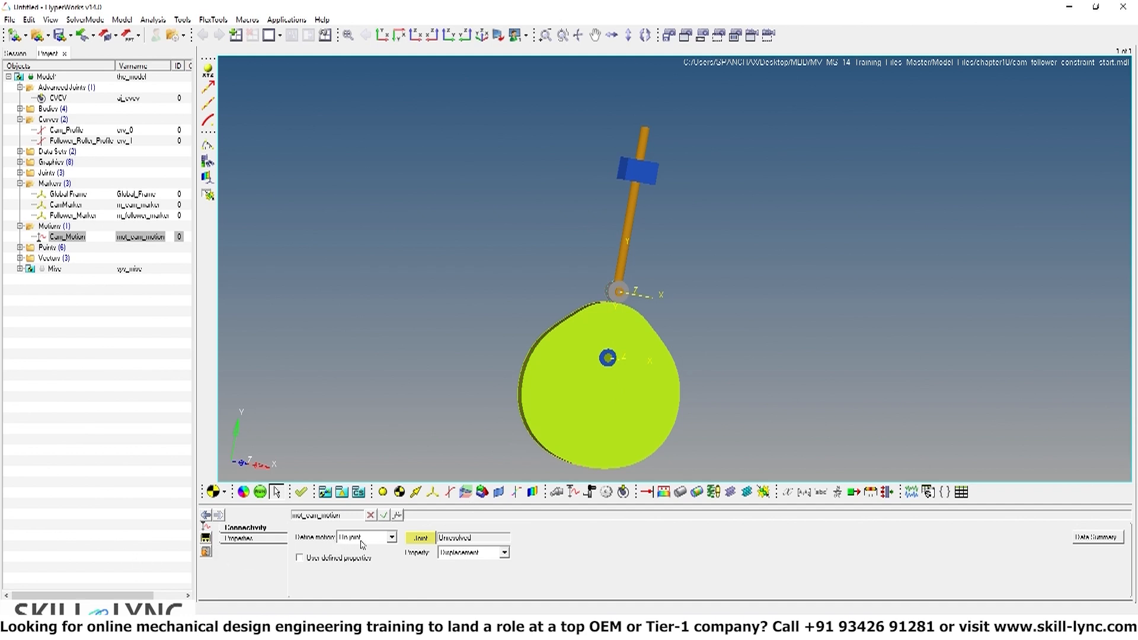
# - Assign the CamPivot joint to the Cam_Motion motion
pyautogui.click(428, 539)
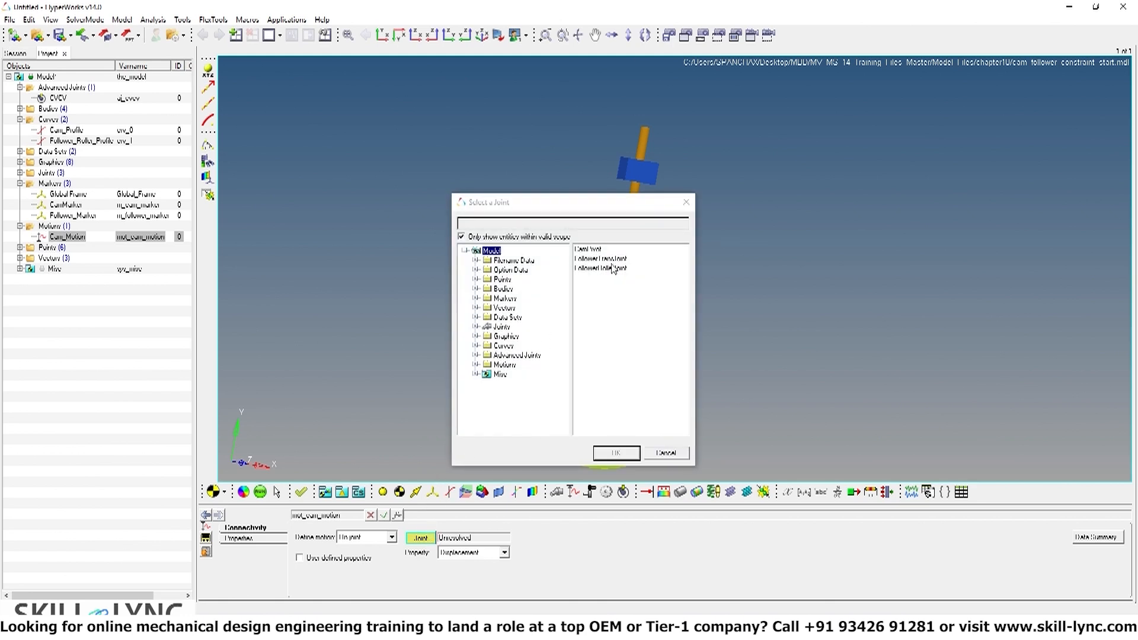
pyautogui.click(597, 249)
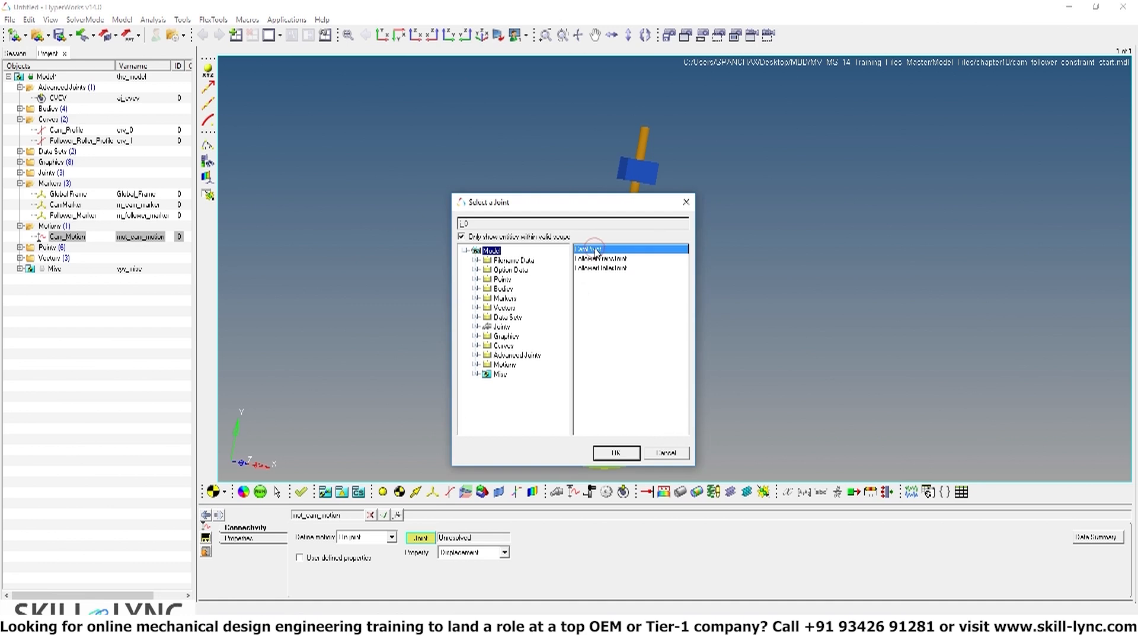
pyautogui.click(629, 455)
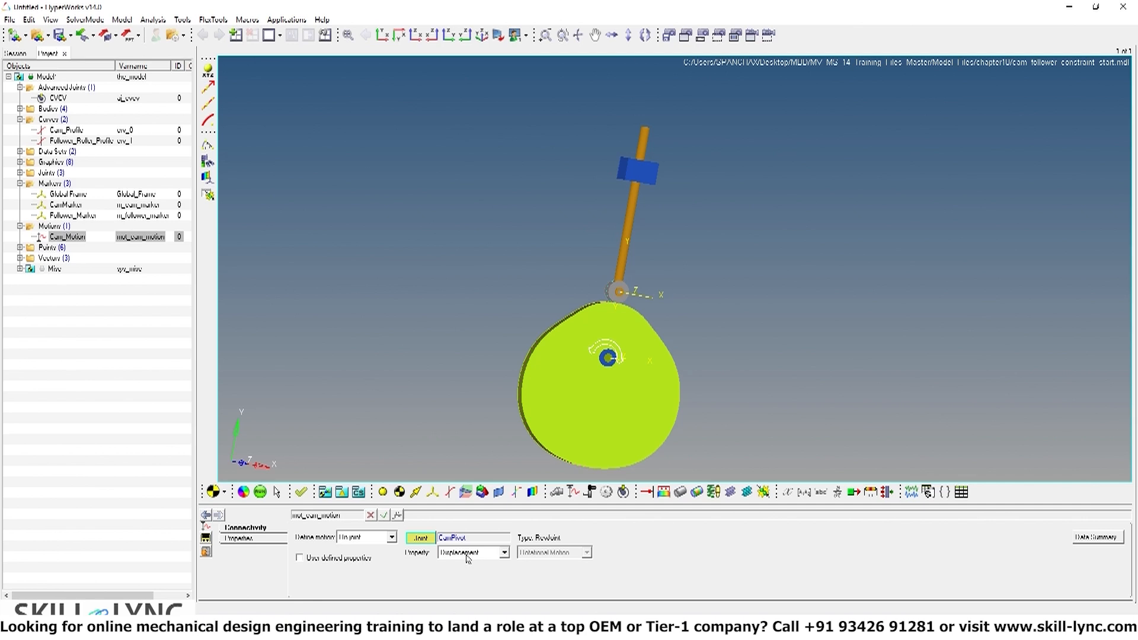
# - Define the Cam_Motion displacement by the expression 10*TIME
pyautogui.click(244, 539)
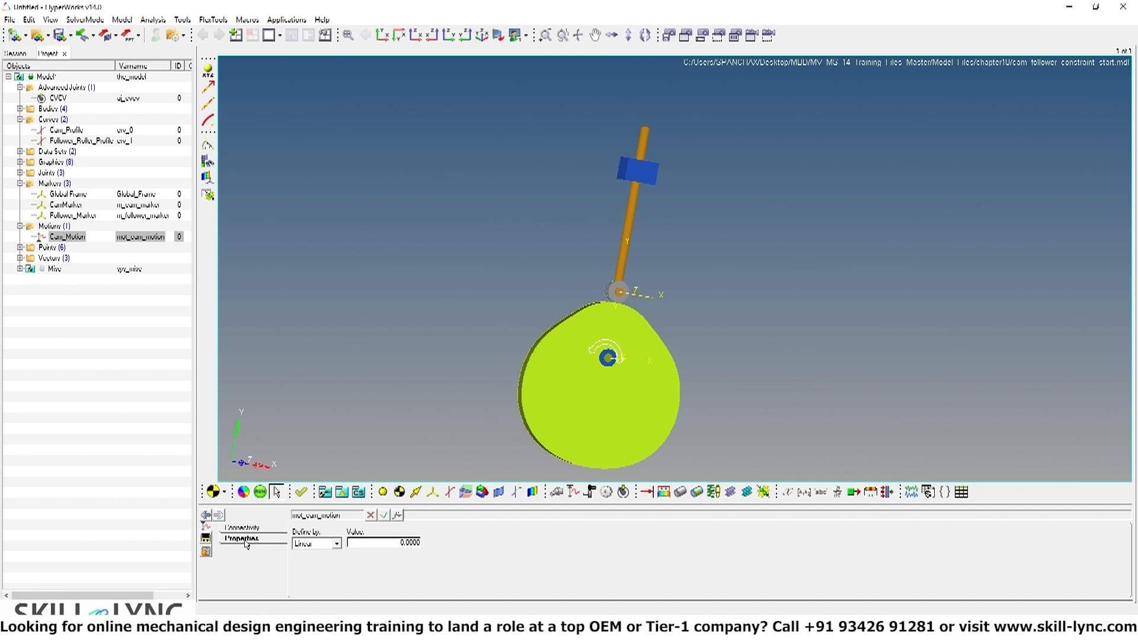
pyautogui.click(312, 545)
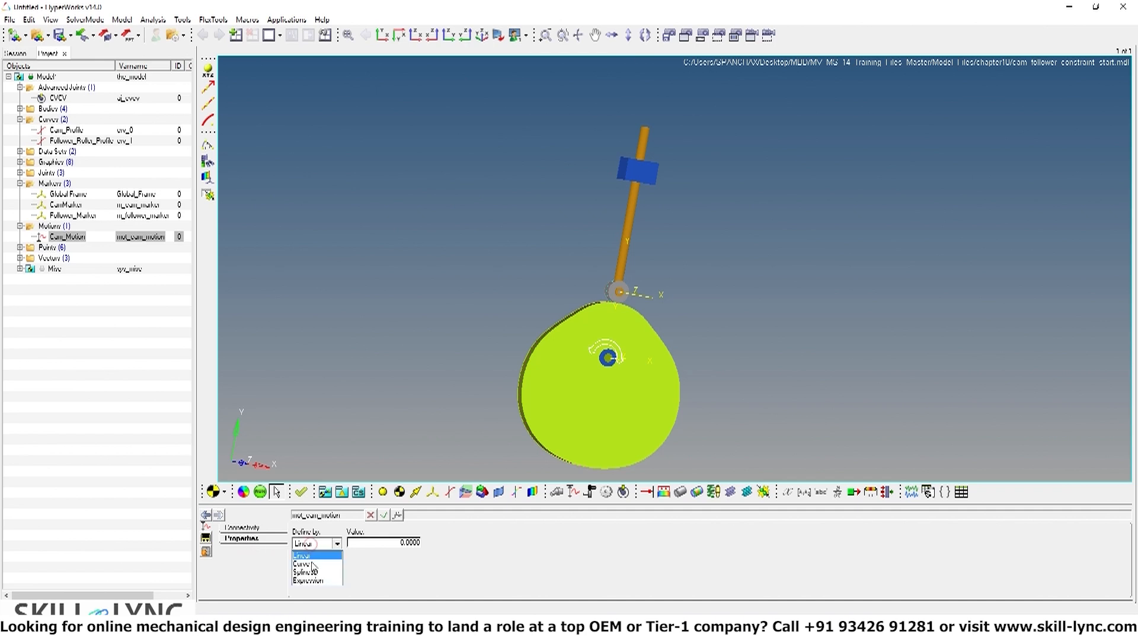
pyautogui.click(312, 581)
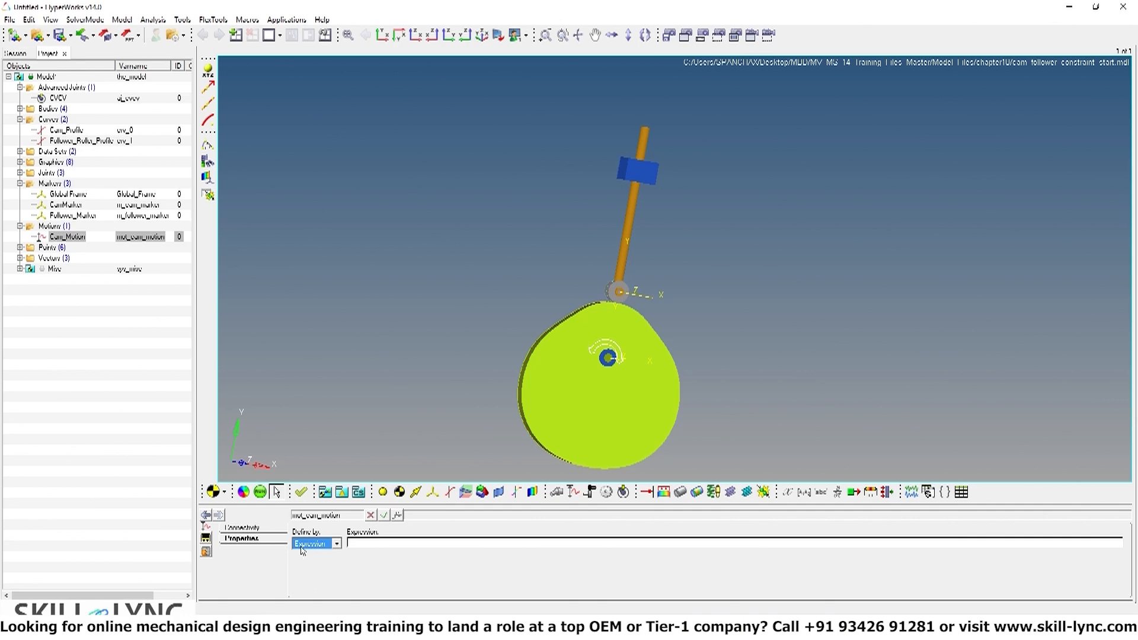
pyautogui.click(364, 546)
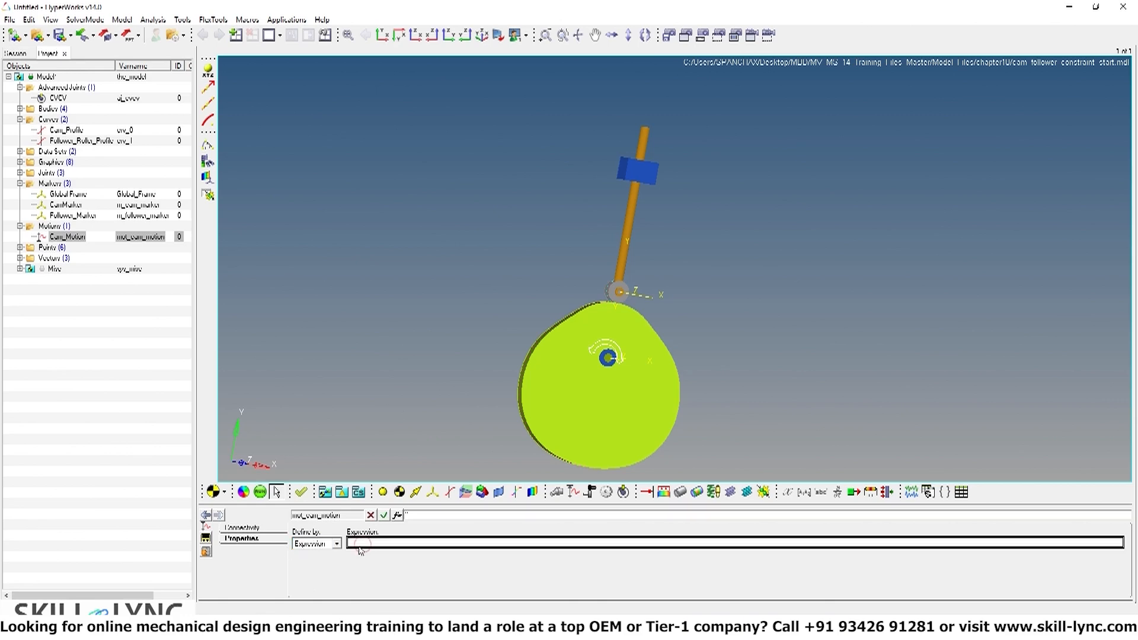
pyautogui.click(397, 515)
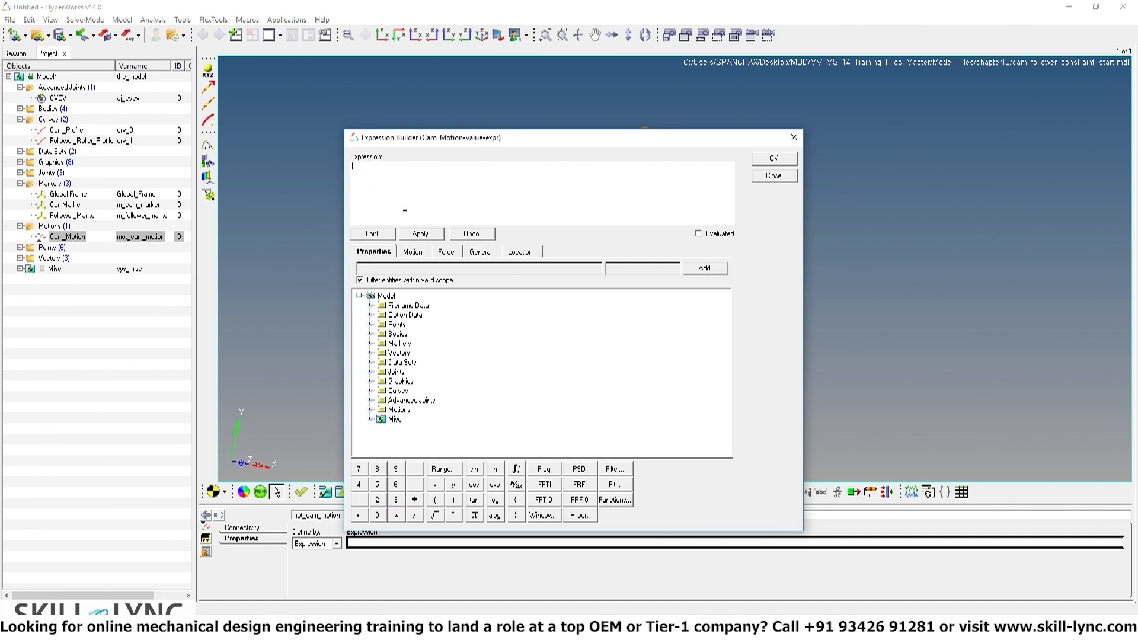
pyautogui.write('10*TIME')
pyautogui.press('Return')
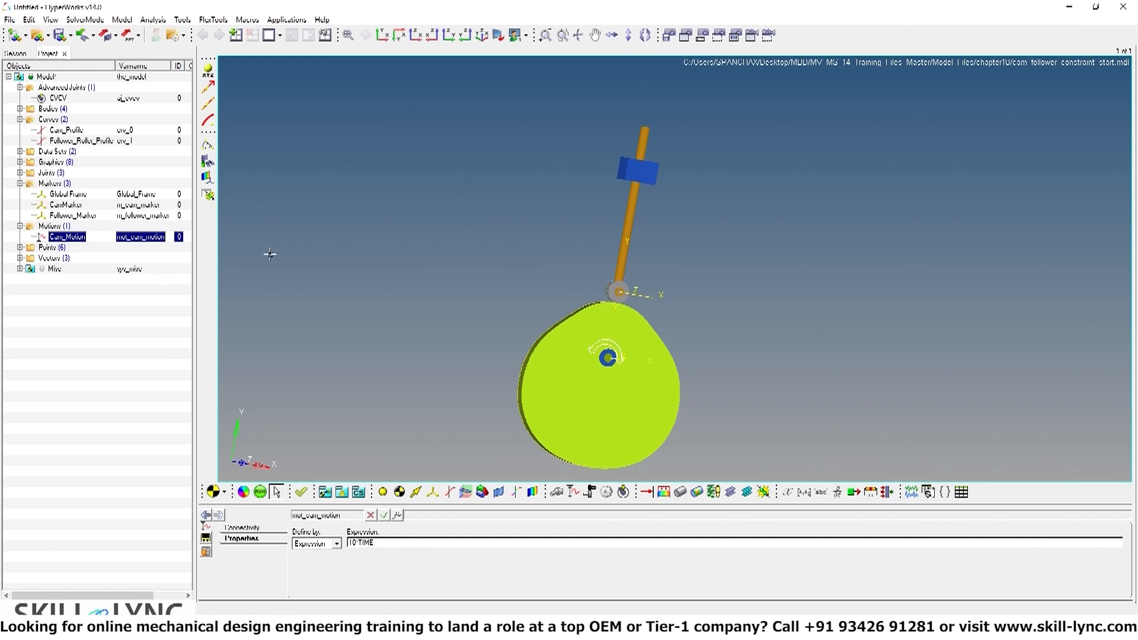
# - Set the Y component of the Gravity form in the Misc system to 9810
pyautogui.keyDown('ctrl'); pyautogui.moveTo(347, 242); pyautogui.dragTo(349, 262); pyautogui.keyUp('ctrl')
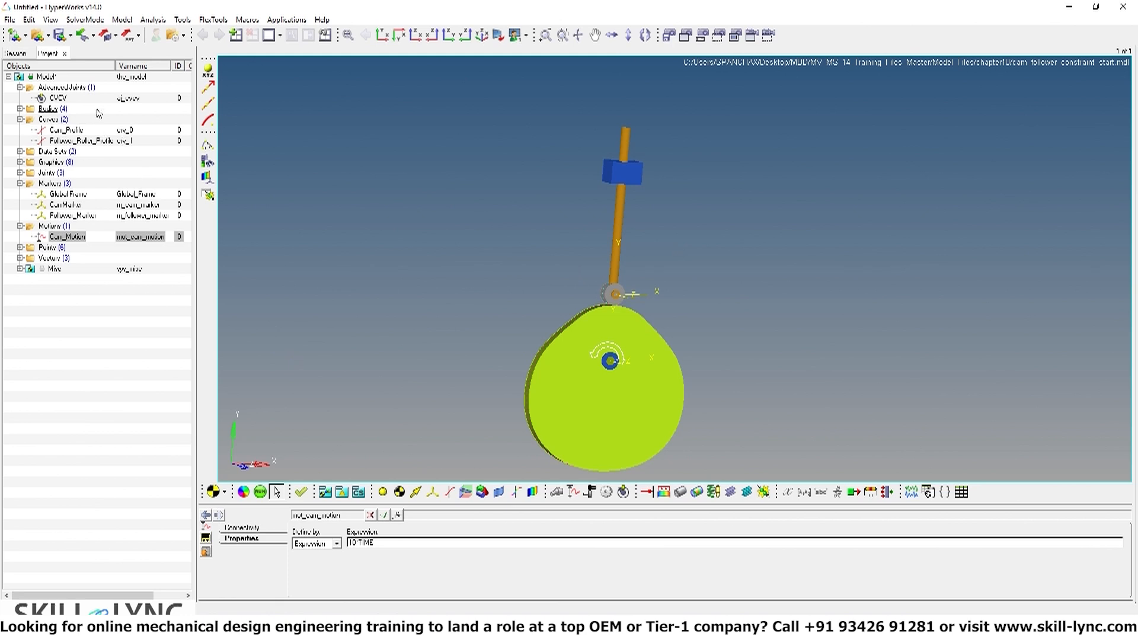
pyautogui.click(20, 269)
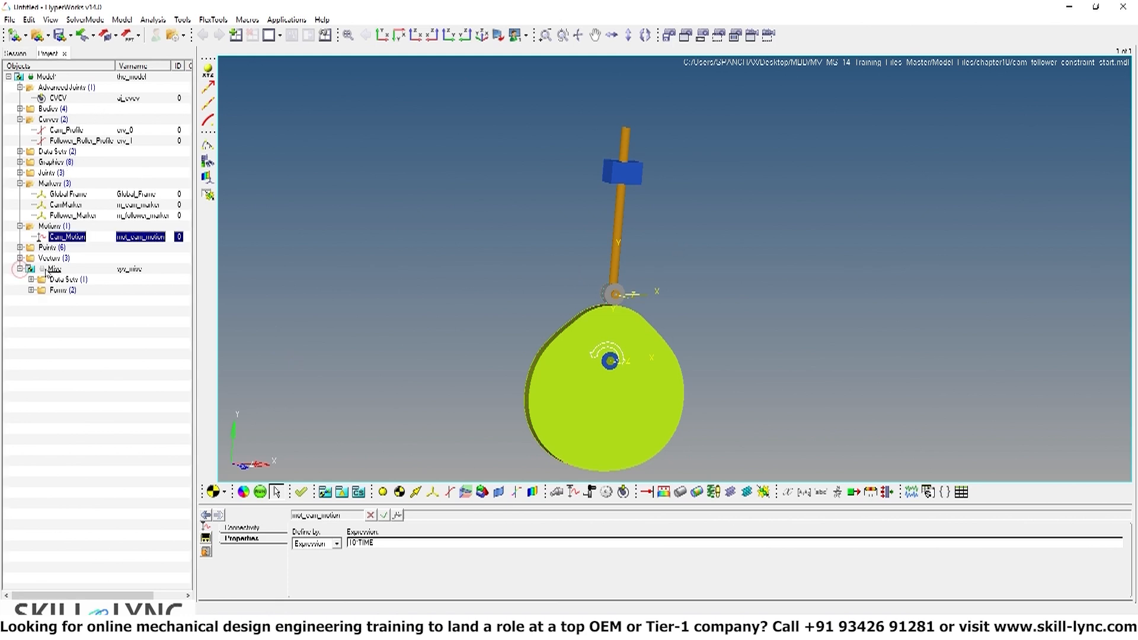
pyautogui.click(31, 290)
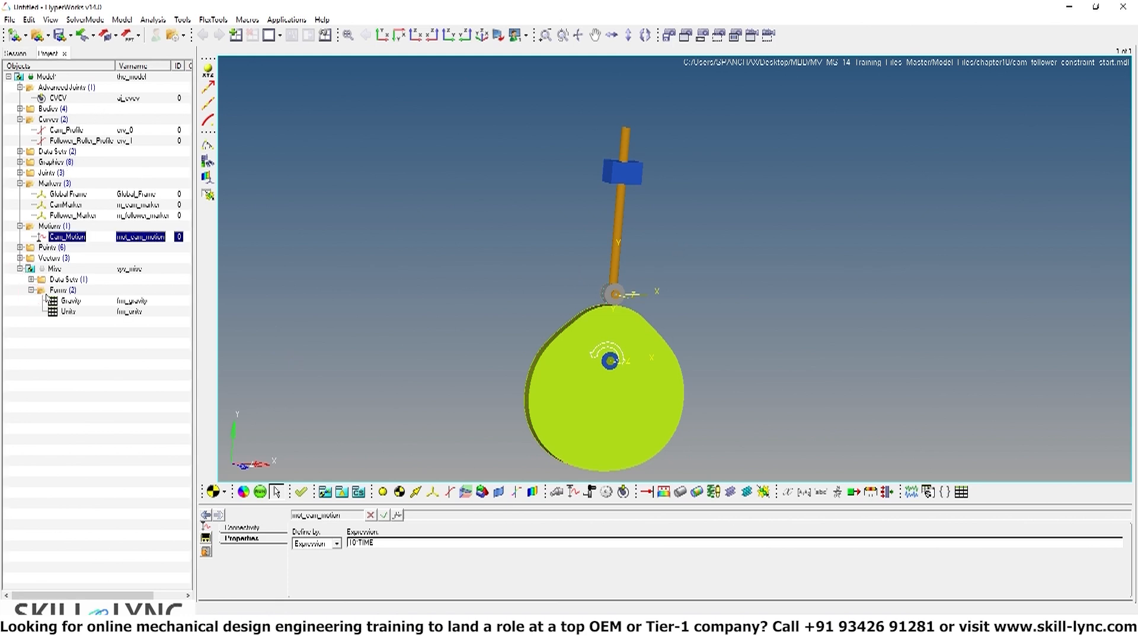
pyautogui.click(67, 301)
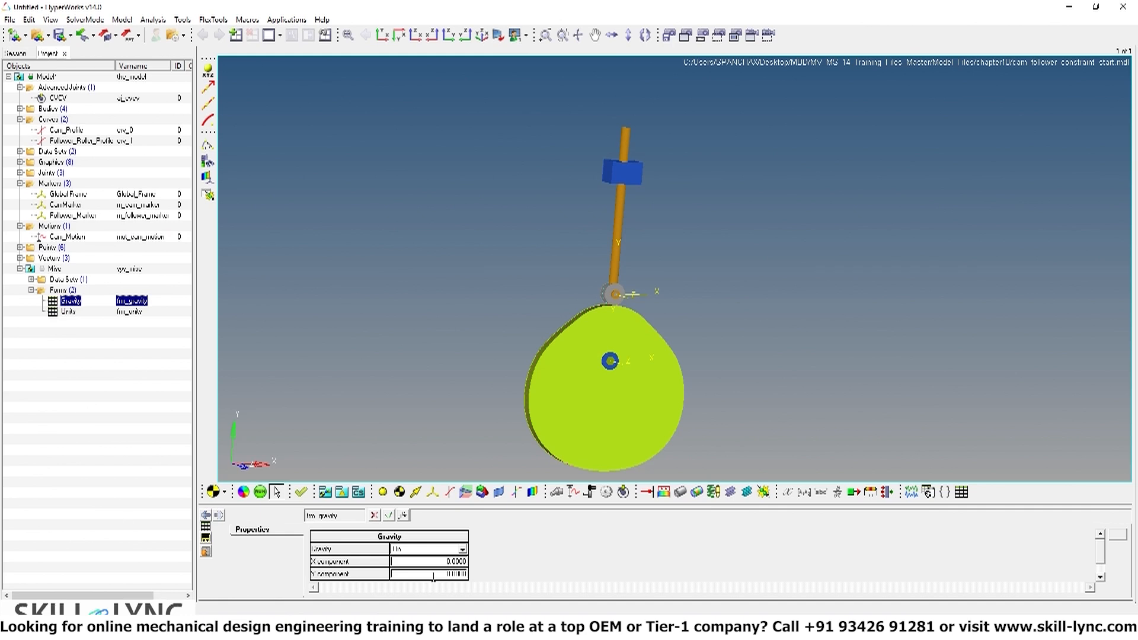
pyautogui.click(433, 577)
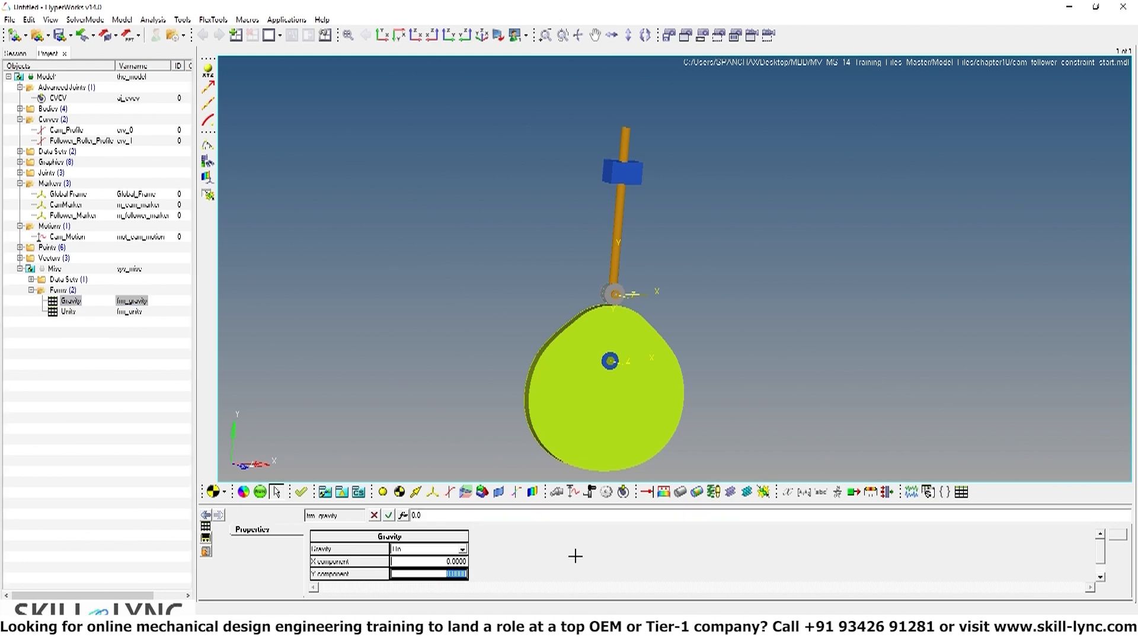
pyautogui.write('9810')
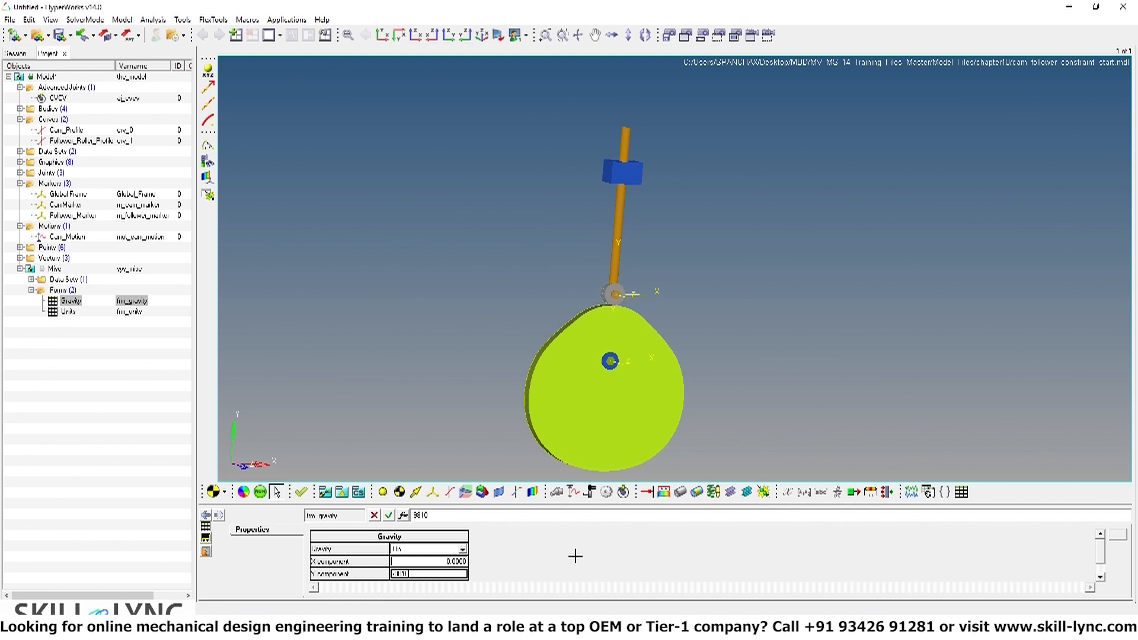
pyautogui.press('Return')
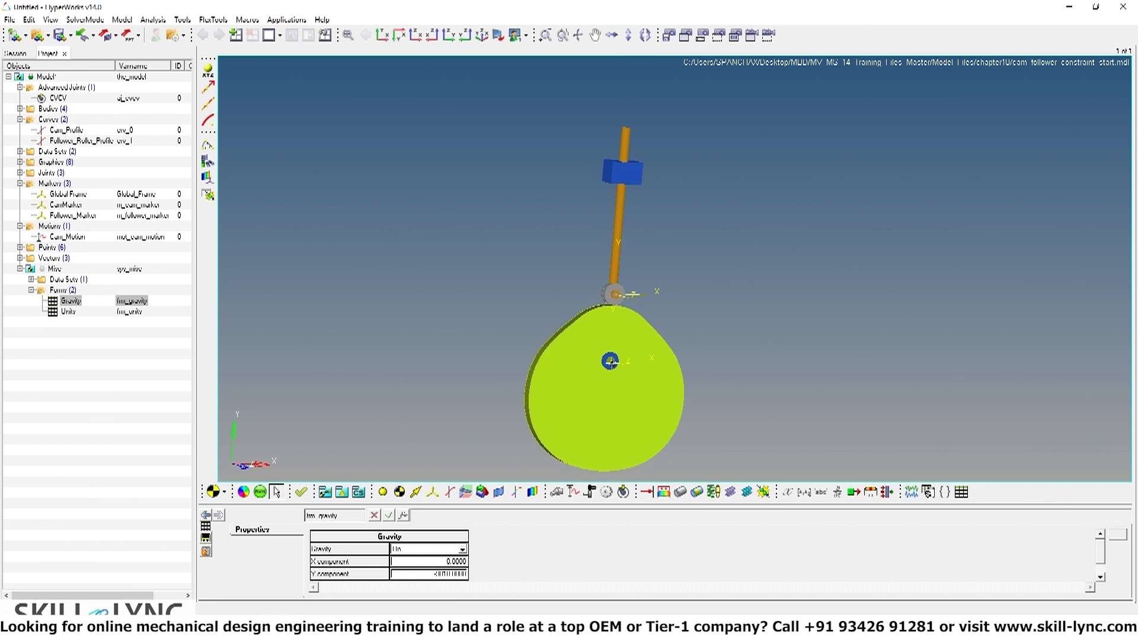
# - Add an output to the model labelled CVCV Reaction with the variable name o_cvcv_reaction
pyautogui.click(10, 20)
pyautogui.click(380, 152)
pyautogui.click(47, 76)
pyautogui.rightClick(47, 77)
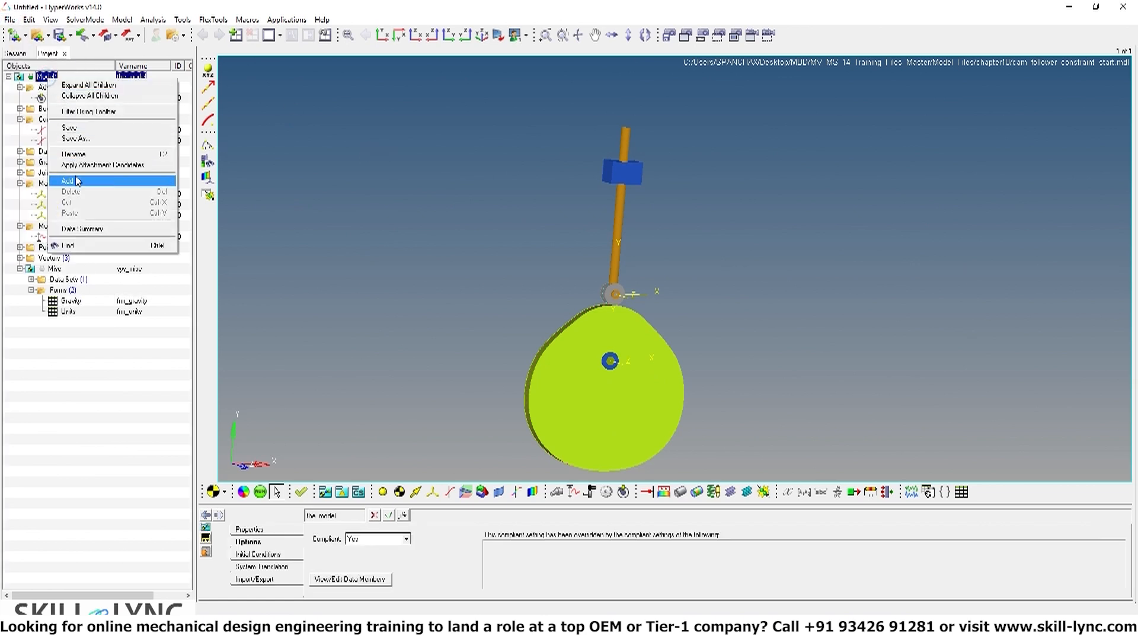
pyautogui.moveTo(77, 183)
pyautogui.click(203, 253)
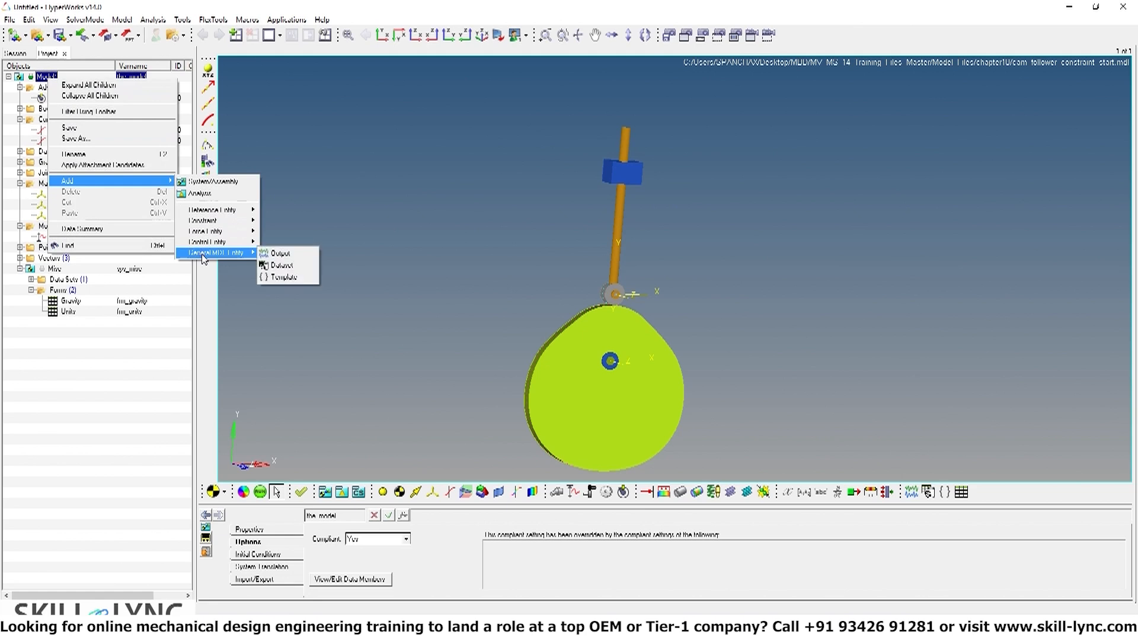
pyautogui.click(274, 255)
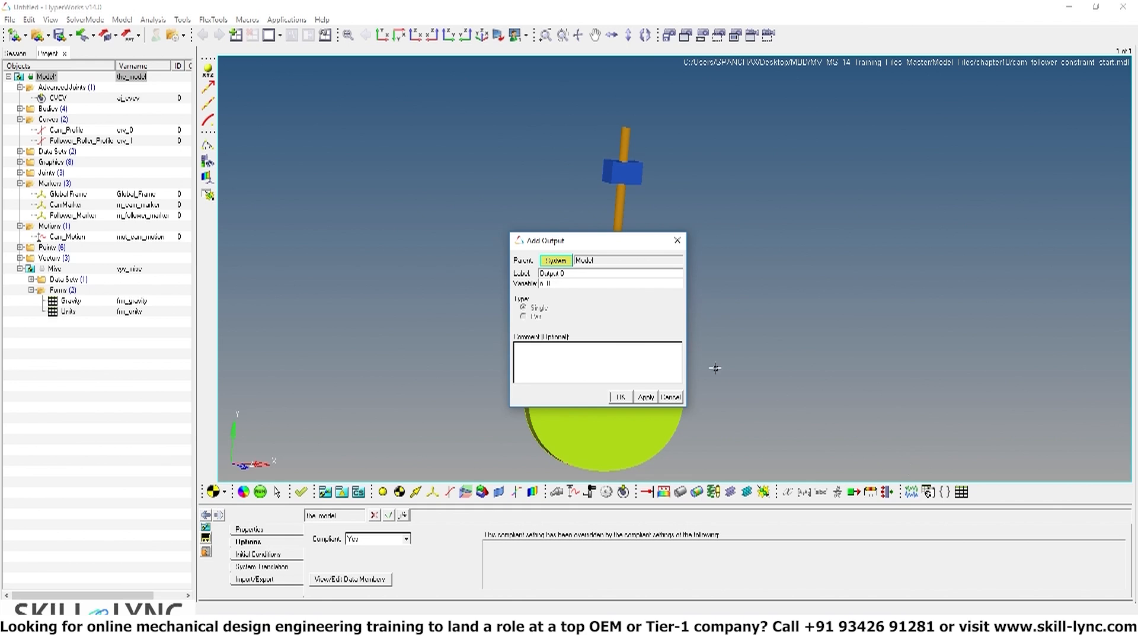
pyautogui.moveTo(577, 273); pyautogui.dragTo(480, 282)
pyautogui.write('CVCV Reaction')
pyautogui.click(557, 287)
pyautogui.press('BackSpace')
pyautogui.write('cvcv_reaction')
pyautogui.click(620, 397)
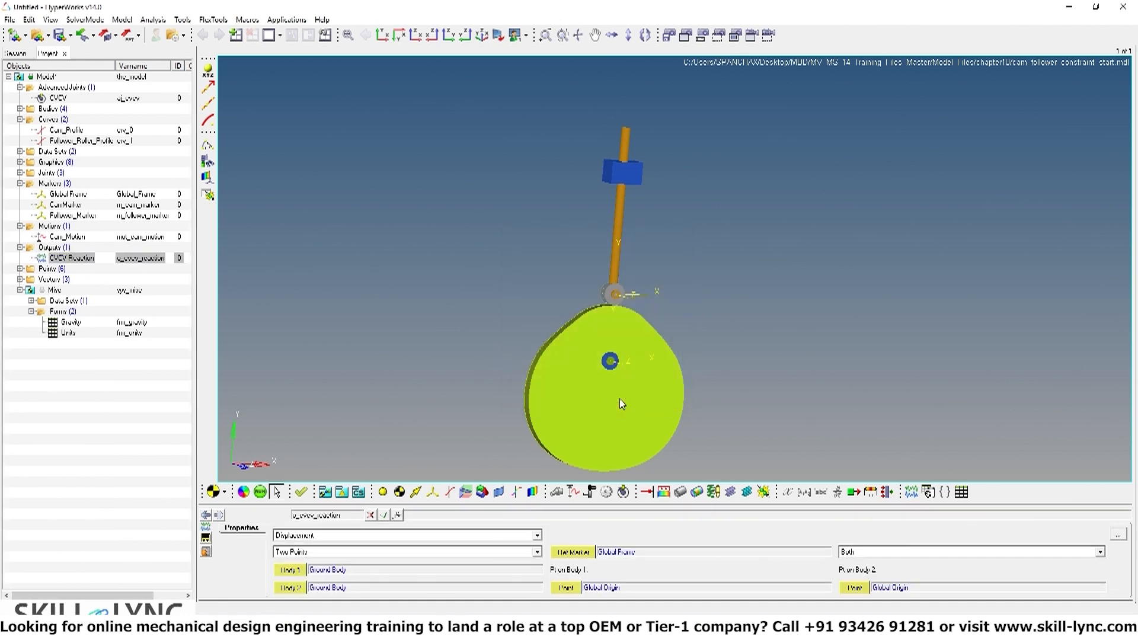
# - Set the CVCV Reaction output type to Expressions and insert the CVCV force function into the F2 expression
pyautogui.click(290, 537)
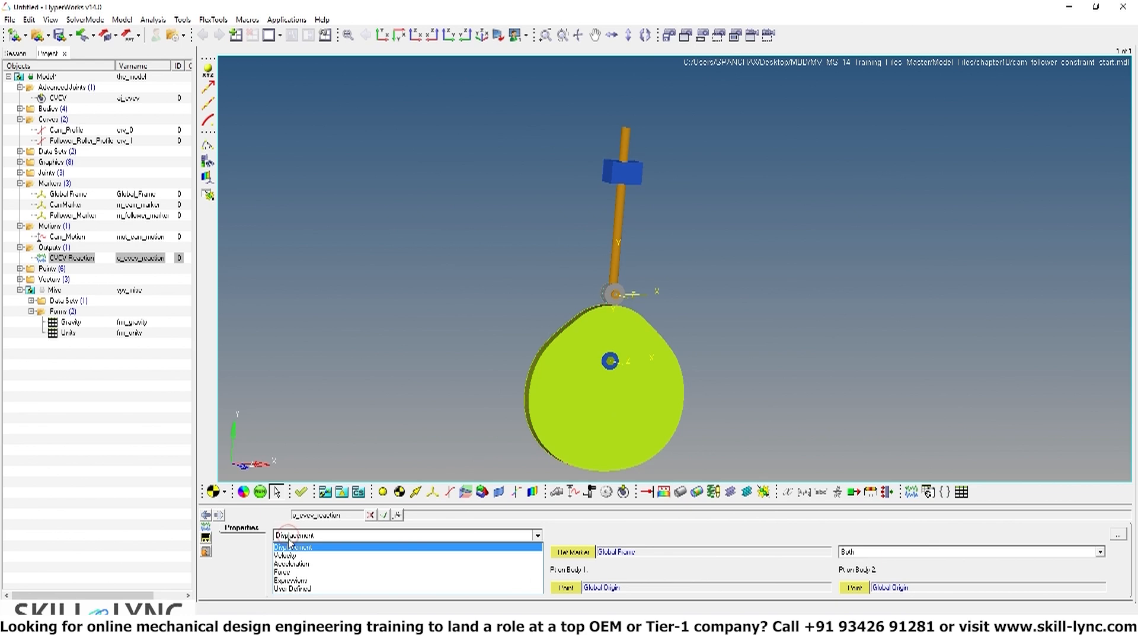
pyautogui.click(291, 580)
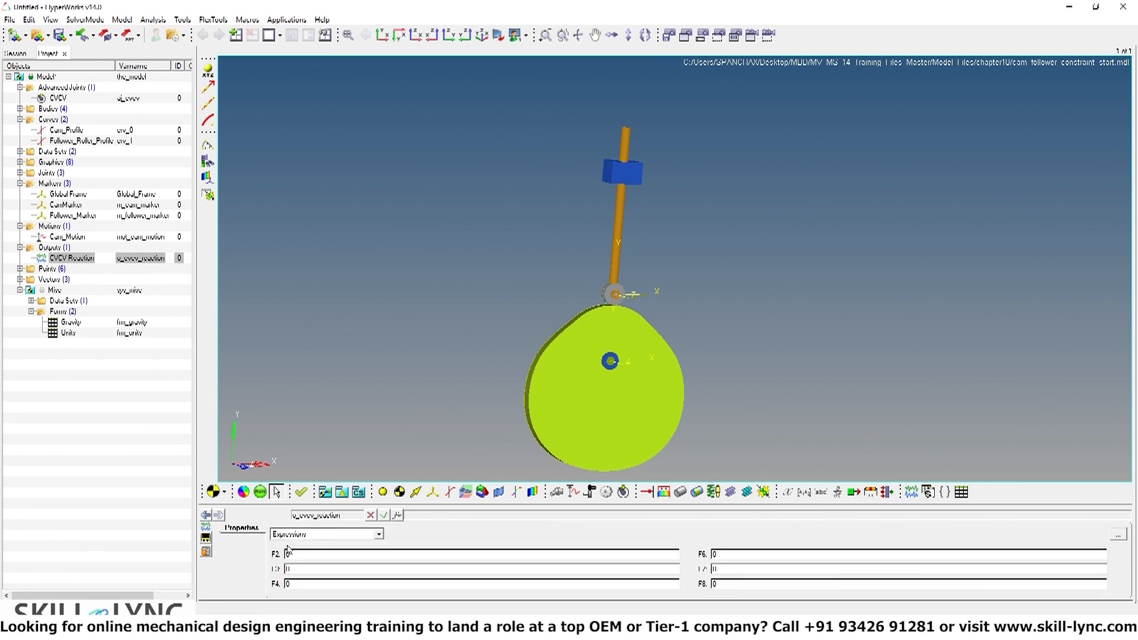
pyautogui.click(298, 555)
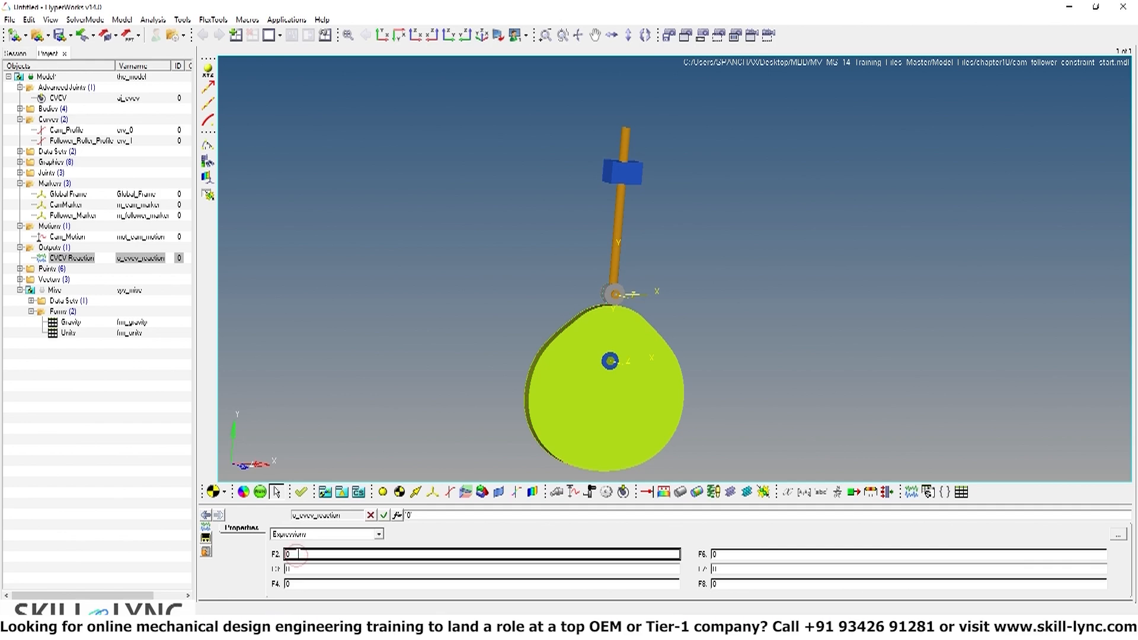
pyautogui.click(399, 515)
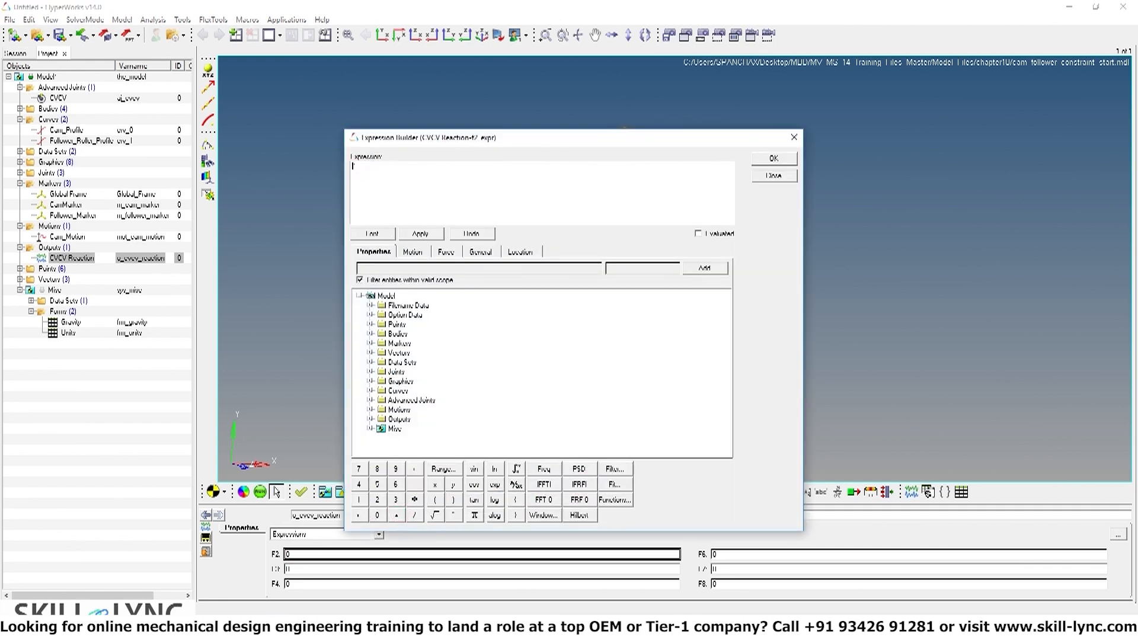
pyautogui.click(446, 253)
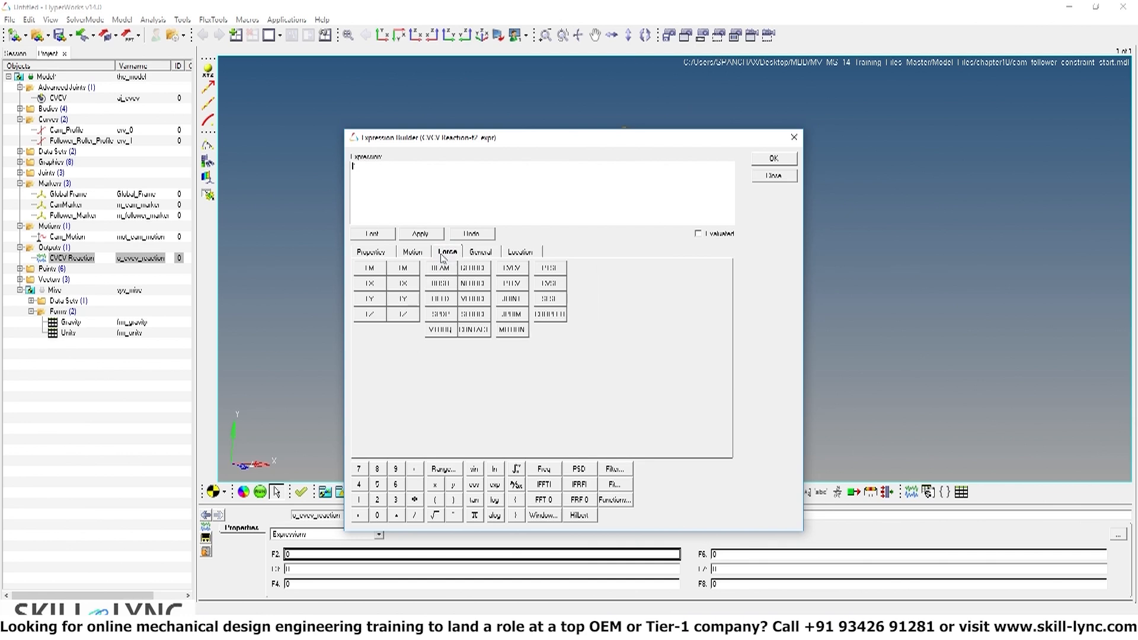
pyautogui.click(510, 269)
# - Insert the idstring of the CVCV advanced joint, aj_cvcv.idstring, as the first argument of the CVCV function
pyautogui.click(376, 253)
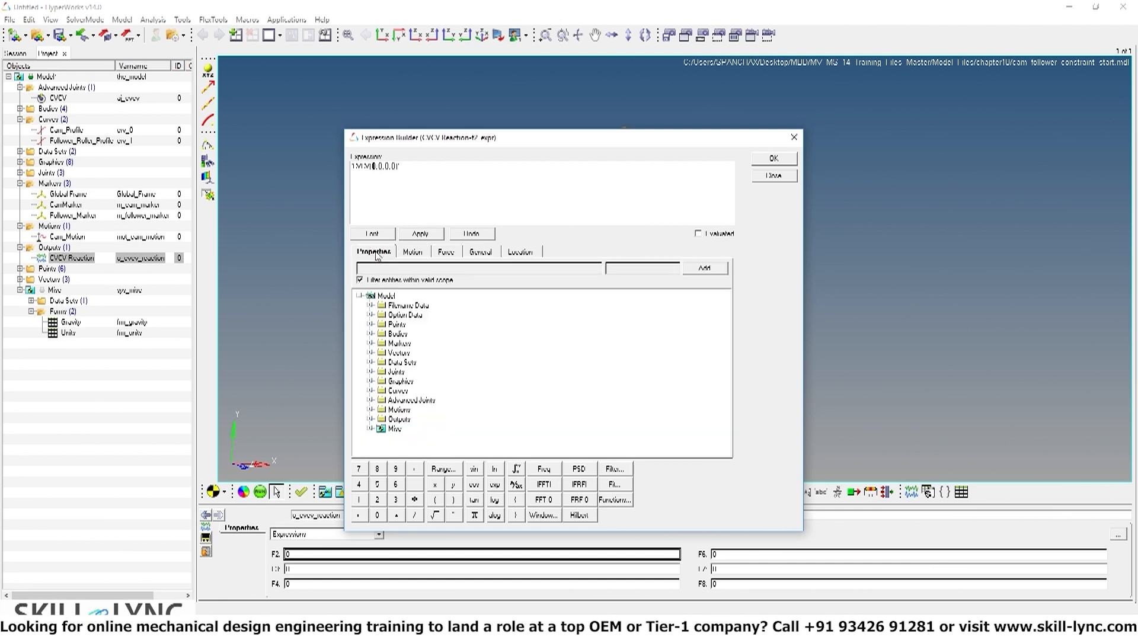
pyautogui.click(370, 372)
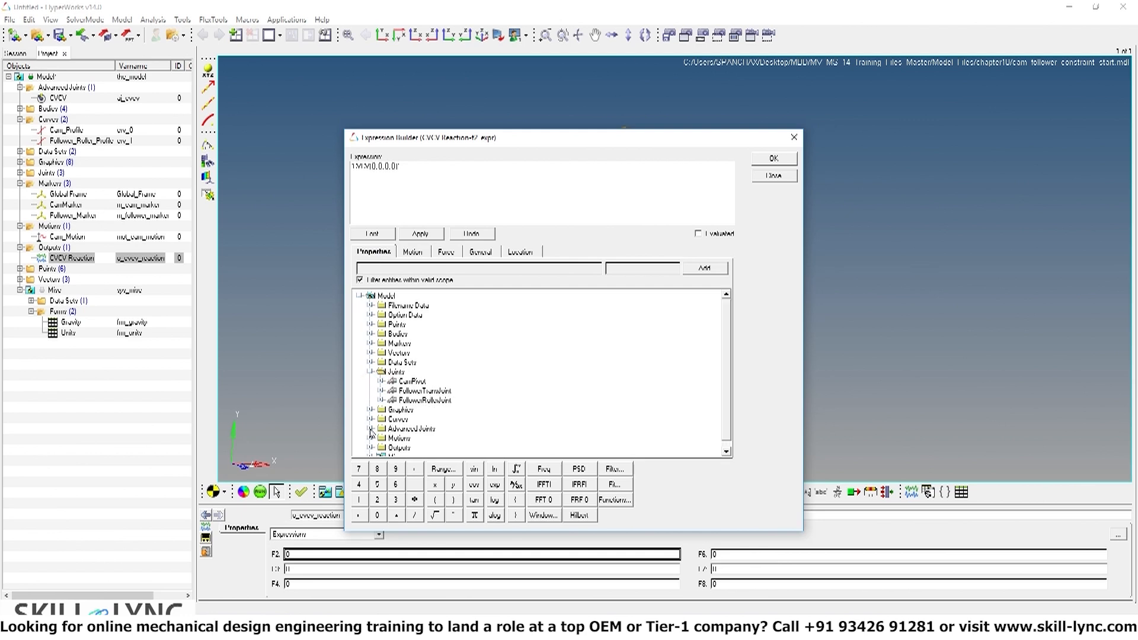
pyautogui.click(370, 372)
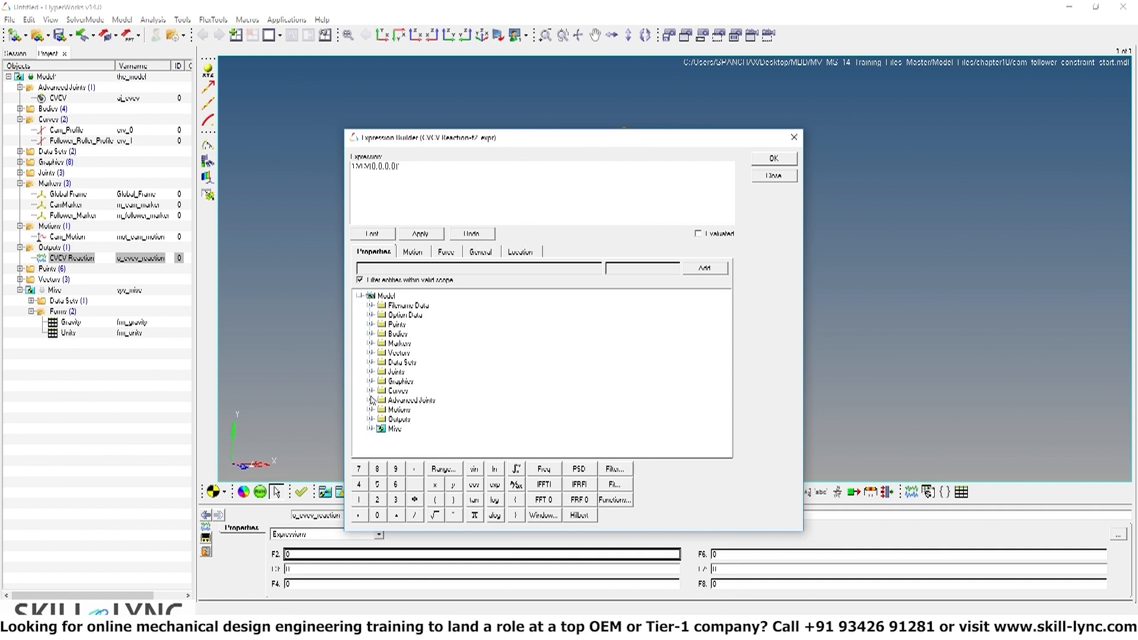
pyautogui.click(370, 400)
pyautogui.click(381, 410)
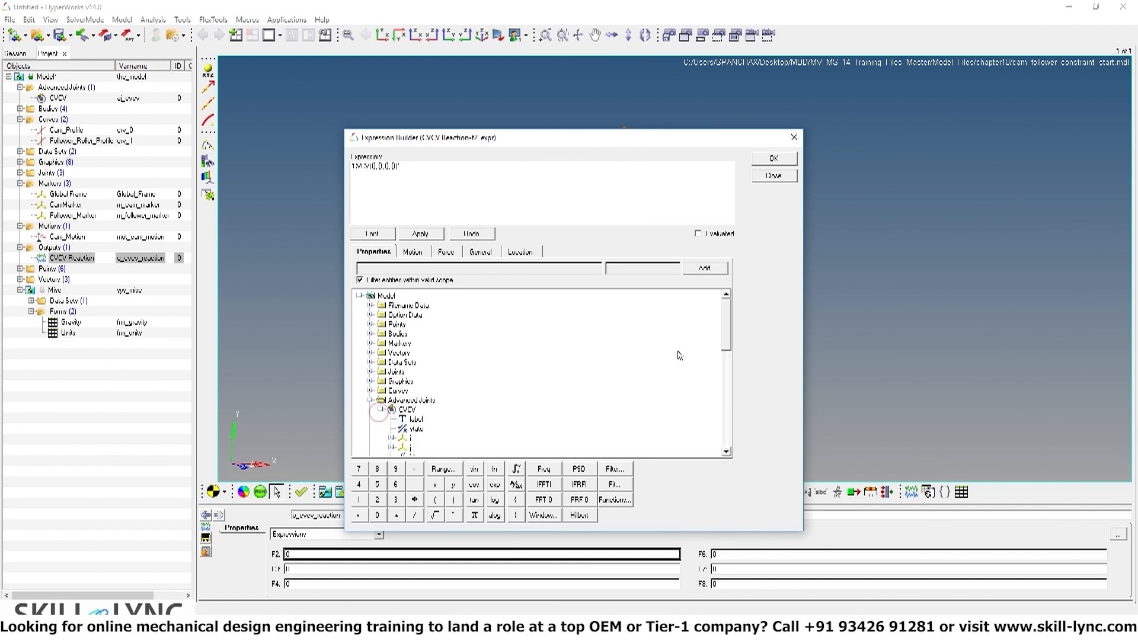
pyautogui.moveTo(727, 331); pyautogui.dragTo(730, 360)
pyautogui.doubleClick(419, 402)
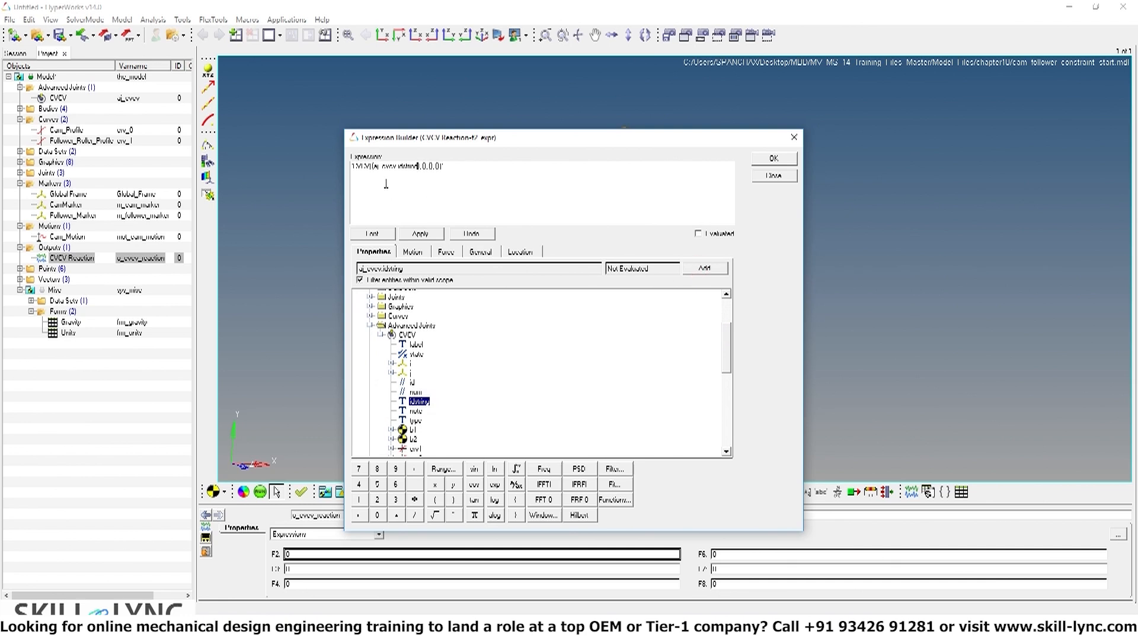
# - Set the remaining CVCV function arguments to 1, 2 and 0, evaluate the expression and accept it for F2
pyautogui.press('Right')
pyautogui.press('Right')
pyautogui.press('Right')
pyautogui.press('BackSpace')
pyautogui.write('1')
pyautogui.press('Right')
pyautogui.press('Right')
pyautogui.press('BackSpace')
pyautogui.write('3')
pyautogui.press('BackSpace')
pyautogui.write('0')
pyautogui.click(699, 234)
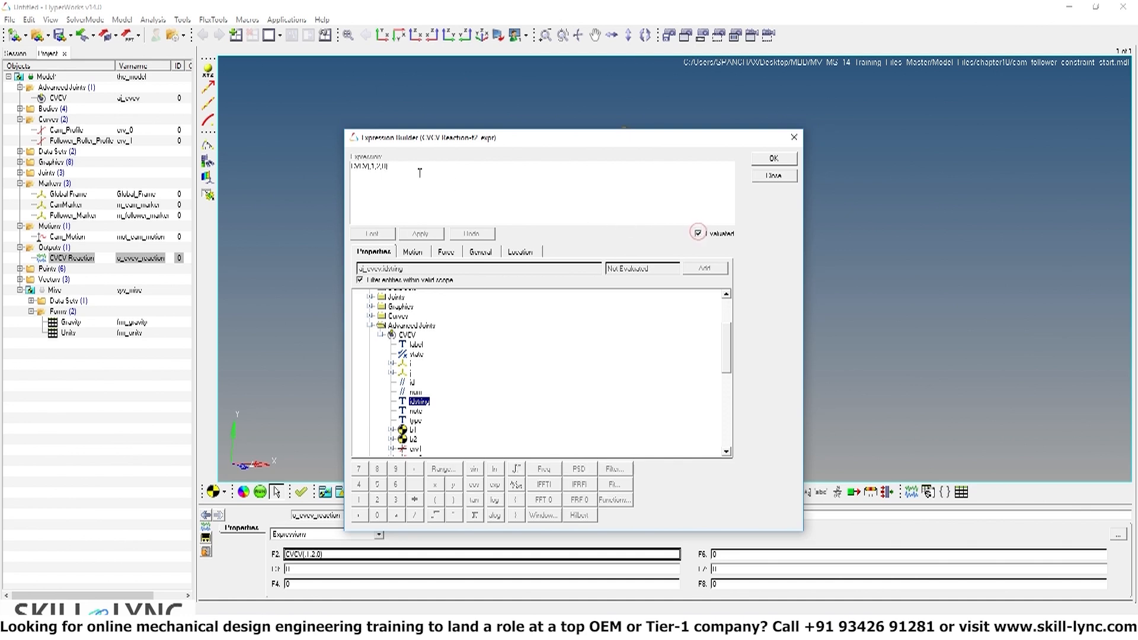
pyautogui.click(767, 161)
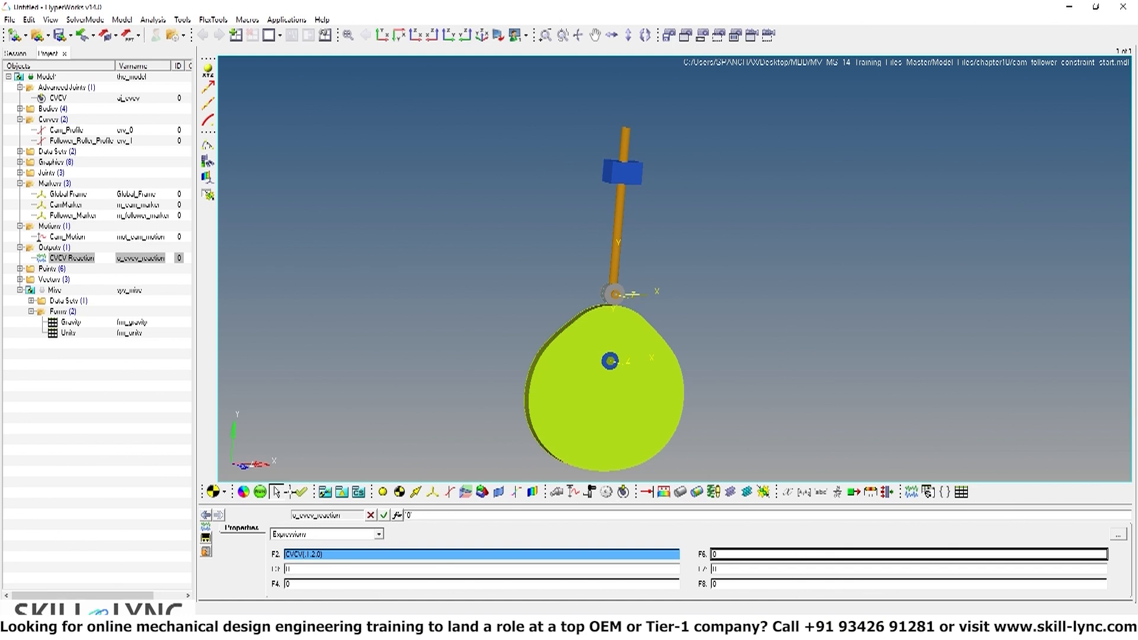
# - Set the end time of the transient simulation run to 6.28
pyautogui.click(260, 492)
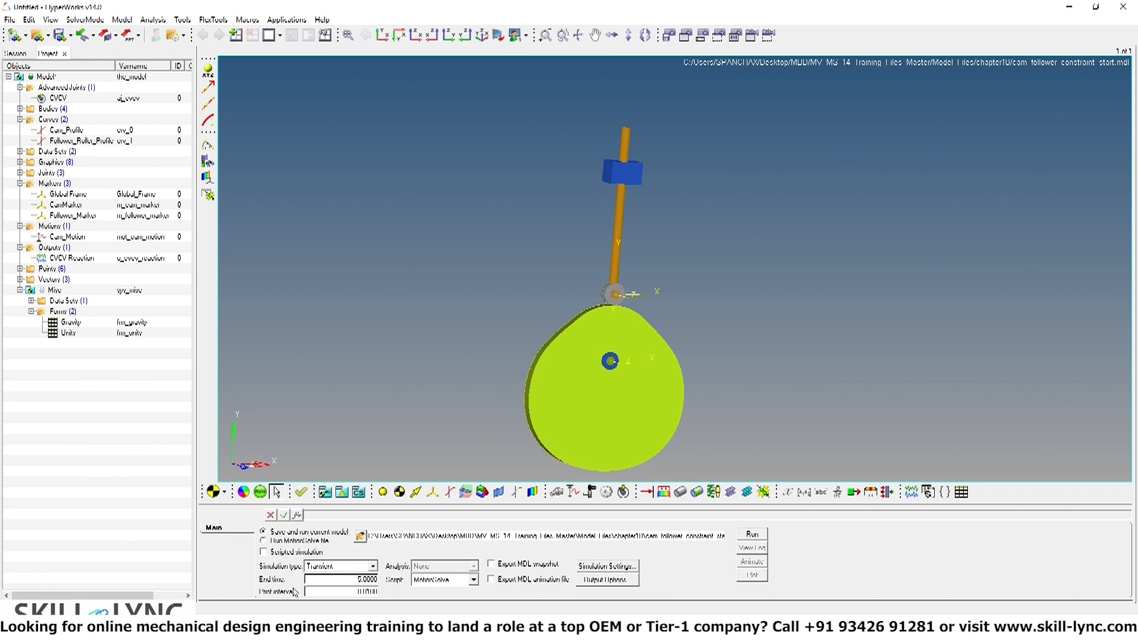
pyautogui.click(339, 581)
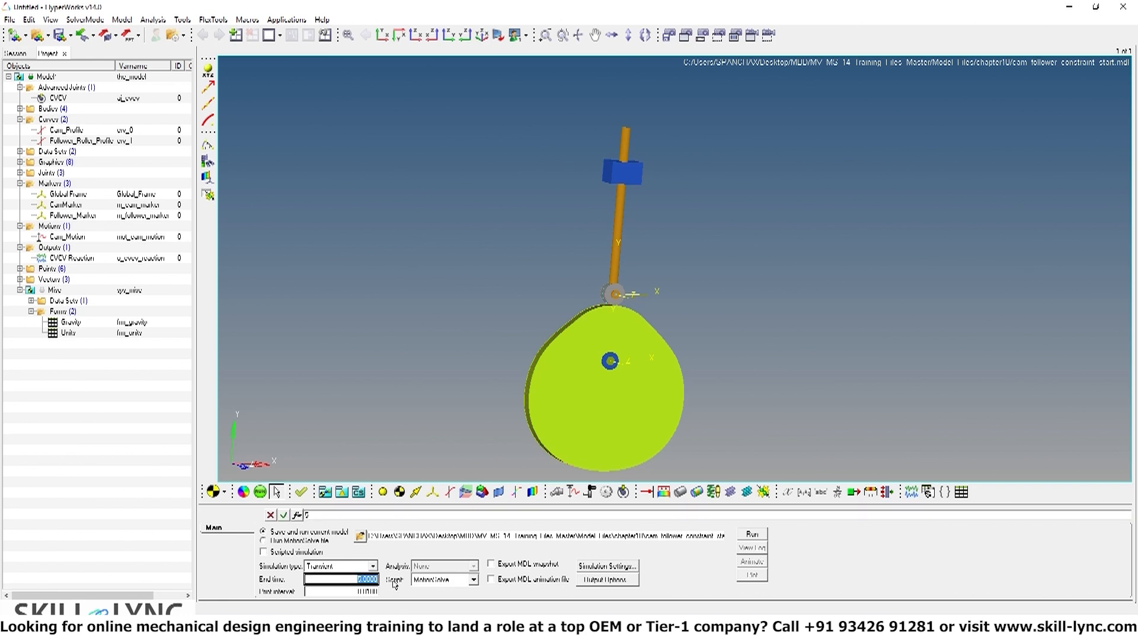
pyautogui.write('6')
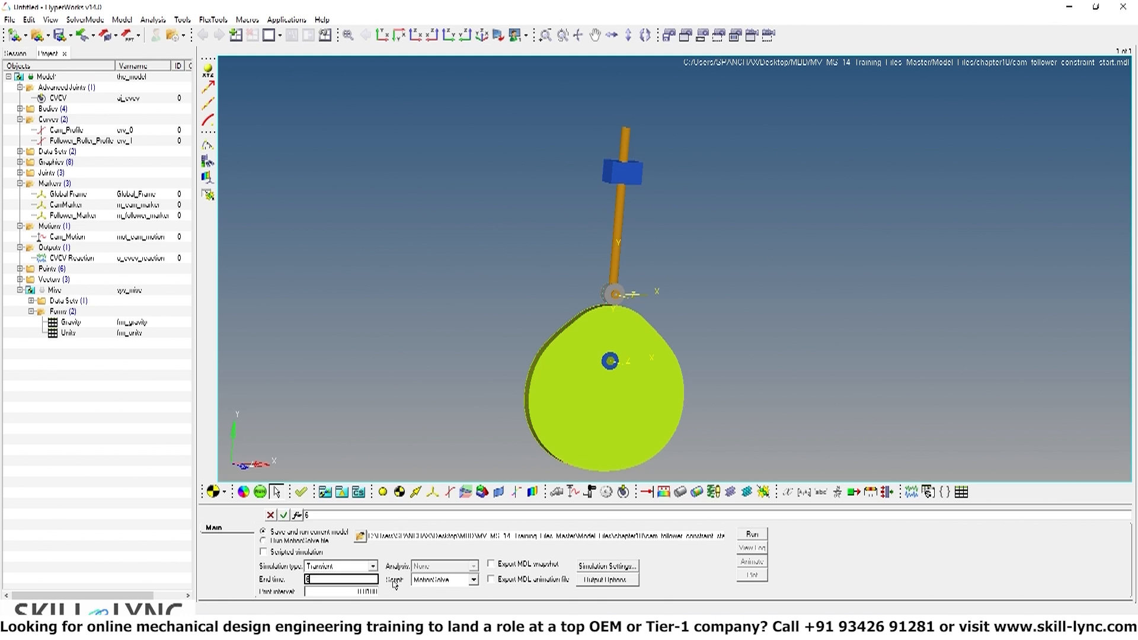
pyautogui.write('.28')
pyautogui.press('Tab')
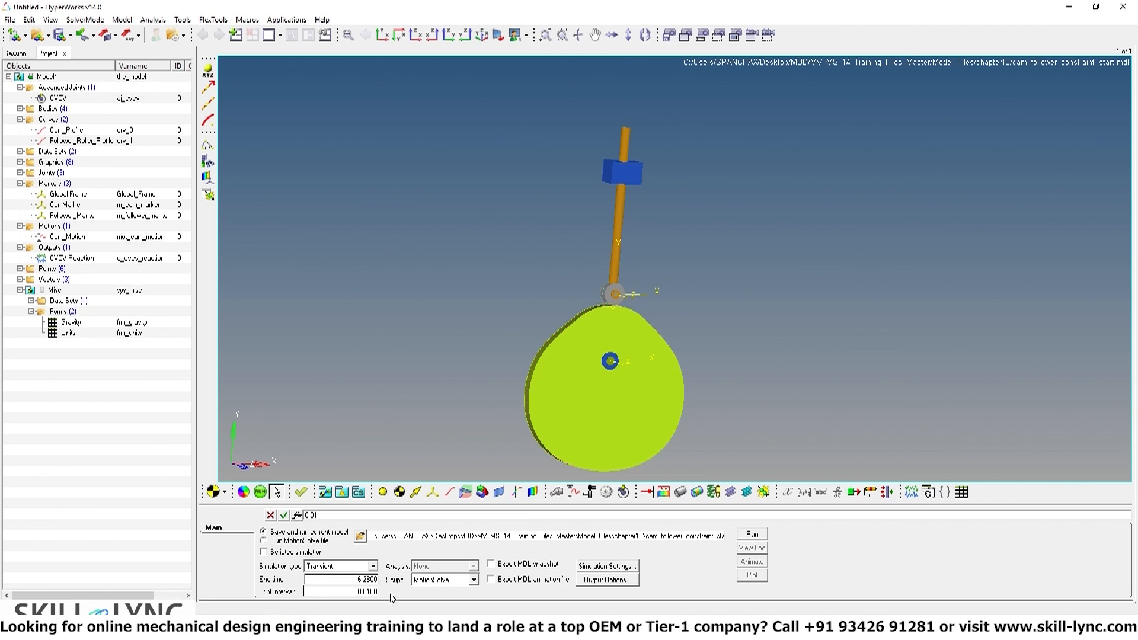
# - Choose the DAE index in the transient simulation settings and close the settings
pyautogui.click(607, 566)
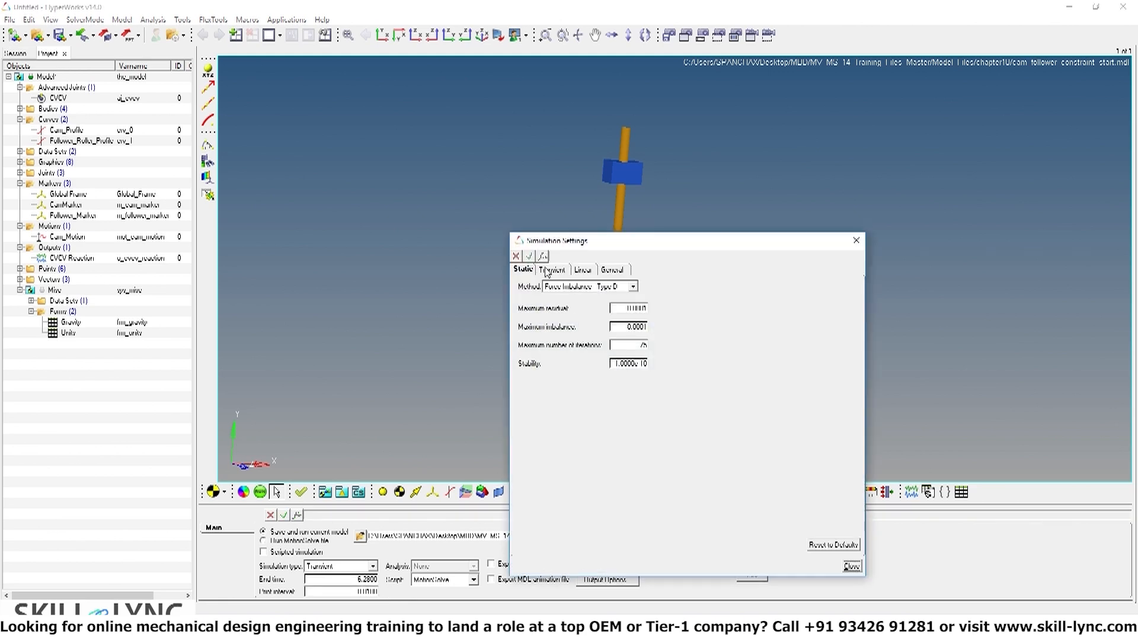
pyautogui.click(546, 272)
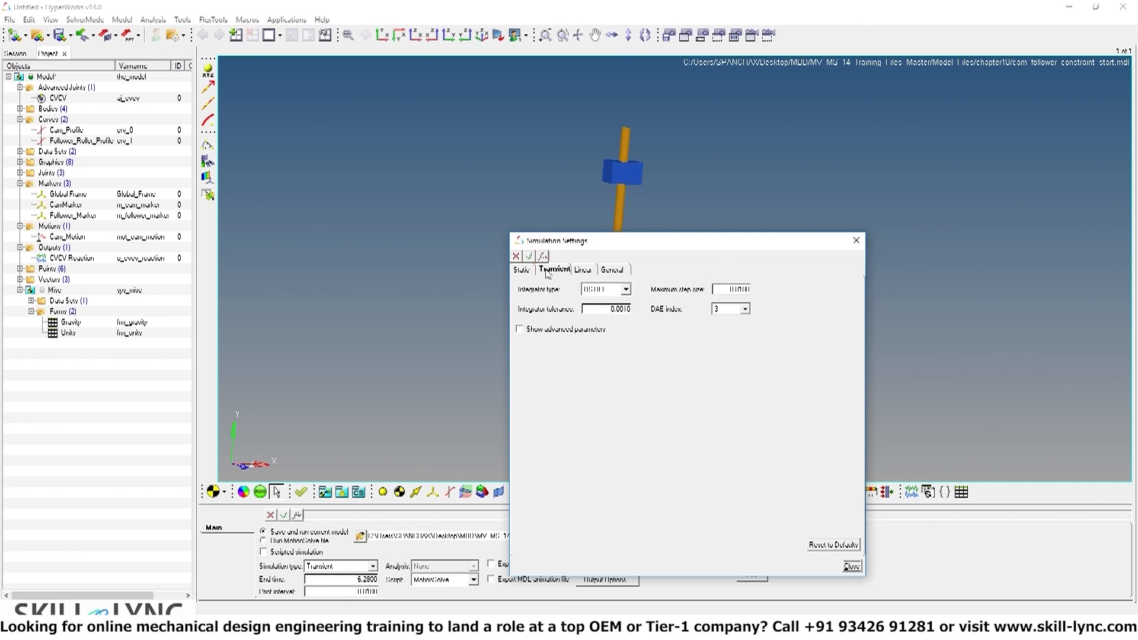
pyautogui.click(728, 311)
pyautogui.click(725, 328)
pyautogui.click(852, 568)
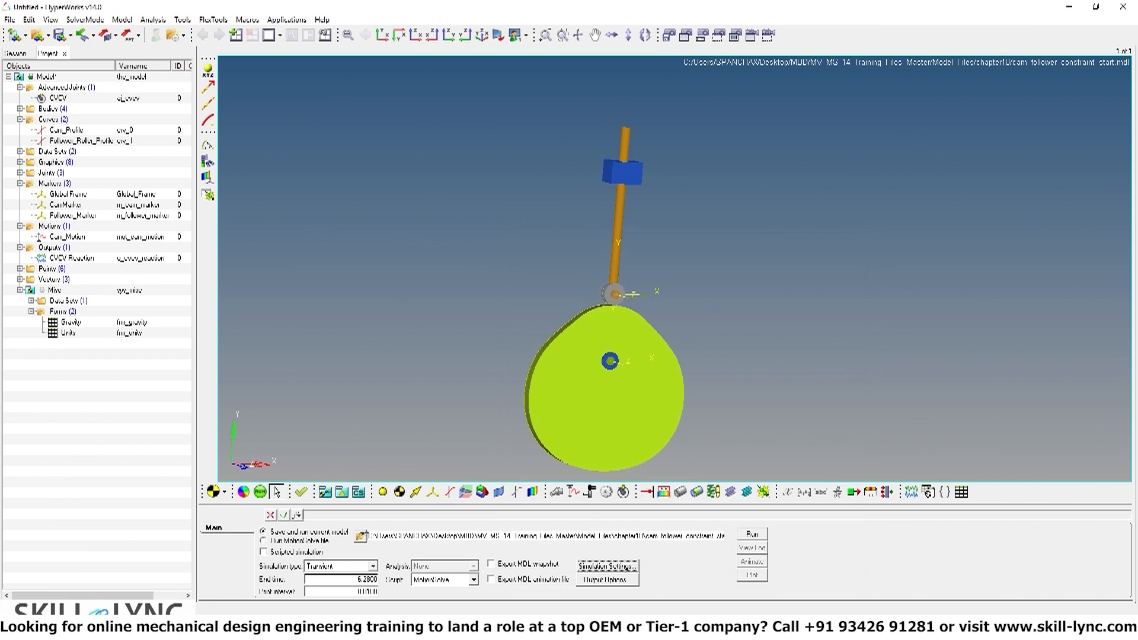
# - Name the MotionSolve file cam_follower_constraint.xml in the chapter10 folder, run the simulation and load its animation
pyautogui.click(361, 537)
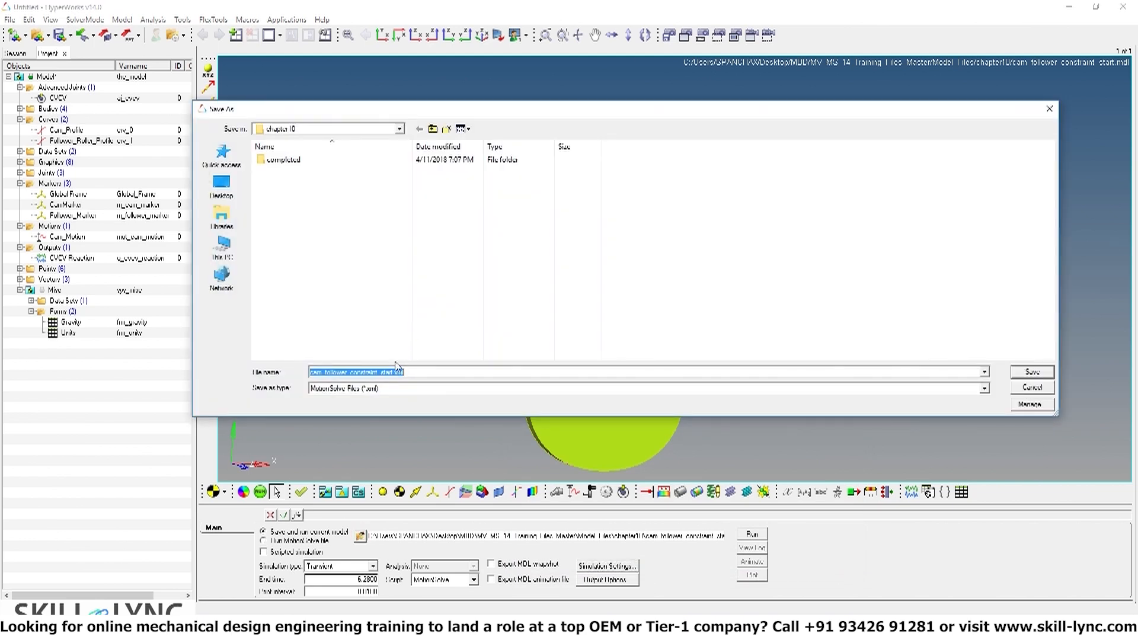
pyautogui.click(394, 372)
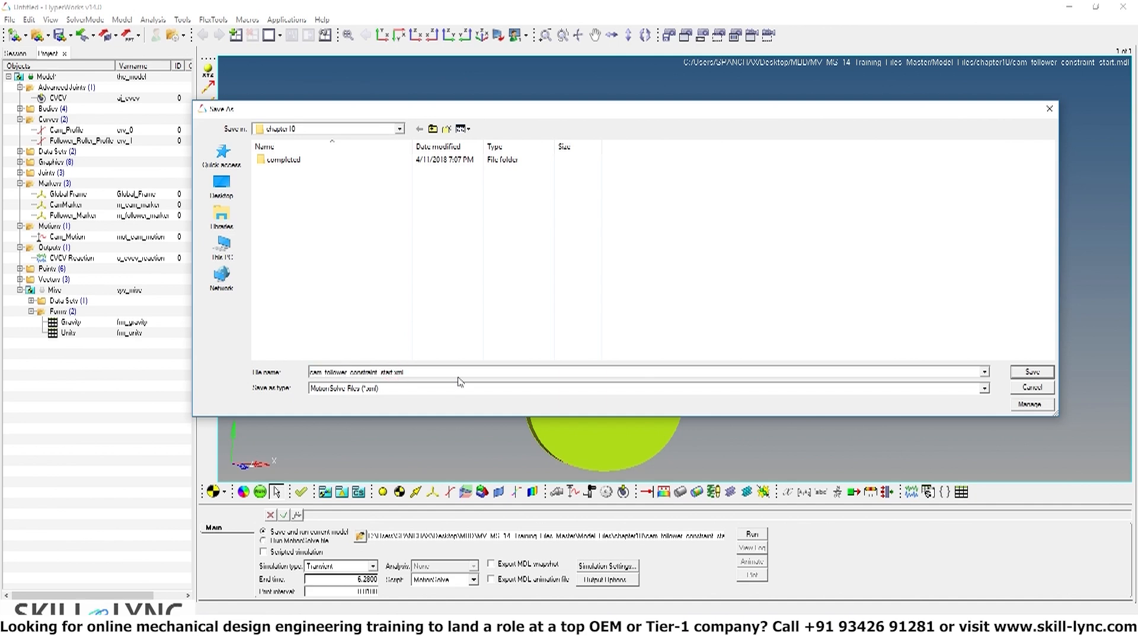
pyautogui.press('BackSpace')
pyautogui.press('BackSpace')
pyautogui.press('BackSpace')
pyautogui.press('BackSpace')
pyautogui.press('BackSpace')
pyautogui.press('BackSpace')
pyautogui.press('Return')
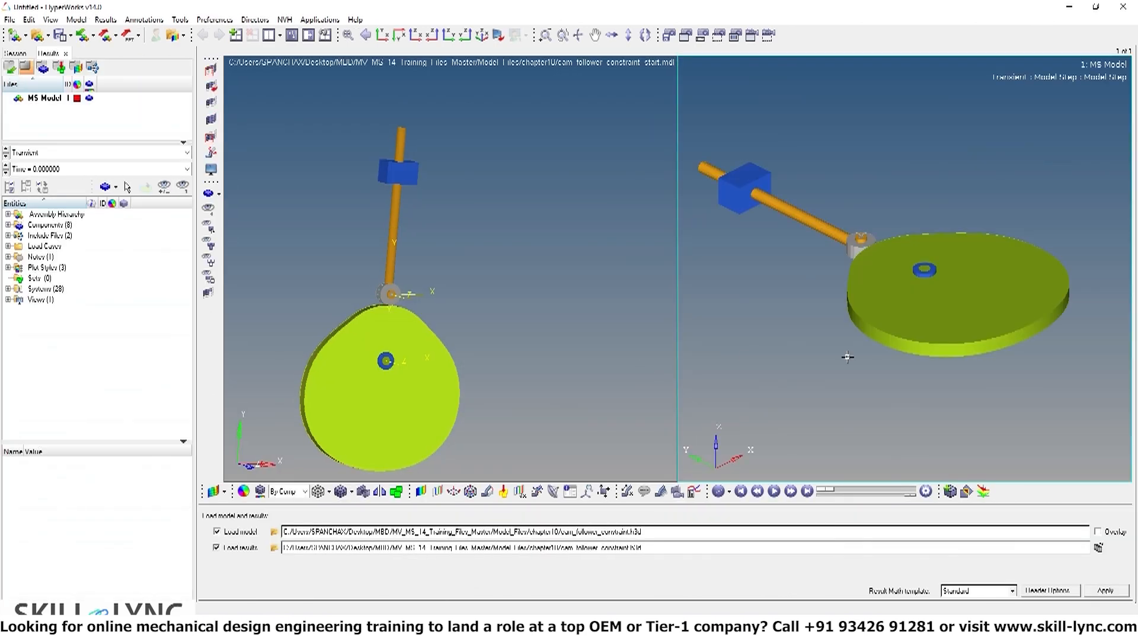
# - Play the cam-follower animation with the results model rotated to face the cam profile, and pause it
pyautogui.keyDown('ctrl'); pyautogui.moveTo(848, 357); pyautogui.dragTo(959, 223); pyautogui.keyUp('ctrl')
pyautogui.keyDown('ctrl'); pyautogui.moveTo(991, 196); pyautogui.dragTo(1042, 214); pyautogui.keyUp('ctrl')
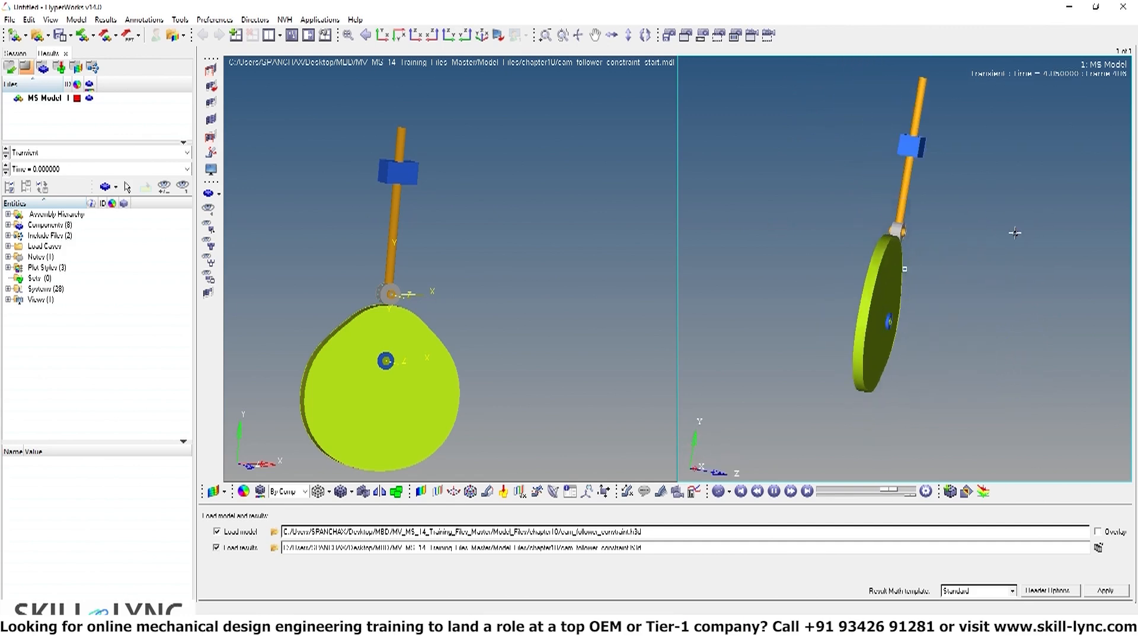
pyautogui.keyDown('ctrl'); pyautogui.moveTo(1022, 231); pyautogui.dragTo(875, 252); pyautogui.keyUp('ctrl')
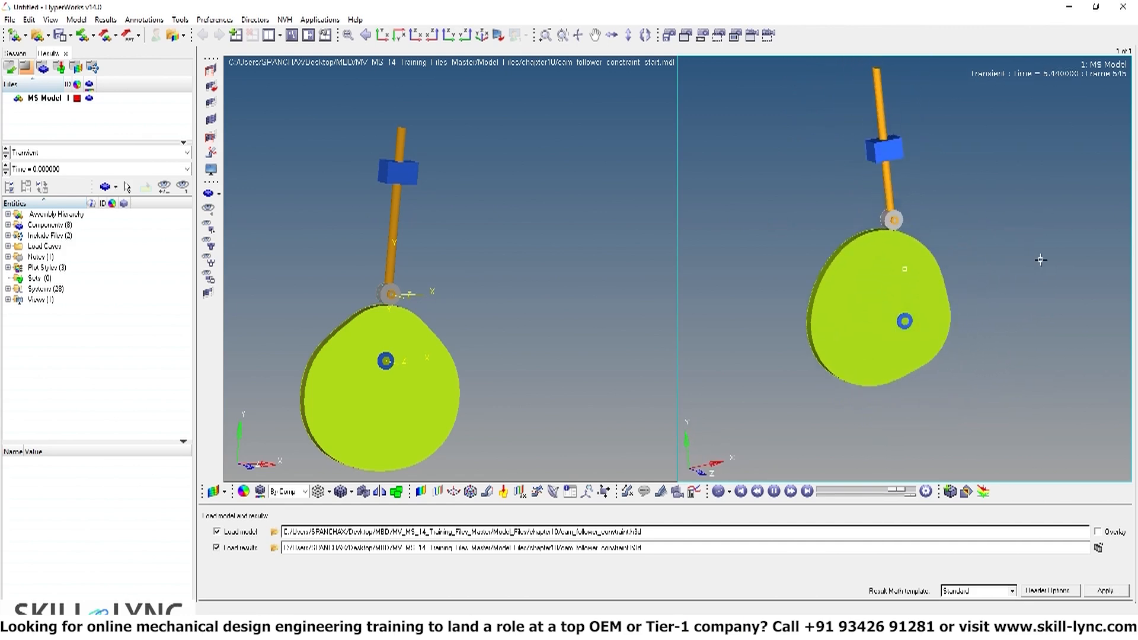
pyautogui.click(511, 245)
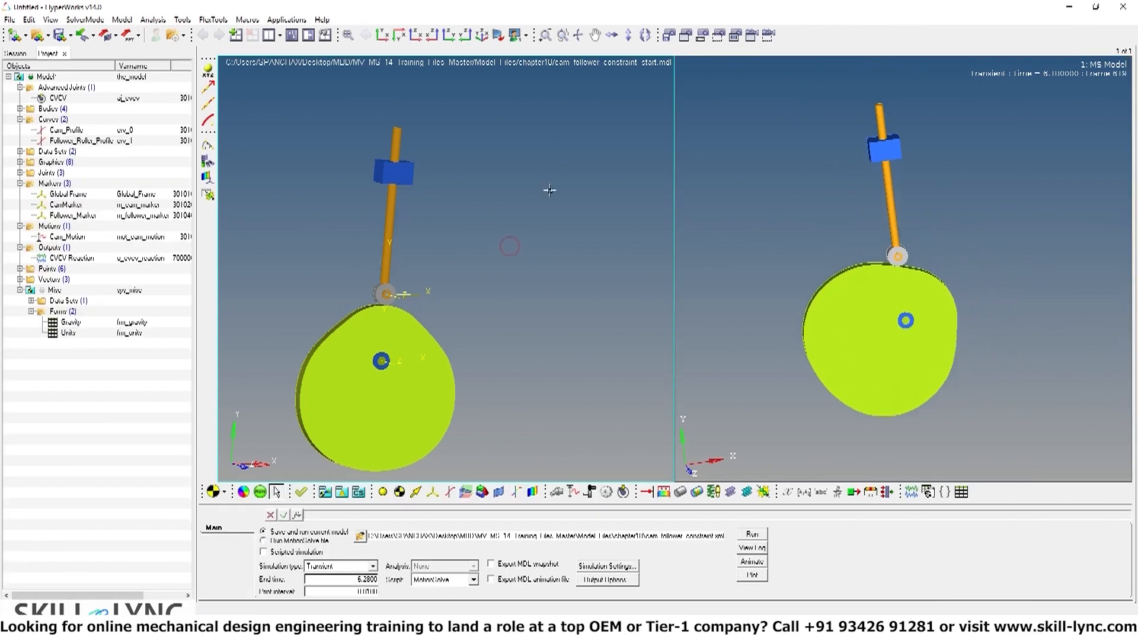
pyautogui.click(708, 230)
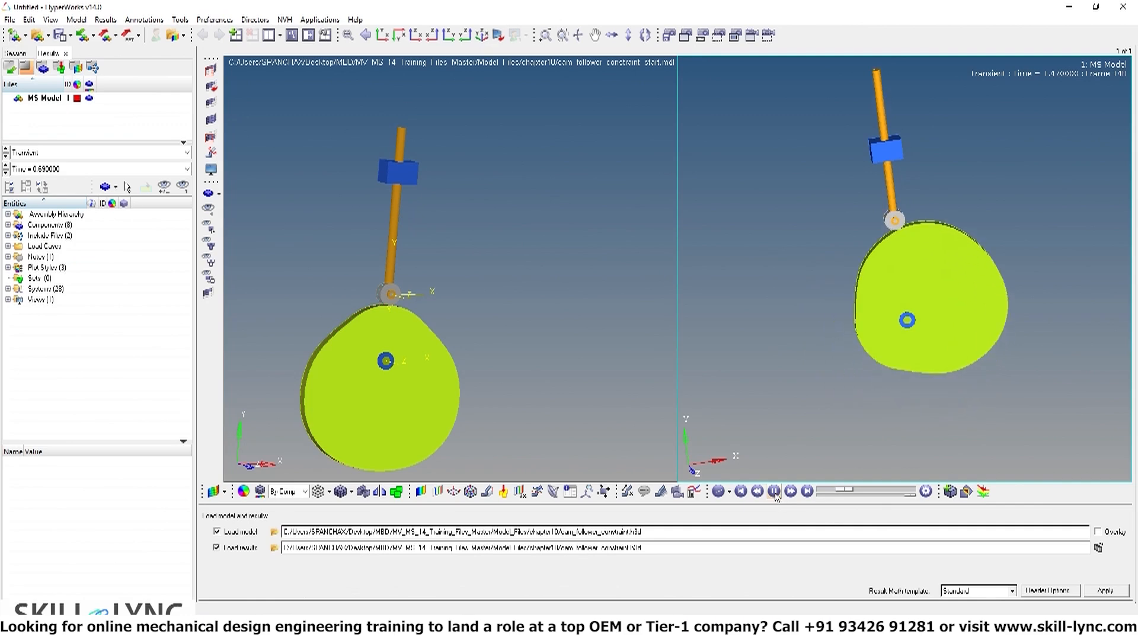
# - Open the simulation results for plotting and plot the Y component of the FollowerShaft body against time
pyautogui.click(529, 310)
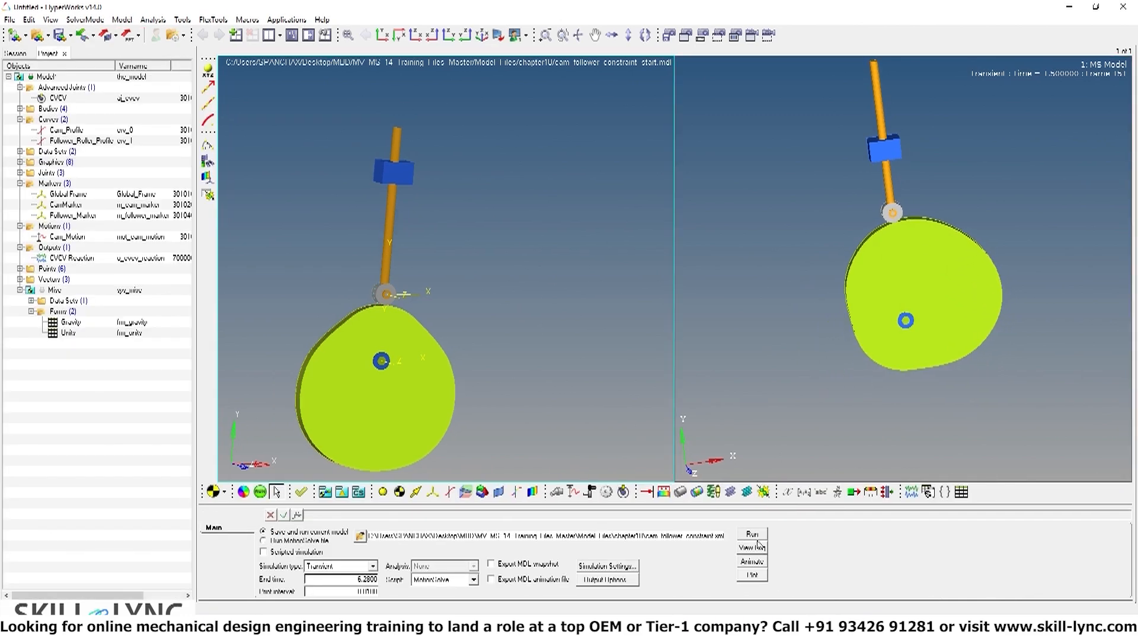
pyautogui.click(757, 578)
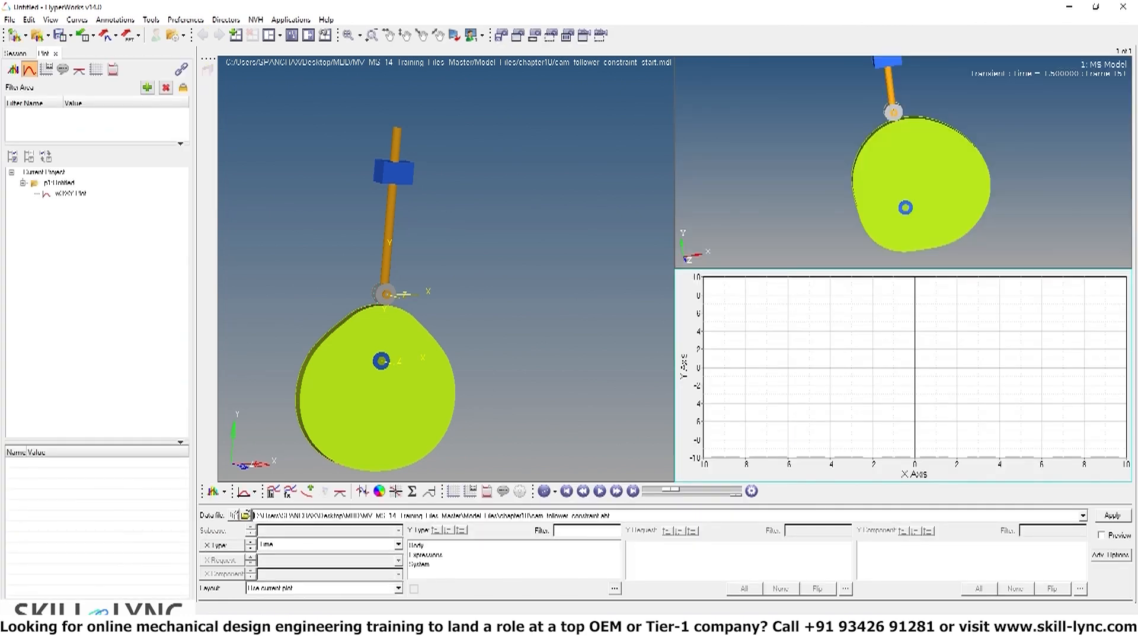
pyautogui.click(420, 550)
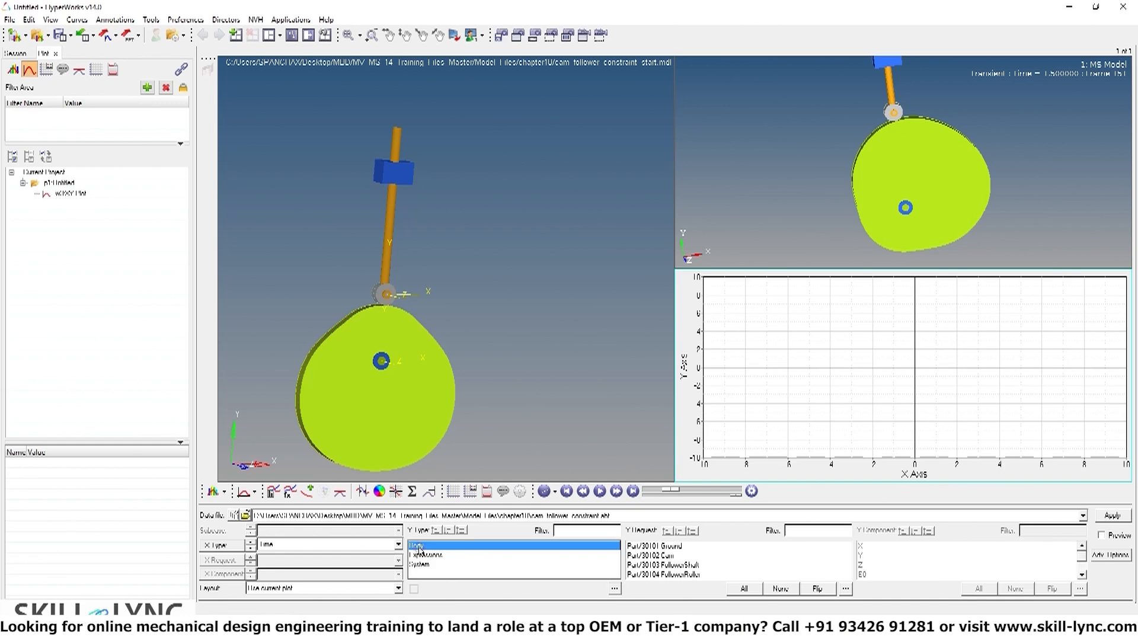
pyautogui.click(661, 566)
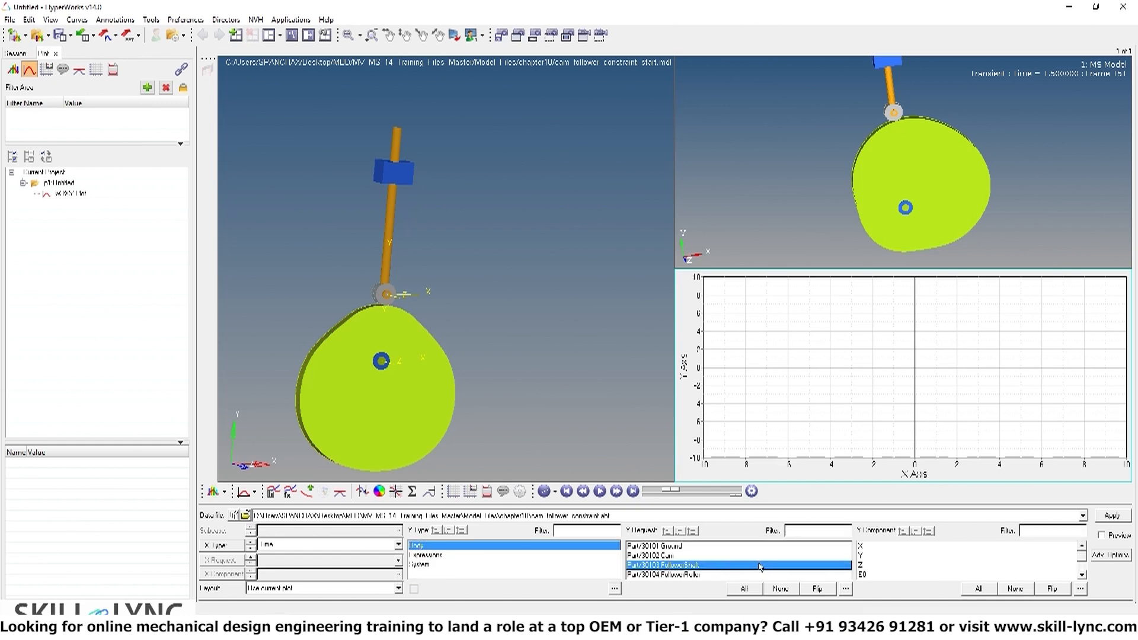
pyautogui.click(868, 556)
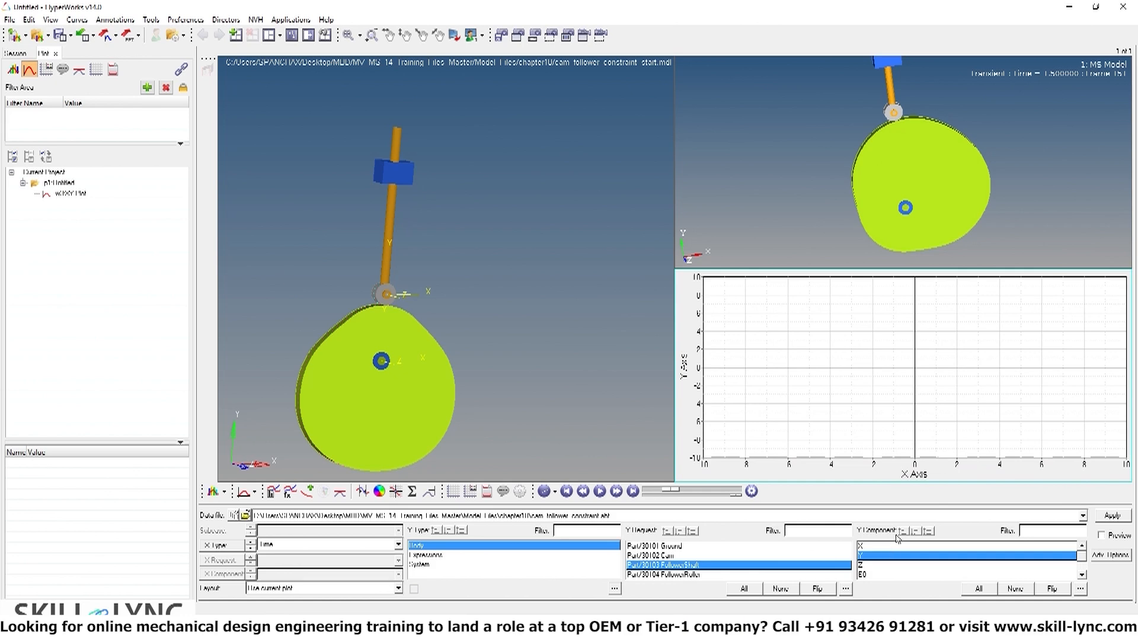
pyautogui.click(1112, 515)
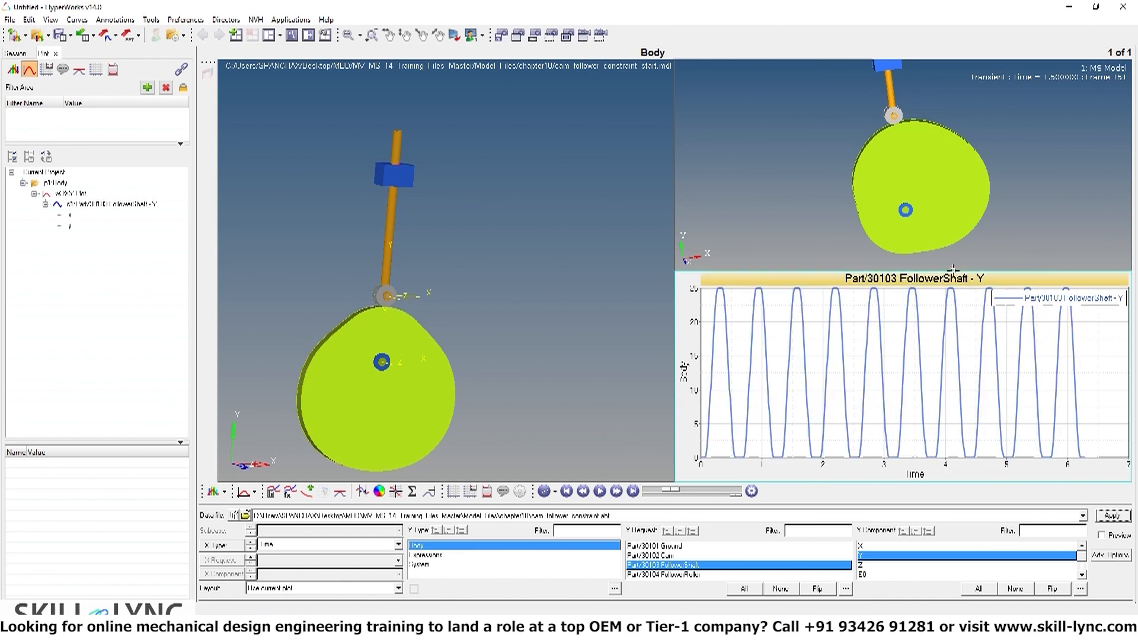
# - Examine the contact between the follower roller and the cam in the MotionView model from several angles
pyautogui.click(574, 328)
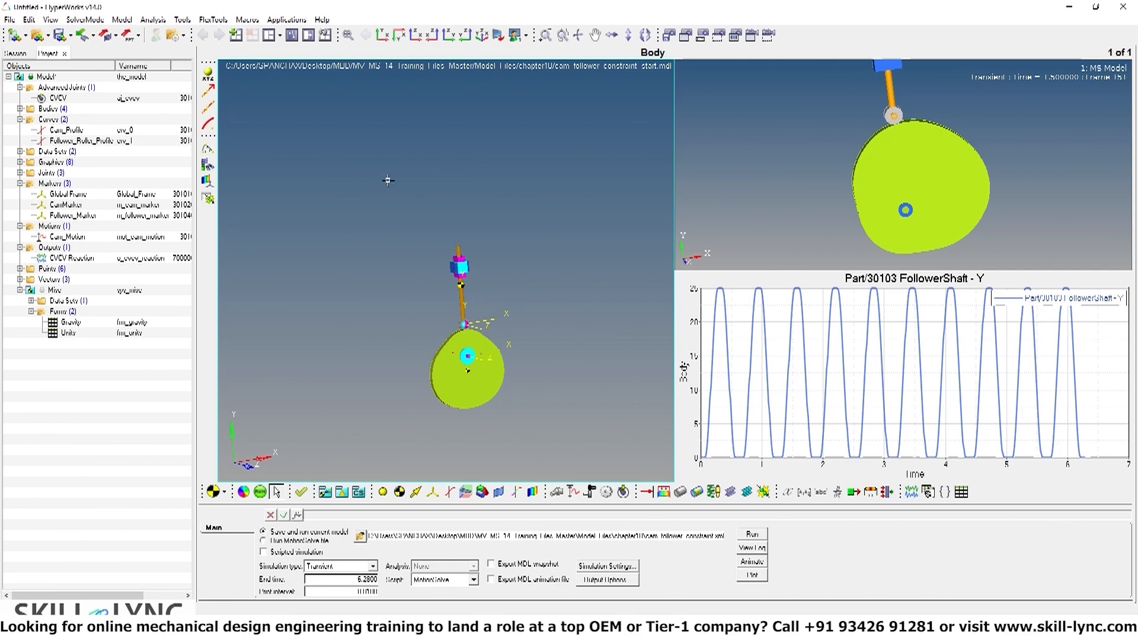
pyautogui.moveTo(362, 335)
pyautogui.keyDown('ctrl'); pyautogui.mouseDown()
pyautogui.moveTo(388, 323)
pyautogui.moveTo(366, 336)
pyautogui.mouseUp(); pyautogui.keyUp('ctrl')
pyautogui.keyDown('ctrl'); pyautogui.scroll(6, 366, 335); pyautogui.keyUp('ctrl')
pyautogui.keyDown('ctrl'); pyautogui.moveTo(453, 270); pyautogui.dragTo(579, 241, button='right'); pyautogui.keyUp('ctrl')
pyautogui.keyDown('ctrl'); pyautogui.scroll(-5, 574, 244); pyautogui.keyUp('ctrl')
pyautogui.keyDown('ctrl'); pyautogui.moveTo(352, 205); pyautogui.dragTo(350, 232); pyautogui.keyUp('ctrl')
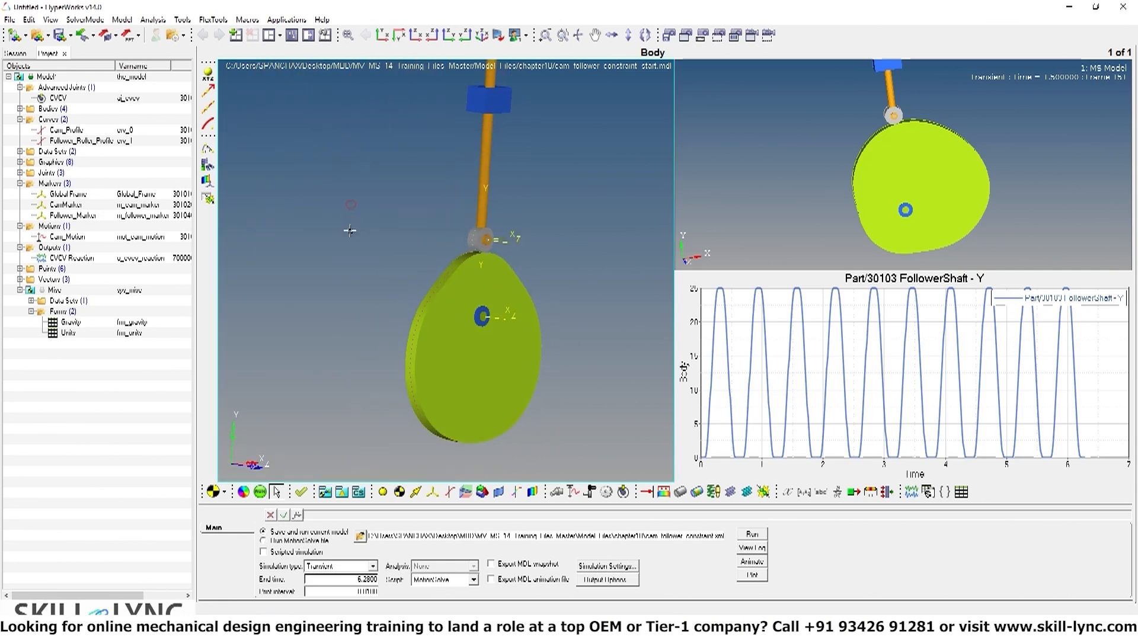
pyautogui.keyDown('ctrl'); pyautogui.moveTo(534, 250); pyautogui.dragTo(516, 226, button='right'); pyautogui.keyUp('ctrl')
pyautogui.keyDown('ctrl'); pyautogui.scroll(-3, 534, 283); pyautogui.keyUp('ctrl')
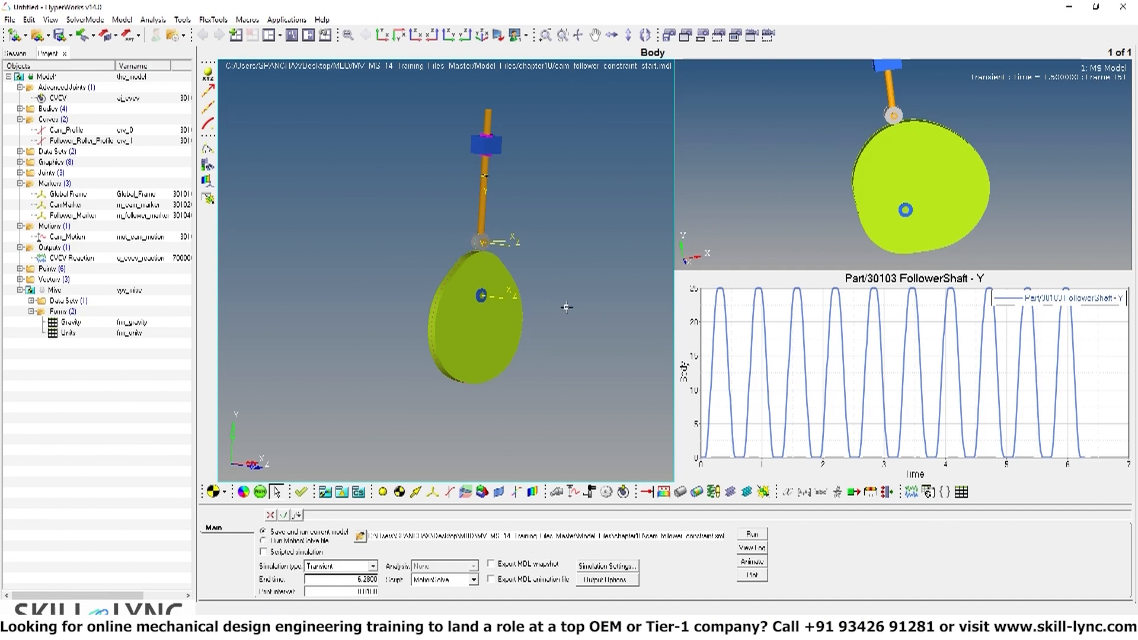
pyautogui.moveTo(485, 246)
pyautogui.keyDown('ctrl'); pyautogui.mouseDown()
pyautogui.moveTo(430, 258)
pyautogui.moveTo(439, 209)
pyautogui.mouseUp(); pyautogui.keyUp('ctrl')
pyautogui.moveTo(540, 247)
pyautogui.keyDown('ctrl'); pyautogui.mouseDown()
pyautogui.moveTo(535, 272)
pyautogui.moveTo(574, 274)
pyautogui.moveTo(490, 291)
pyautogui.mouseUp(); pyautogui.keyUp('ctrl')
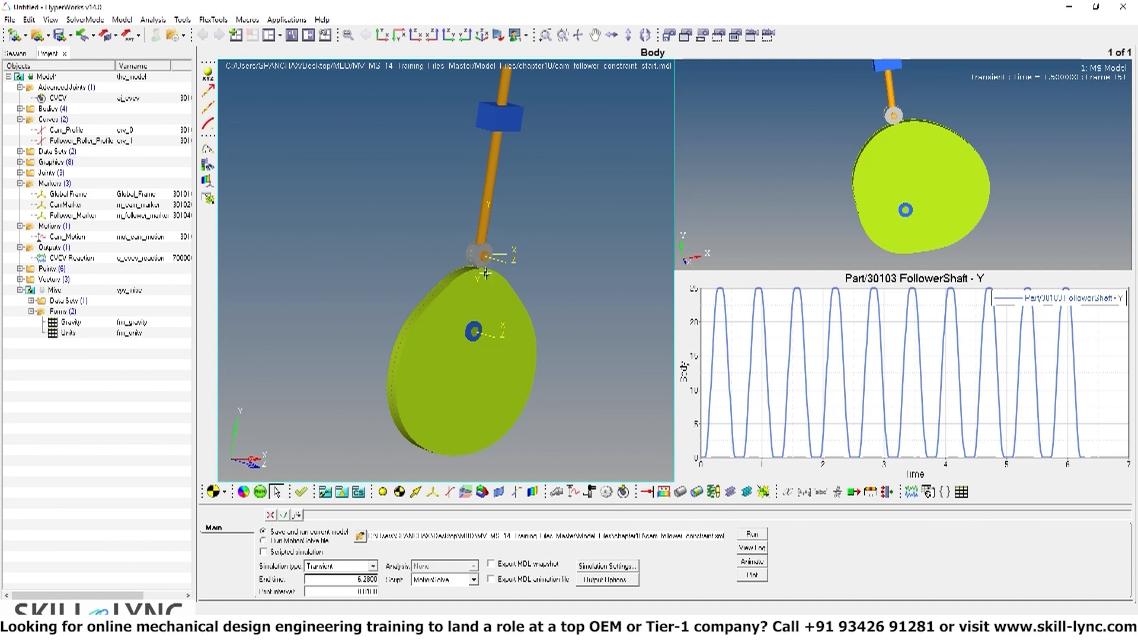
pyautogui.keyDown('ctrl'); pyautogui.moveTo(506, 280); pyautogui.dragTo(535, 272); pyautogui.keyUp('ctrl')
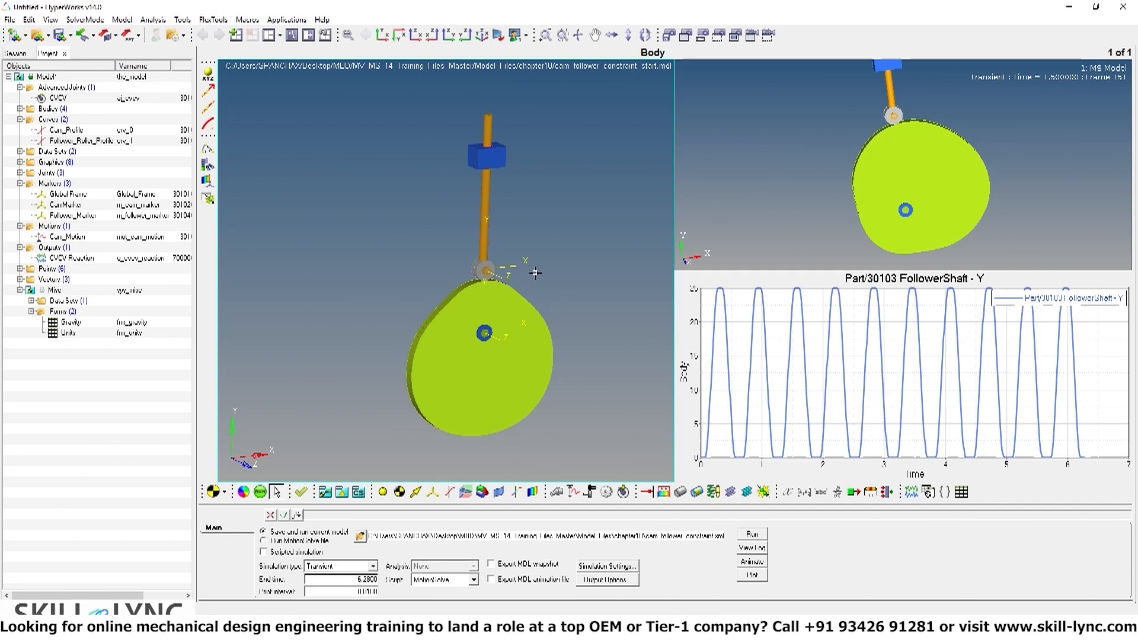
pyautogui.scroll(-3, 542, 246)
pyautogui.moveTo(541, 247)
pyautogui.keyDown('ctrl'); pyautogui.mouseDown()
pyautogui.moveTo(514, 276)
pyautogui.moveTo(571, 290)
pyautogui.moveTo(427, 281)
pyautogui.moveTo(400, 252)
pyautogui.moveTo(418, 248)
pyautogui.mouseUp(); pyautogui.keyUp('ctrl')
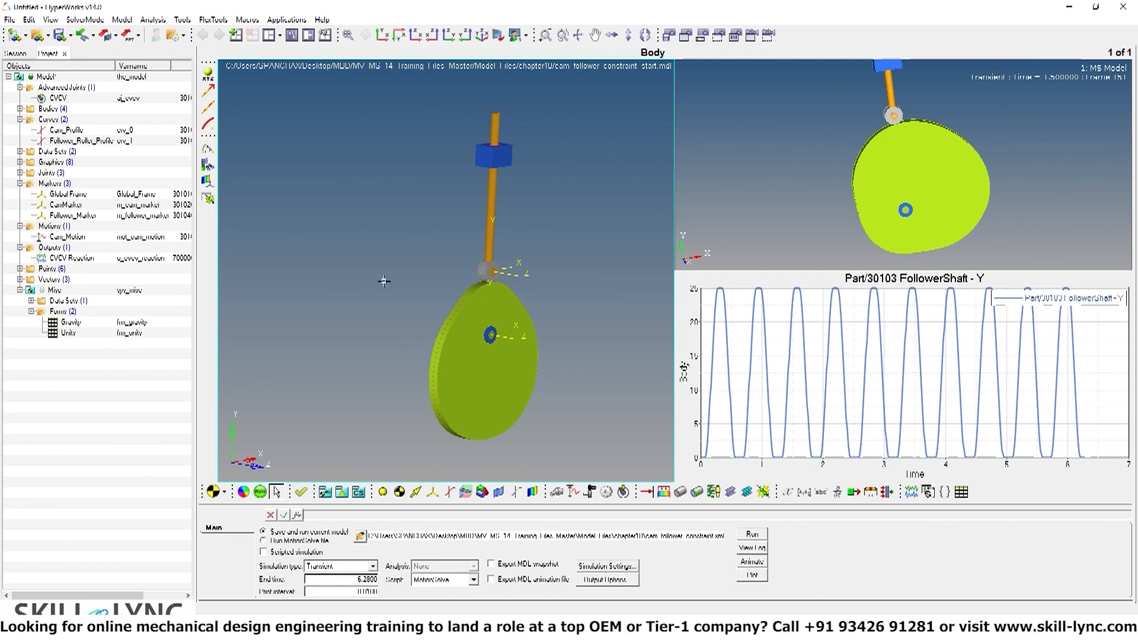
pyautogui.keyDown('ctrl'); pyautogui.moveTo(373, 287); pyautogui.dragTo(404, 290); pyautogui.keyUp('ctrl')
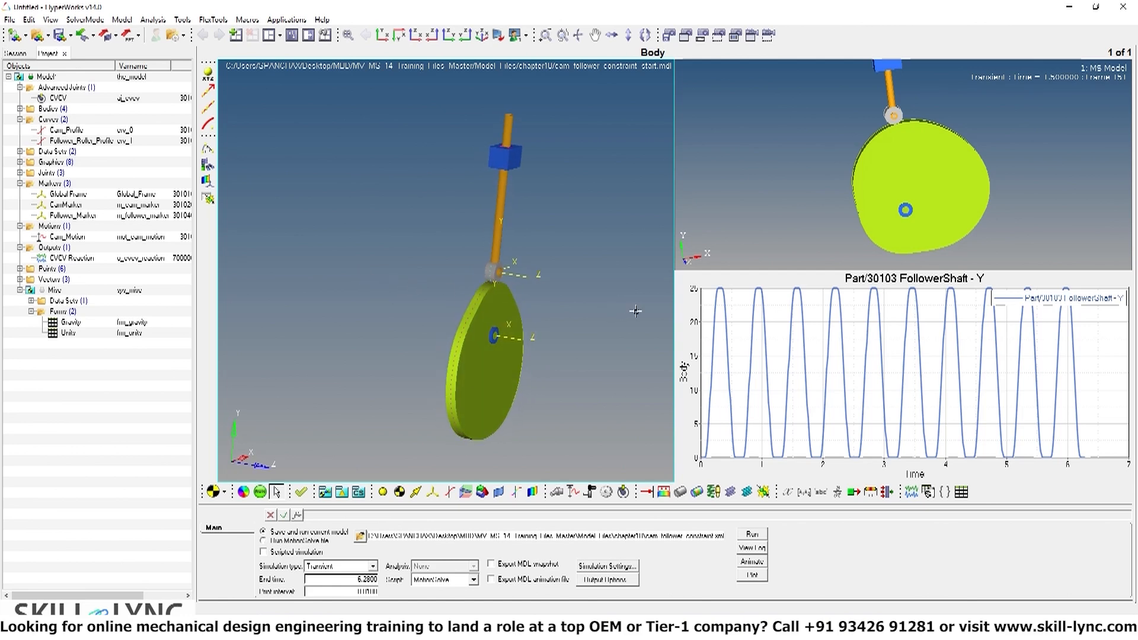
pyautogui.moveTo(635, 311)
pyautogui.keyDown('ctrl'); pyautogui.mouseDown()
pyautogui.moveTo(558, 322)
pyautogui.moveTo(626, 316)
pyautogui.mouseUp(); pyautogui.keyUp('ctrl')
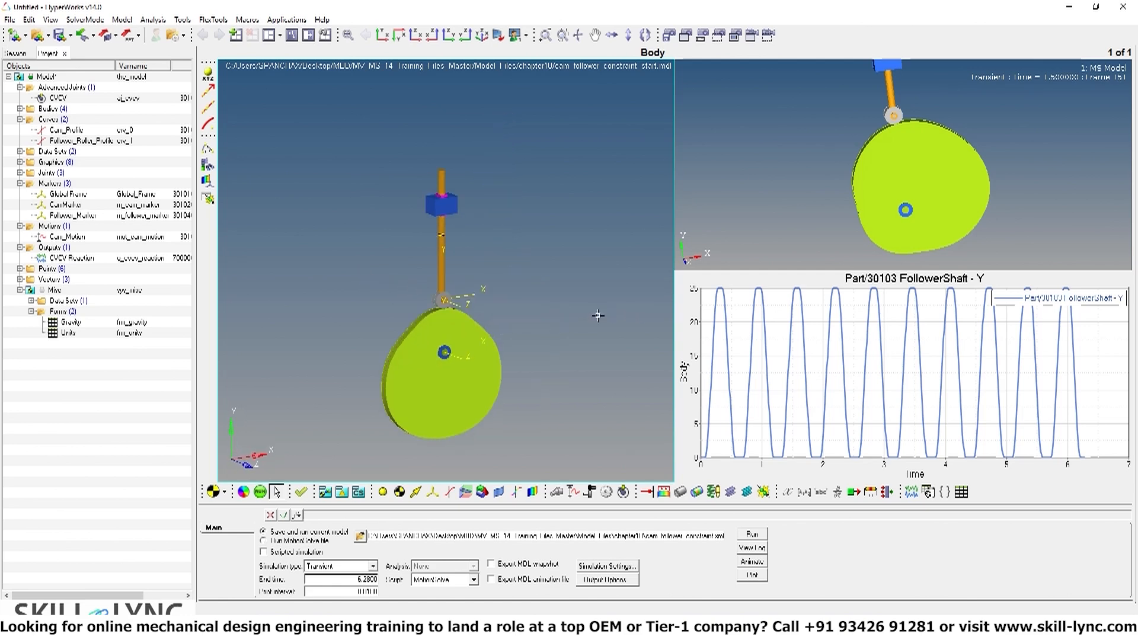